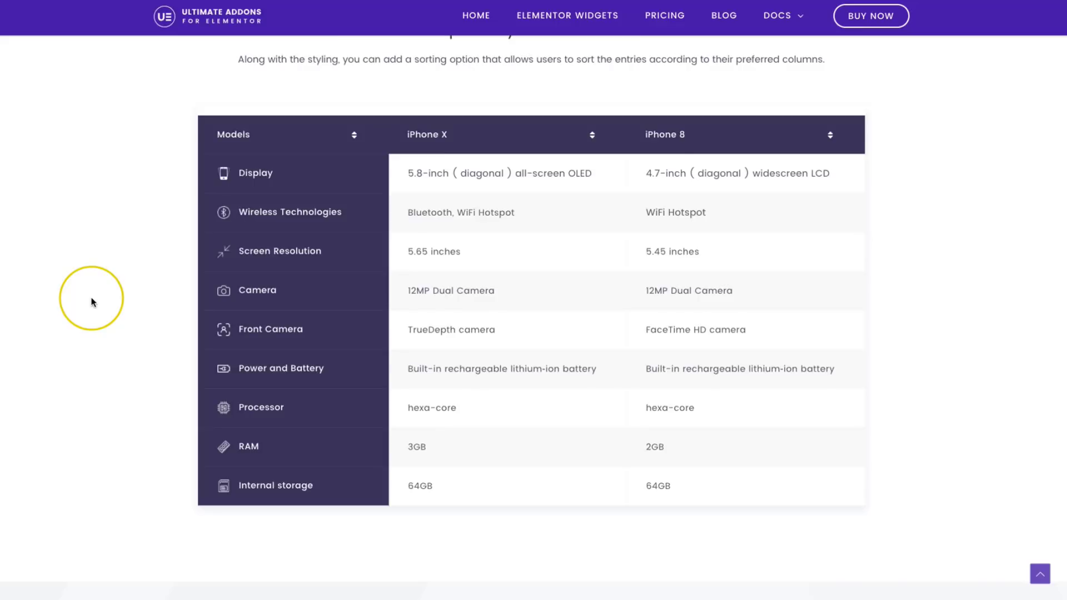
# Examine the demo page's sortable iPhone X and iPhone 8 comparison table, including its Display and Wireless Technologies entries.
pyautogui.scroll(-5, 92, 302)
pyautogui.scroll(4, 89, 303)
pyautogui.scroll(2, 87, 303)
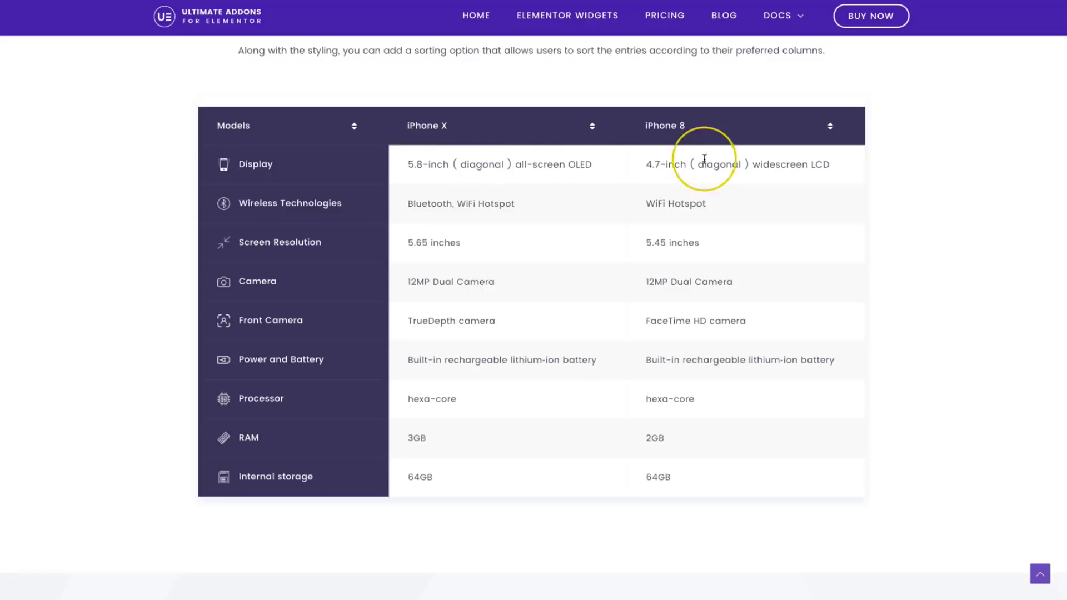
pyautogui.moveTo(651, 164); pyautogui.dragTo(786, 164)
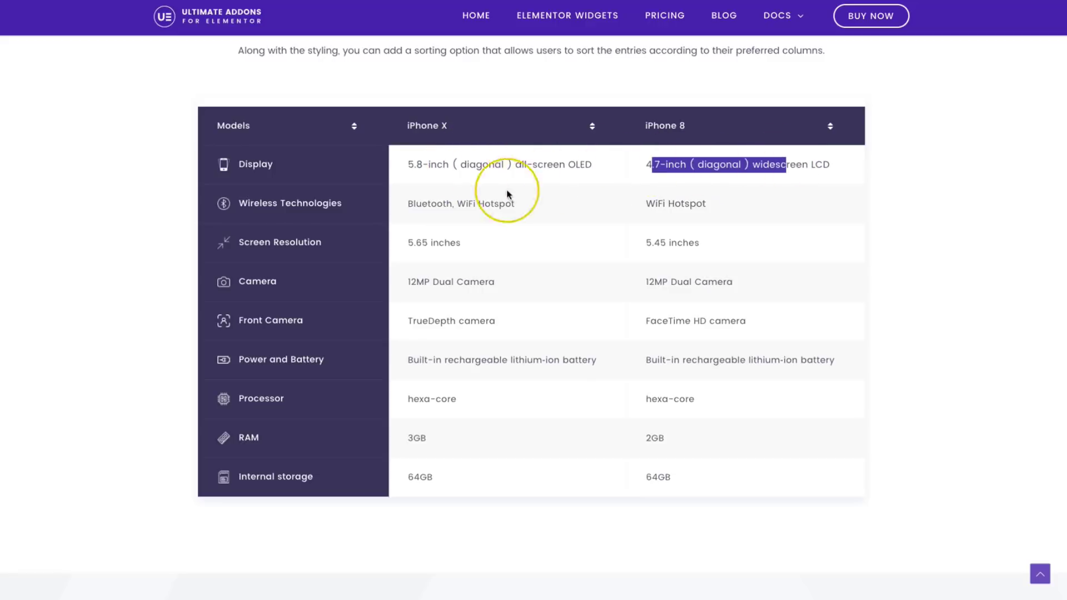
pyautogui.moveTo(437, 204); pyautogui.dragTo(493, 204)
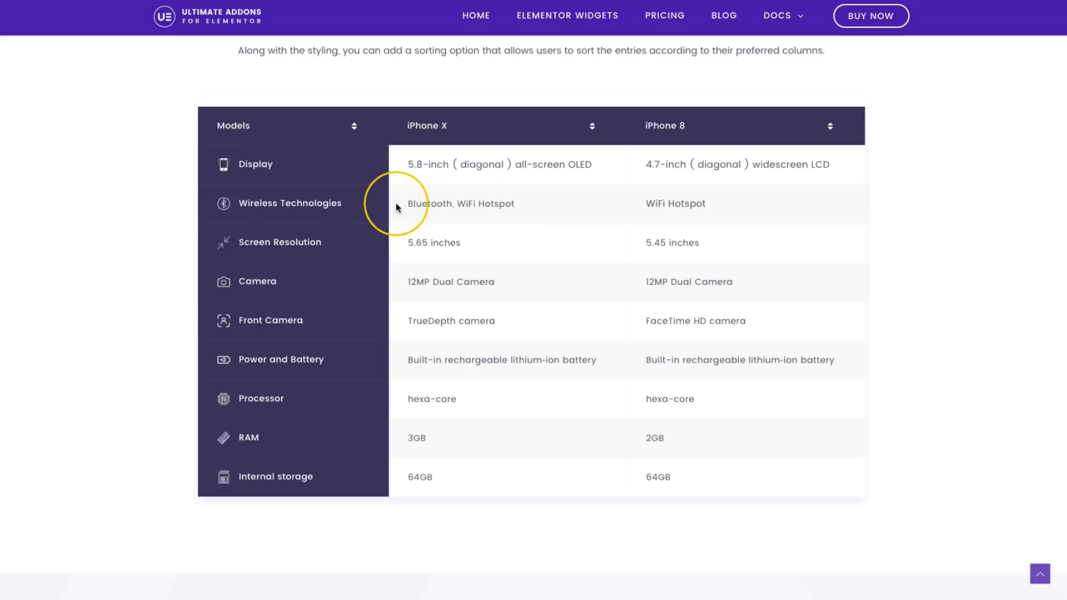
pyautogui.scroll(-8, 200, 222)
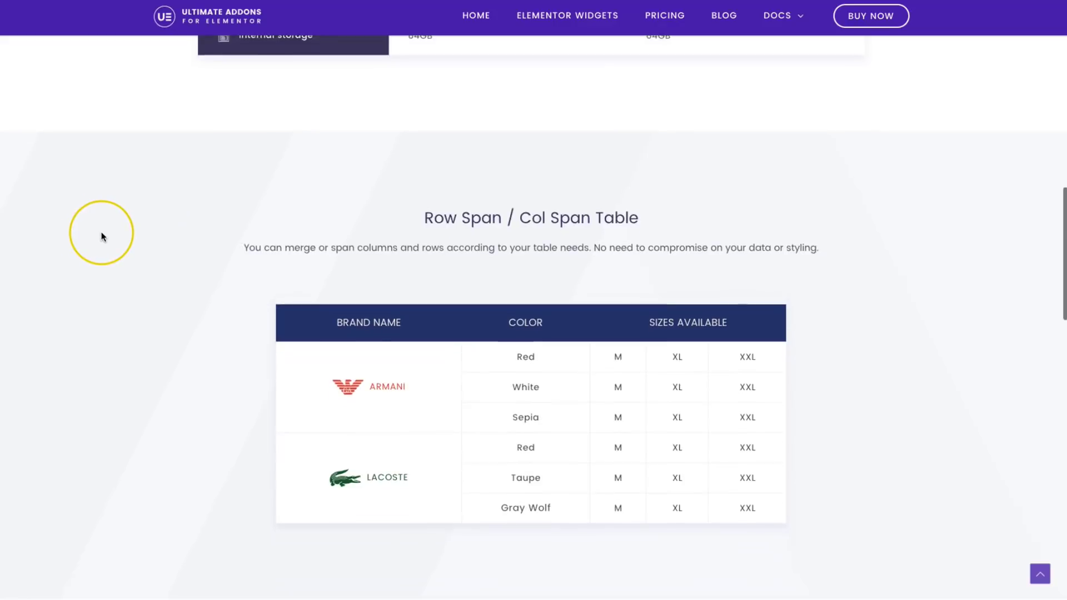
pyautogui.scroll(-1, 101, 236)
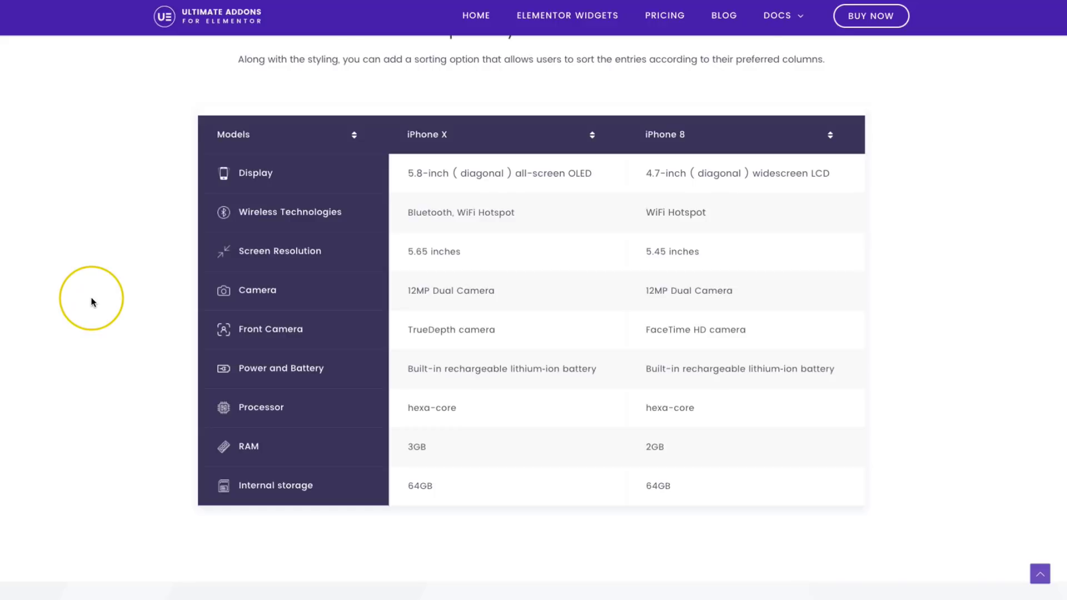
# Review the comparison, Row Span / Col Span and Product Changelogs table examples on the demo page.
pyautogui.scroll(-6, 91, 300)
pyautogui.scroll(4, 88, 303)
pyautogui.scroll(2, 88, 303)
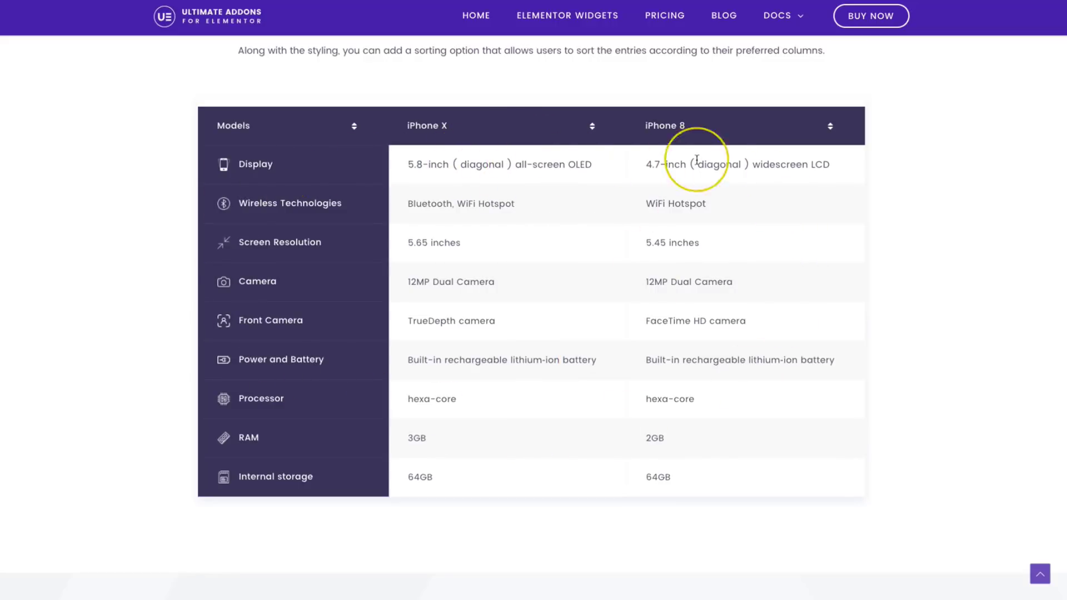
pyautogui.moveTo(651, 164); pyautogui.dragTo(786, 164)
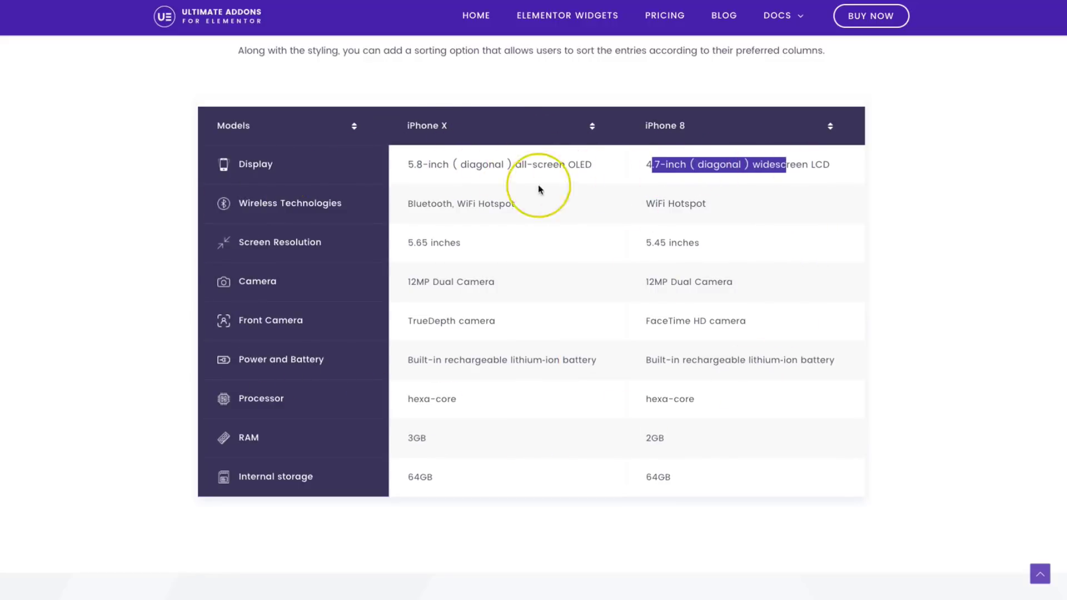
pyautogui.moveTo(438, 203); pyautogui.dragTo(493, 203)
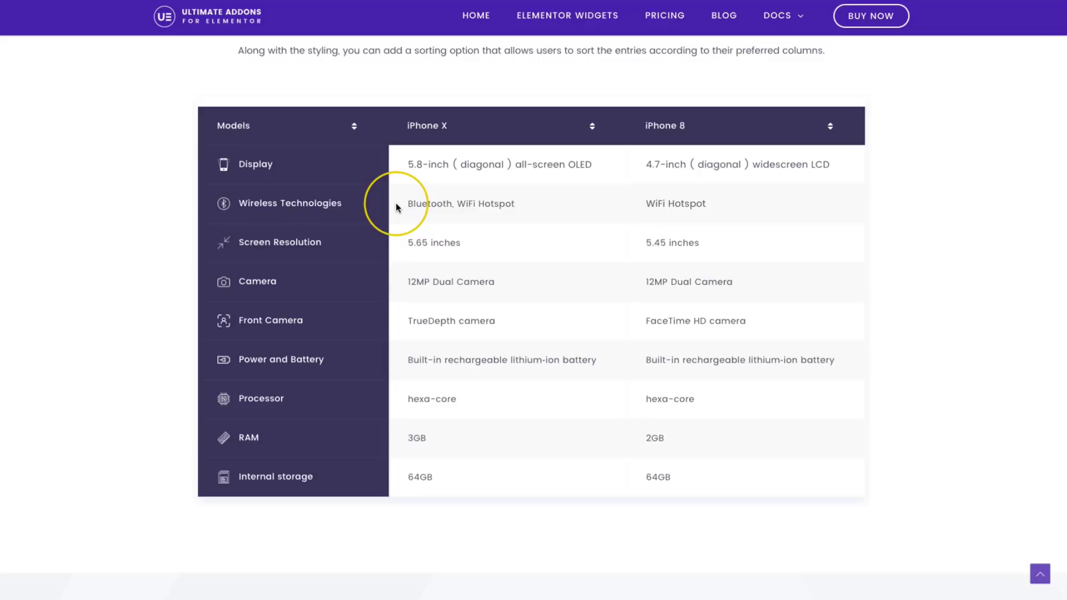
pyautogui.scroll(-8, 203, 224)
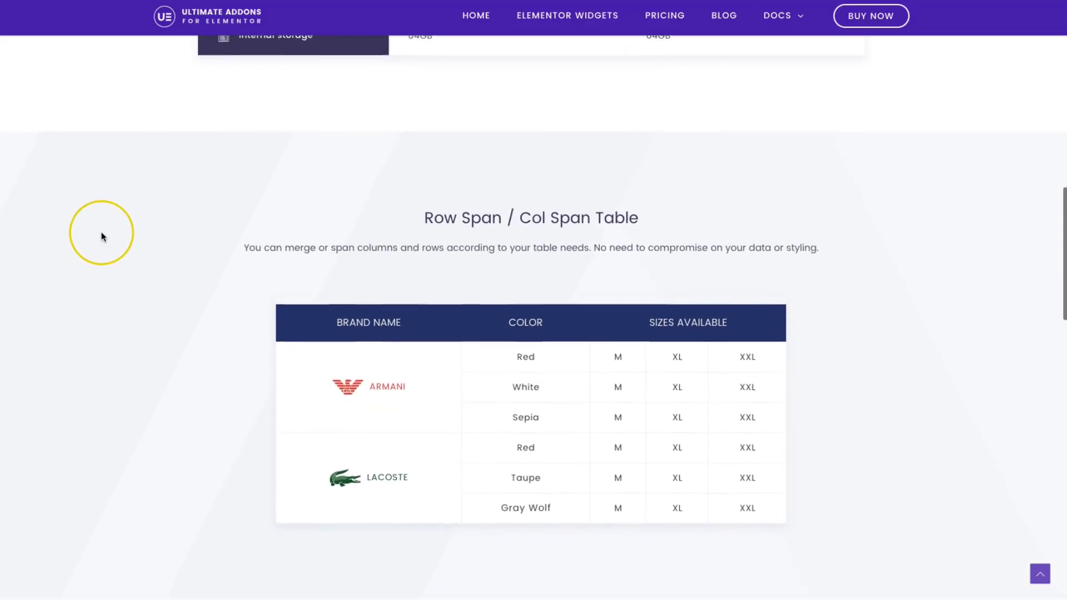
pyautogui.scroll(-1, 100, 236)
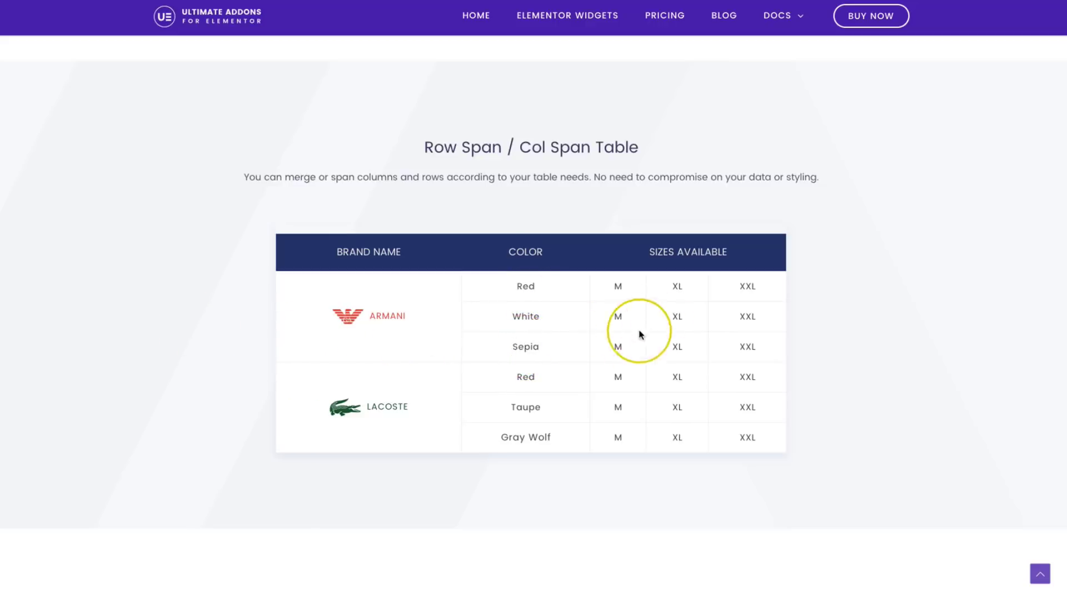
pyautogui.scroll(-5, 99, 281)
pyautogui.scroll(-5, 100, 280)
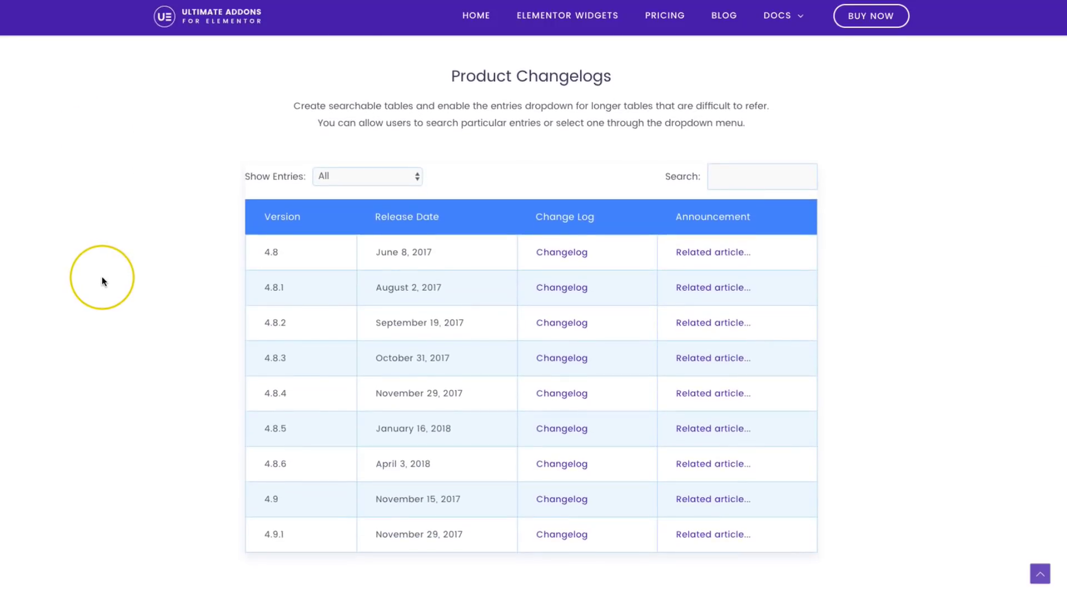
pyautogui.scroll(-3, 101, 280)
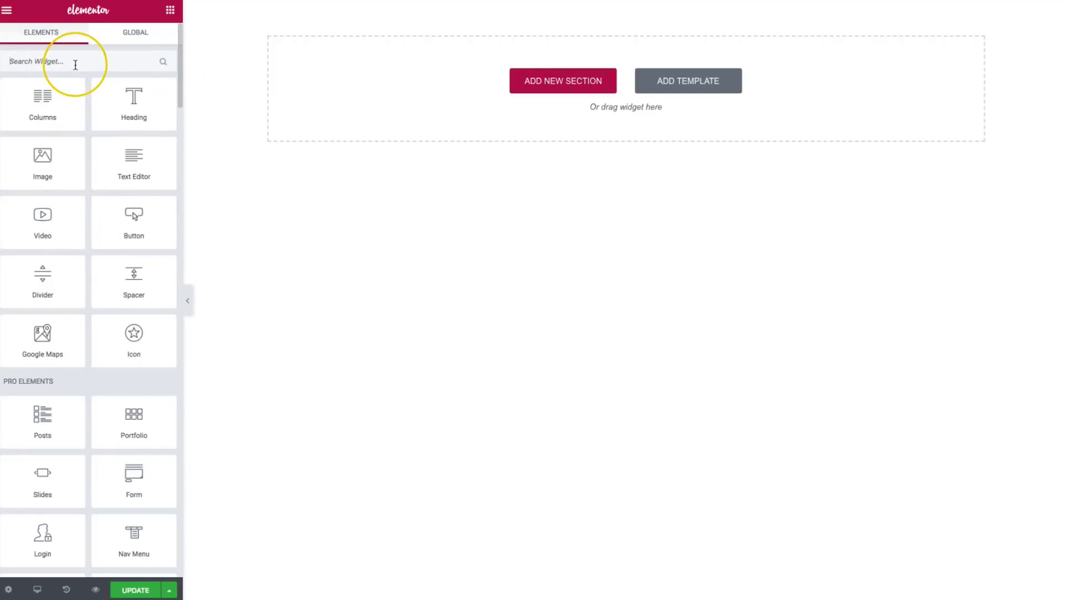
# In the Elementor editor, find the UAEL Table widget and place it on the empty page.
pyautogui.click(75, 65)
pyautogui.write('table')
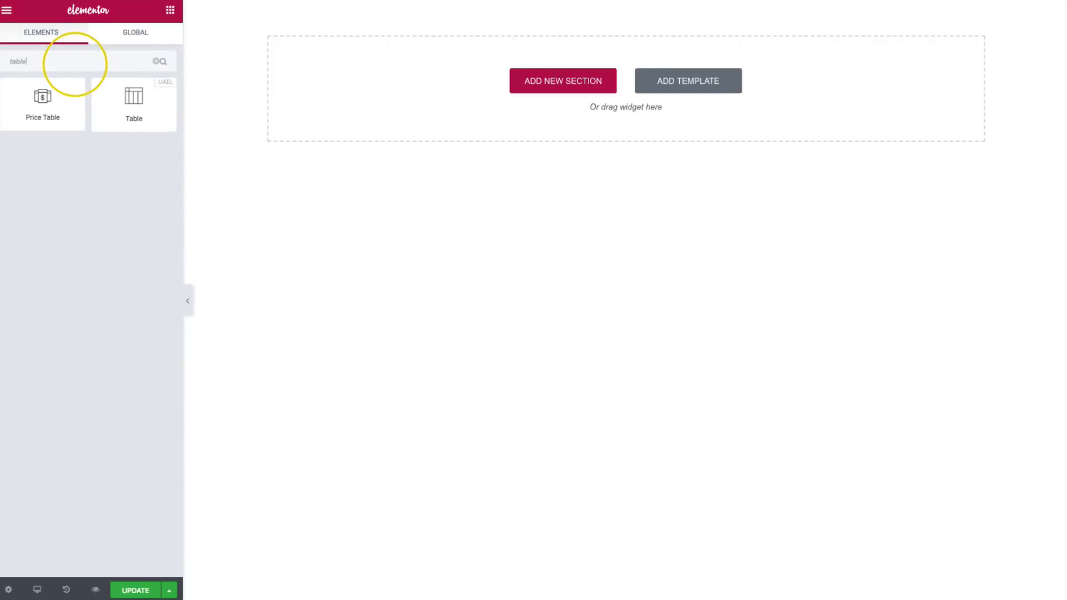
pyautogui.moveTo(133, 114); pyautogui.dragTo(405, 85)
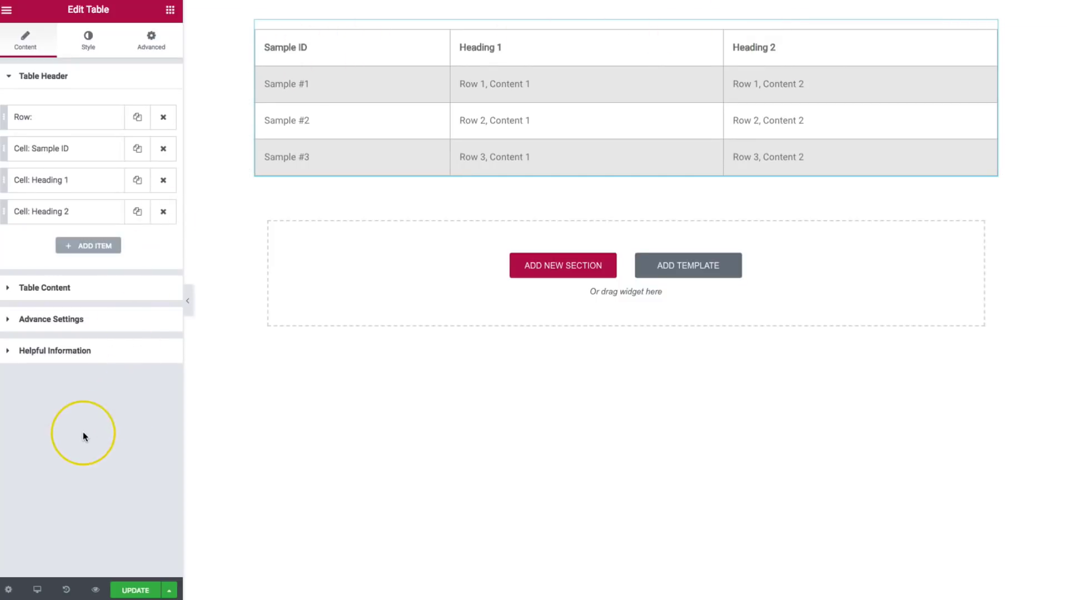
# Preview the table in the Tablet and Mobile layouts, and return to the Desktop view.
pyautogui.click(37, 590)
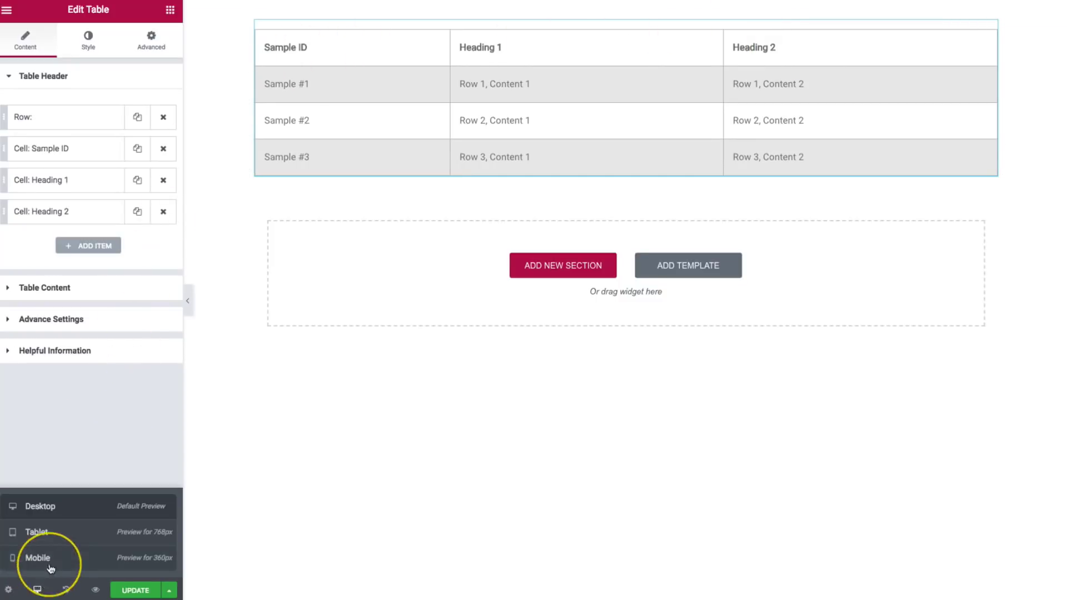
pyautogui.click(60, 538)
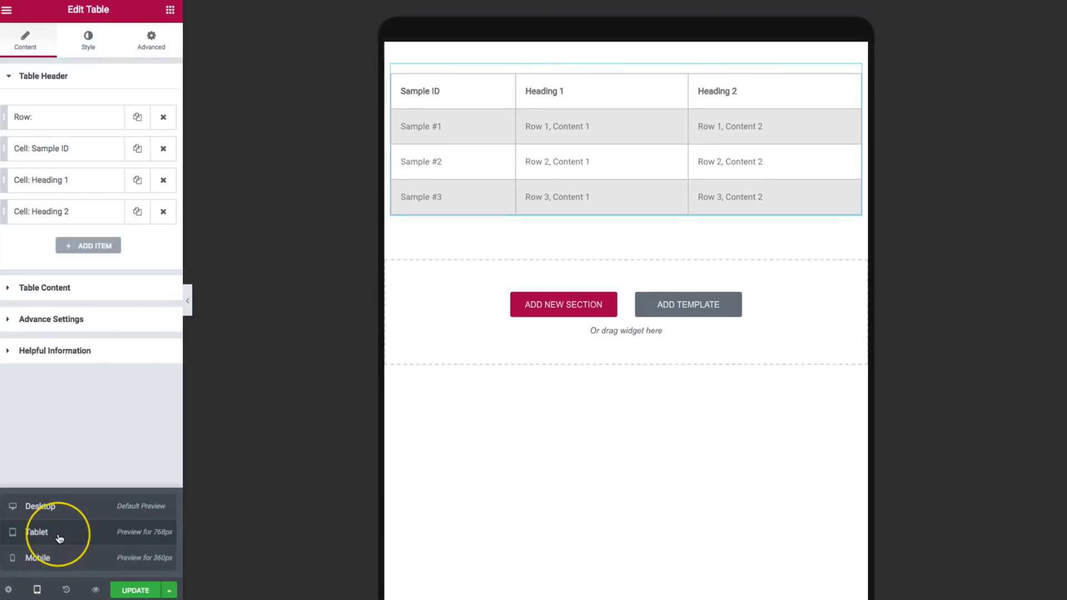
pyautogui.click(62, 561)
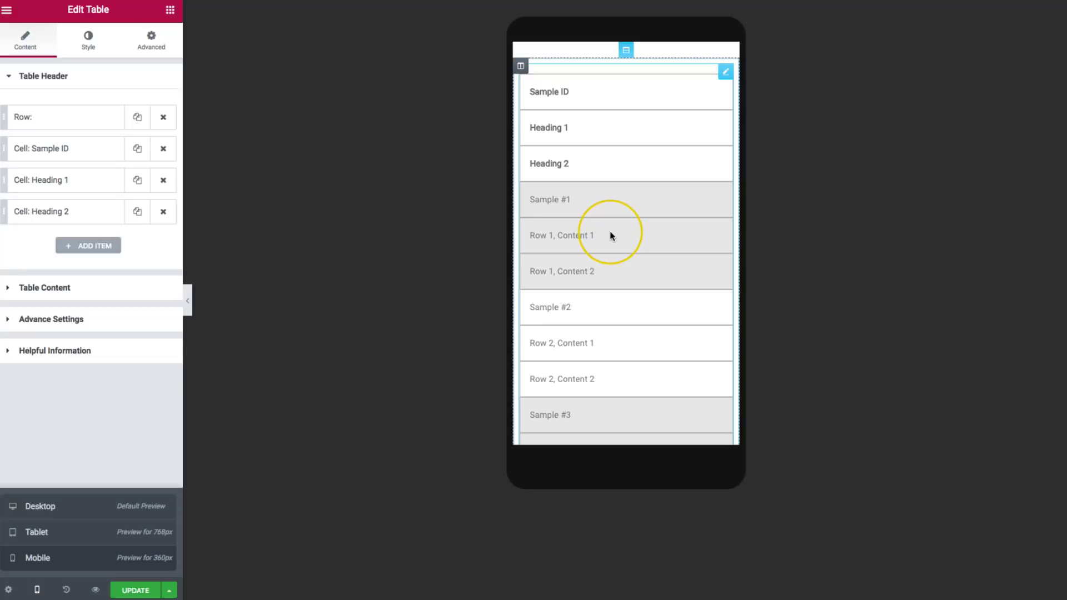
pyautogui.scroll(-2, 609, 233)
pyautogui.scroll(1, 611, 236)
pyautogui.scroll(1, 611, 236)
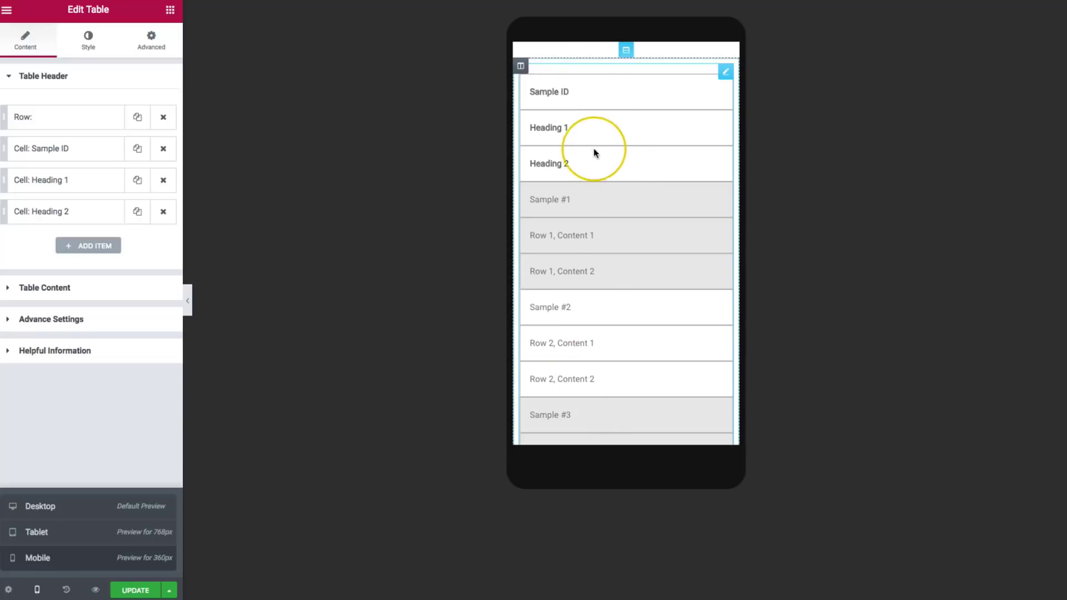
pyautogui.click(61, 508)
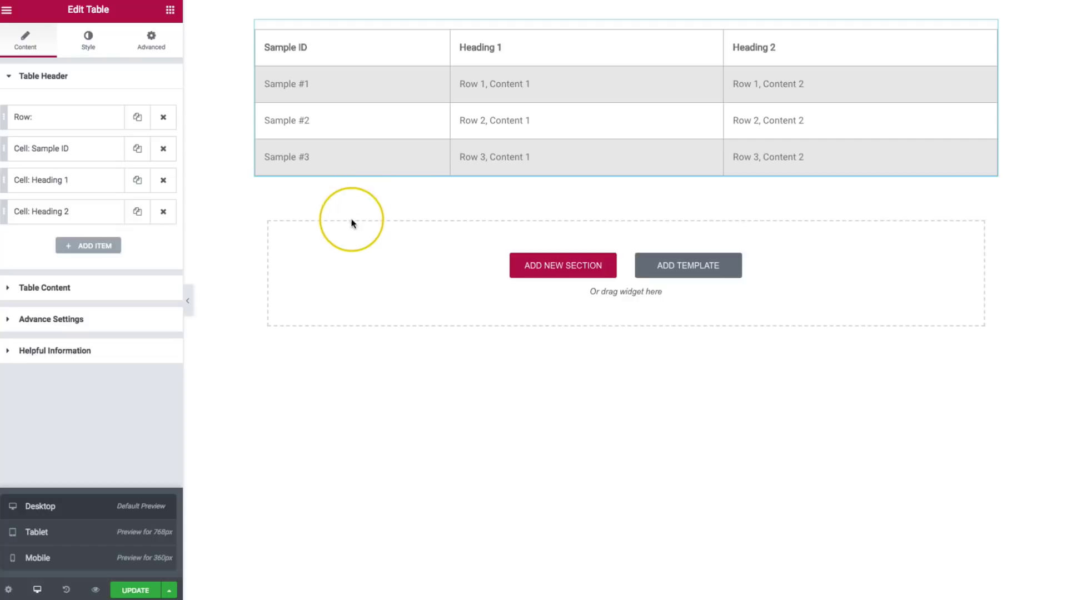
# Inspect the Table Header's row item with its action options, and the settings of the Sample ID cell.
pyautogui.click(46, 87)
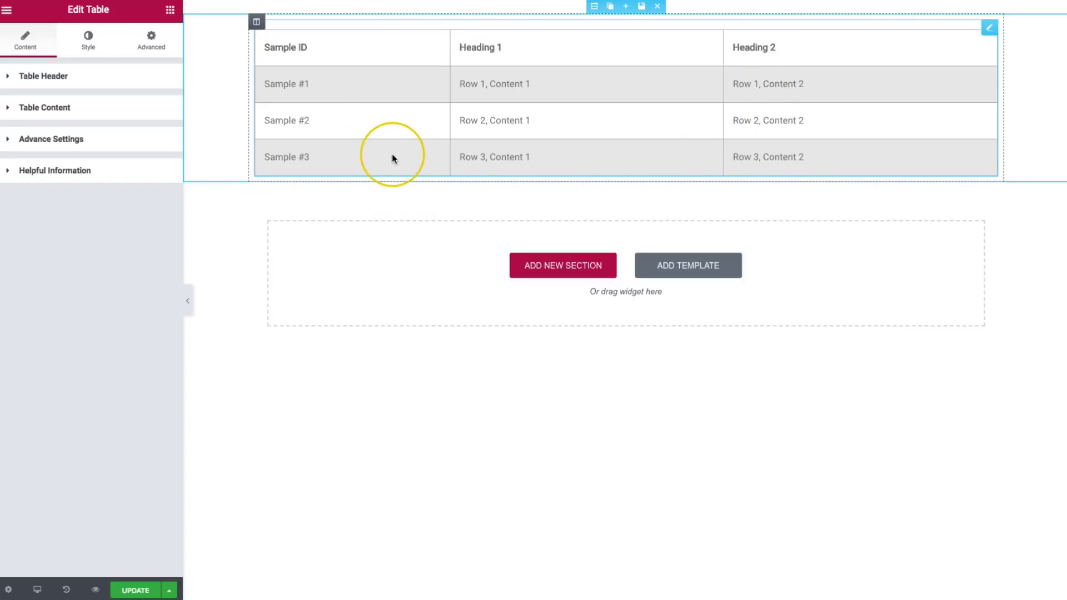
pyautogui.click(82, 77)
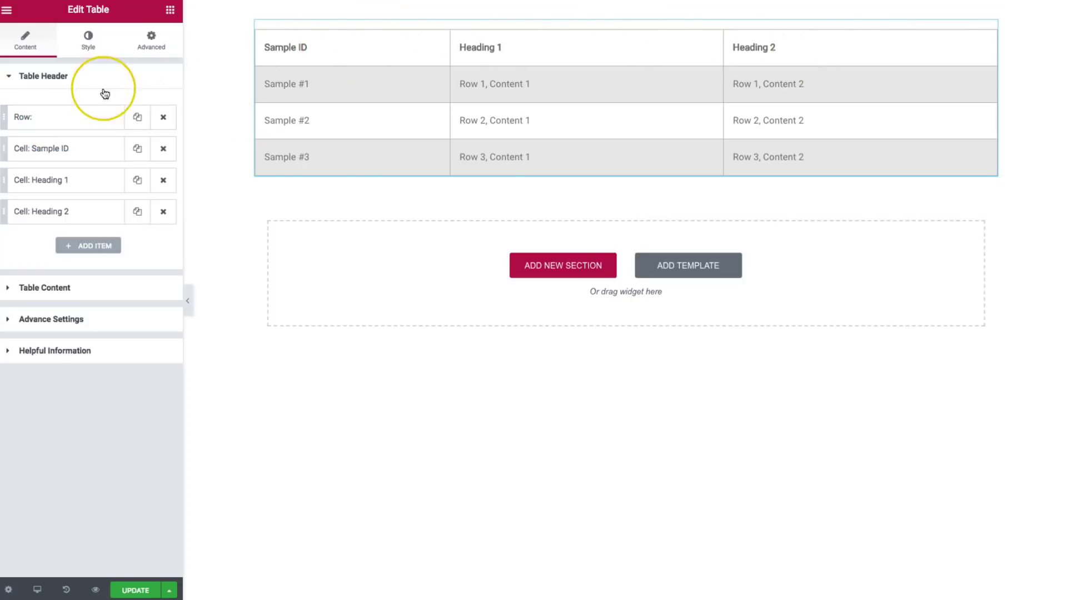
pyautogui.click(79, 117)
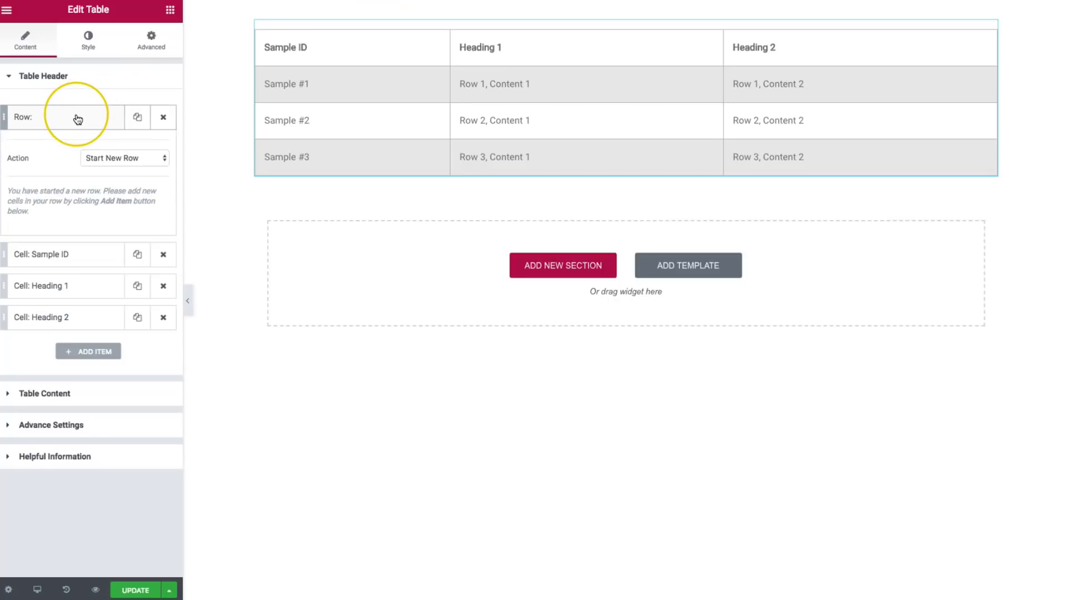
pyautogui.click(101, 157)
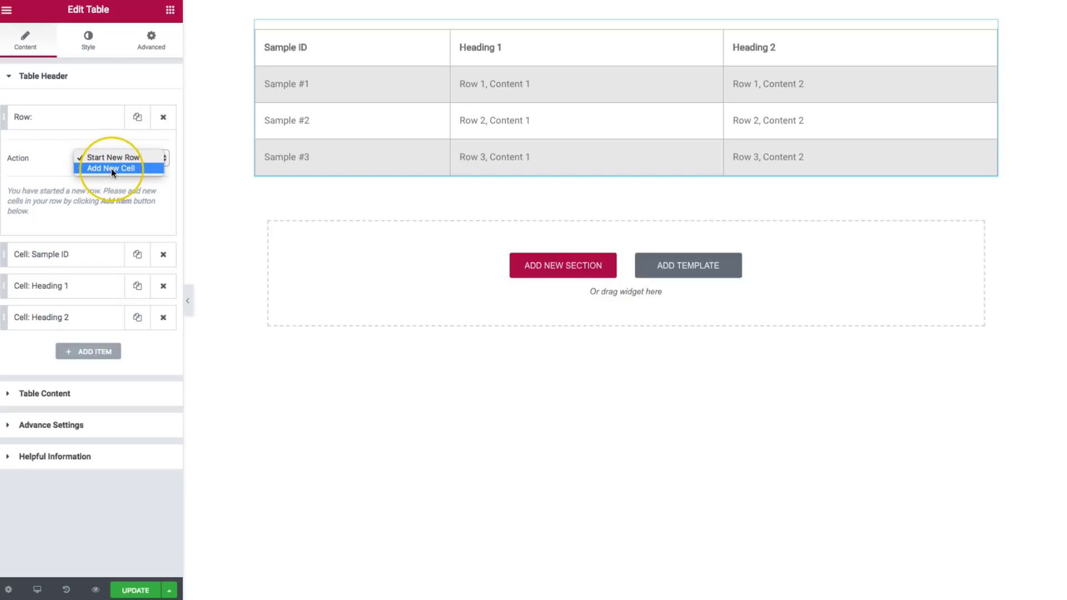
pyautogui.click(47, 167)
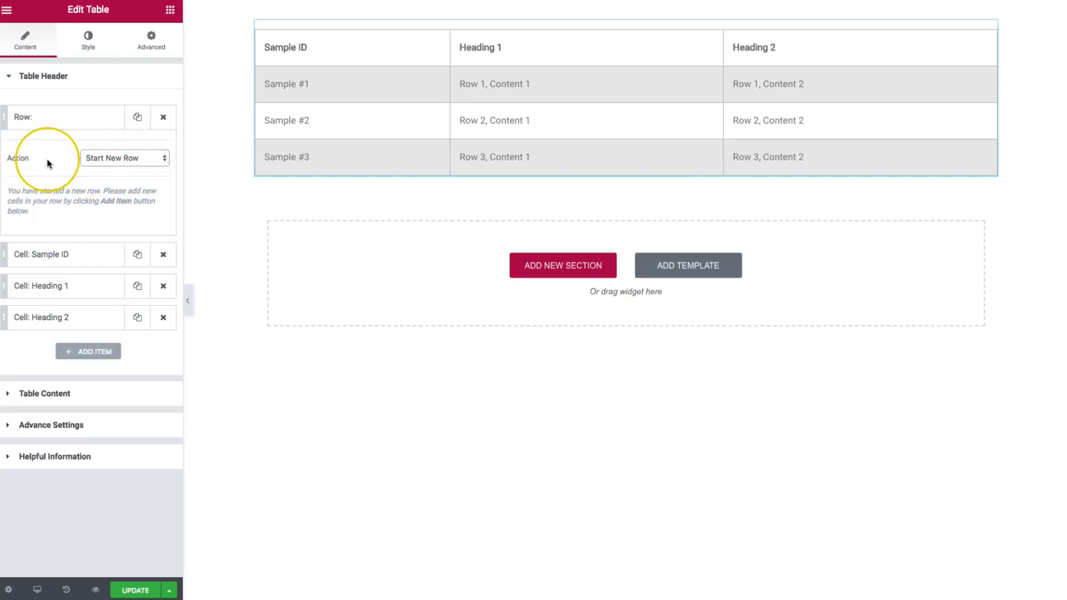
pyautogui.click(53, 121)
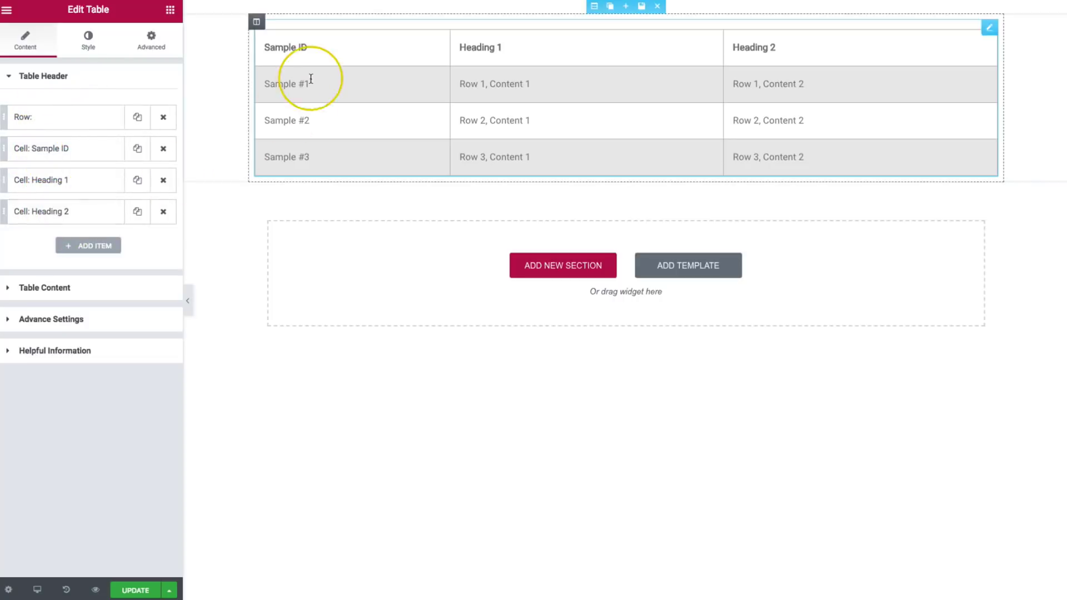
pyautogui.click(73, 154)
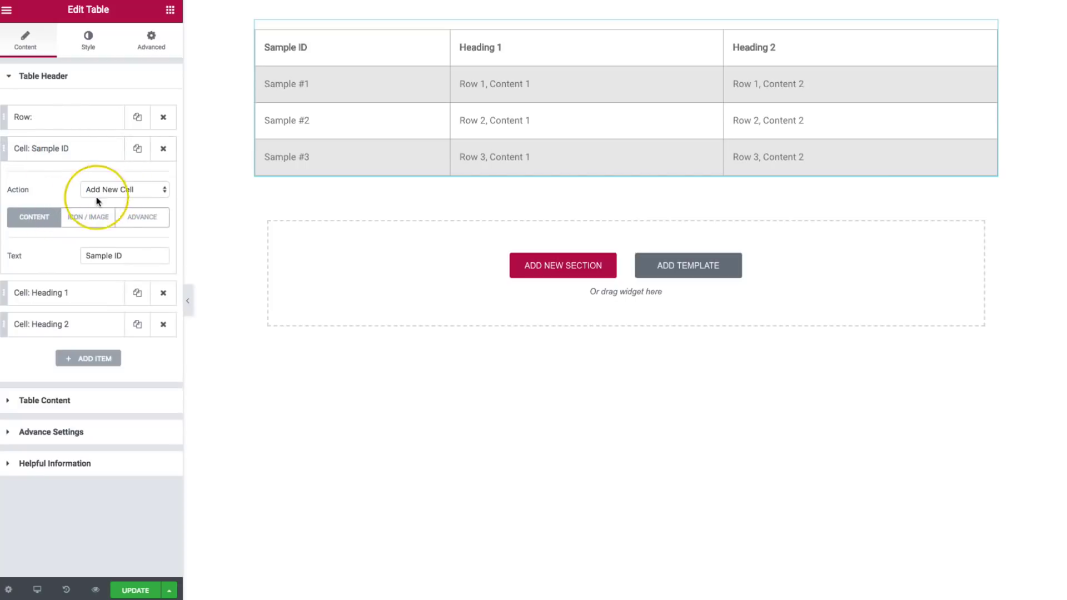
pyautogui.click(78, 150)
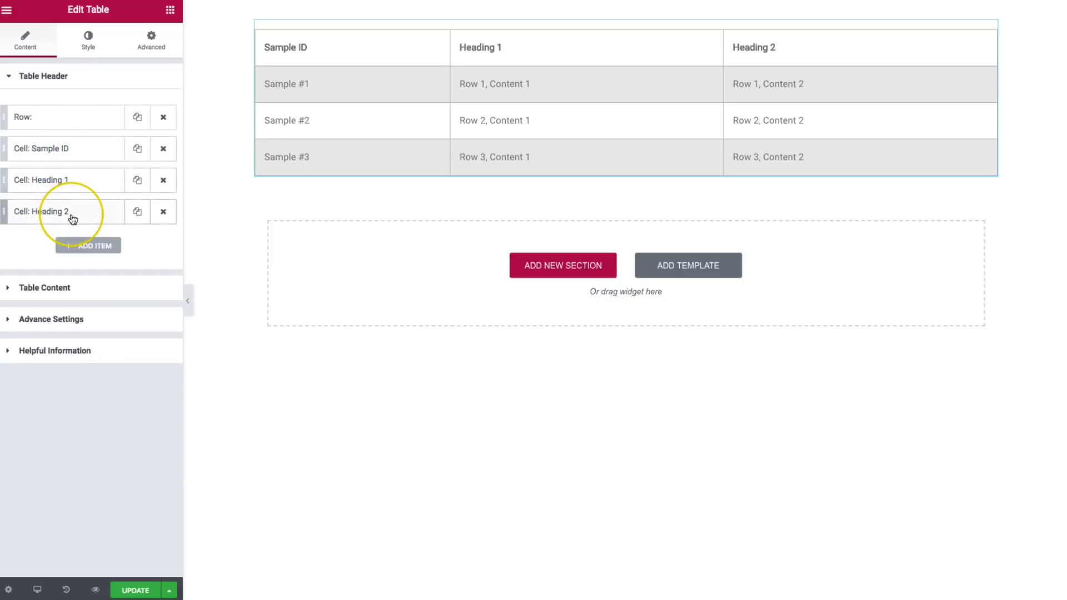
# Try placing the Heading 2 header cell before Heading 1, and restore the original order.
pyautogui.moveTo(72, 219); pyautogui.dragTo(77, 179)
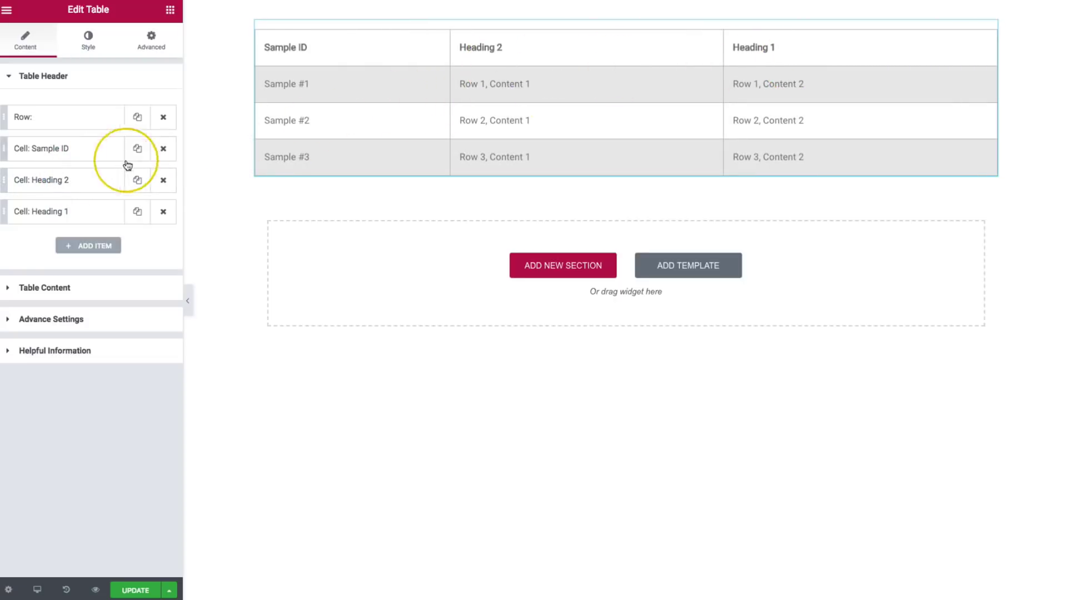
pyautogui.moveTo(76, 182); pyautogui.dragTo(76, 205)
pyautogui.moveTo(75, 222); pyautogui.dragTo(74, 215)
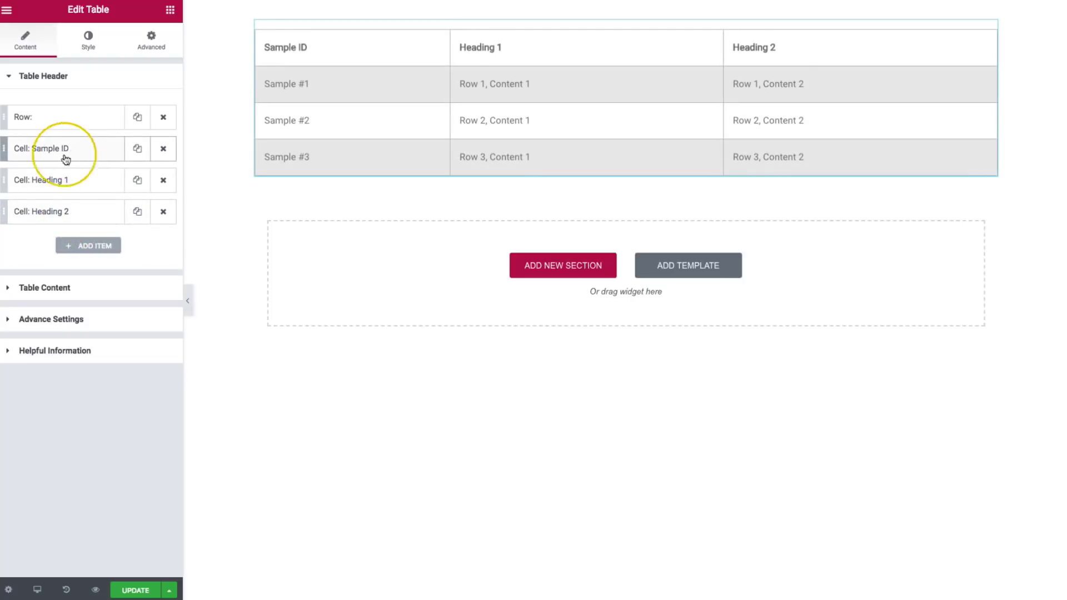
# Add an item at the end of the Table Header and set its action to Start New Row.
pyautogui.click(87, 248)
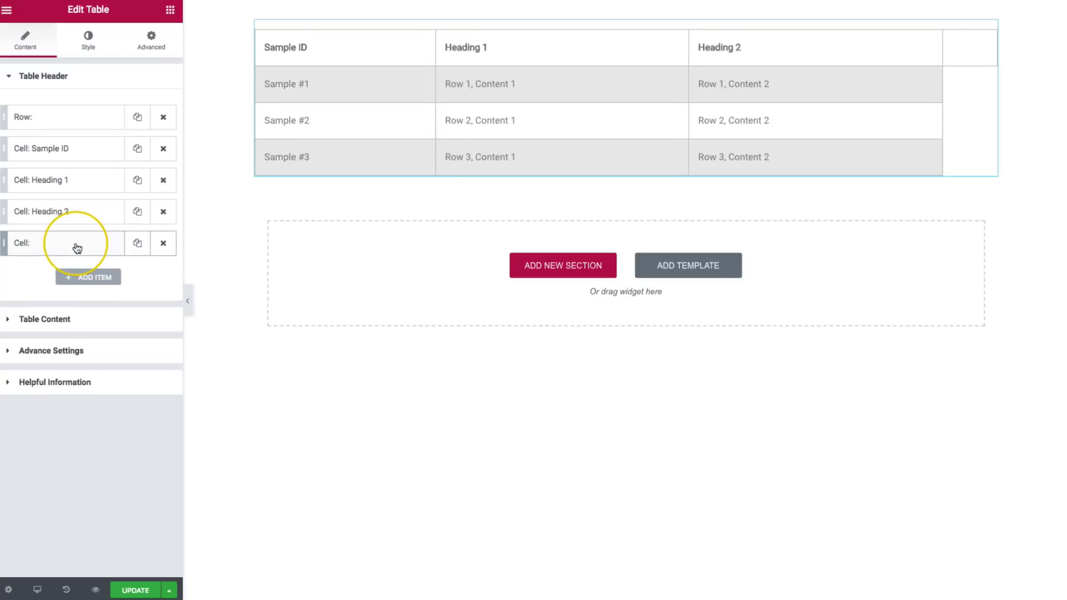
pyautogui.click(76, 249)
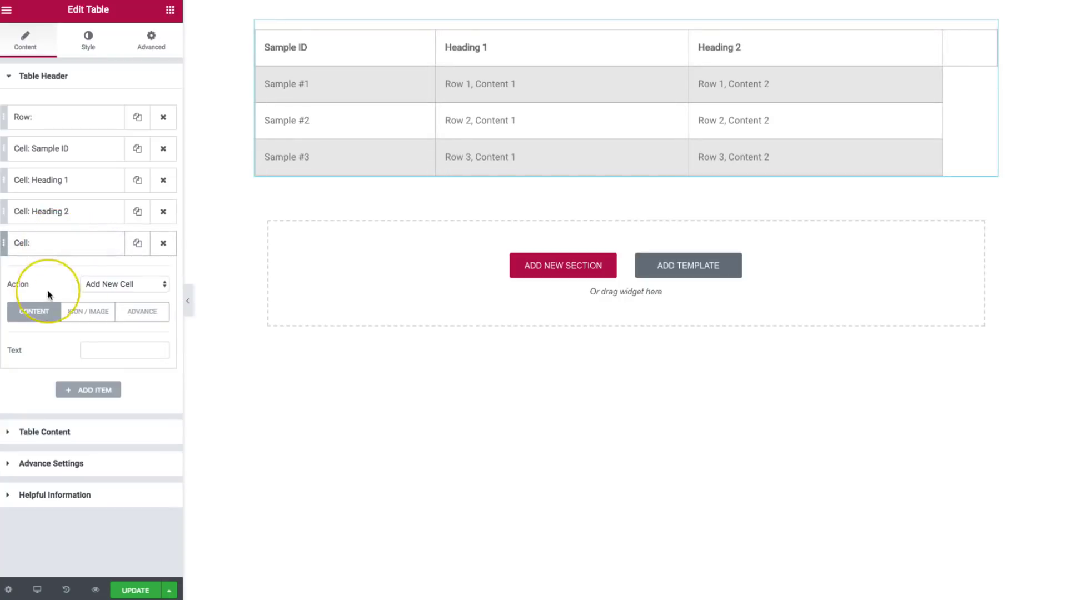
pyautogui.click(92, 283)
pyautogui.click(97, 274)
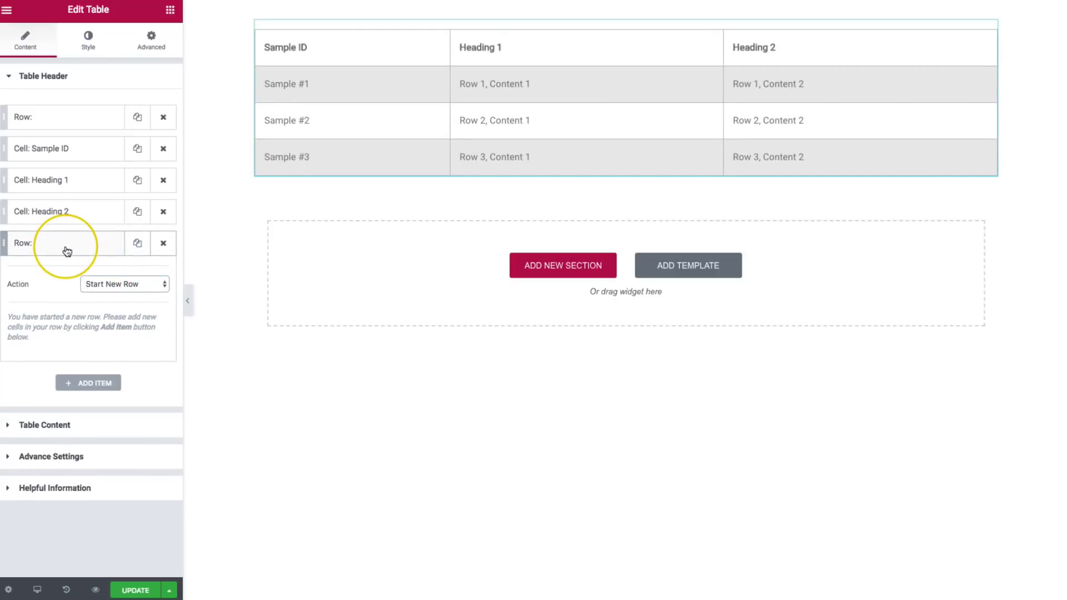
pyautogui.click(66, 249)
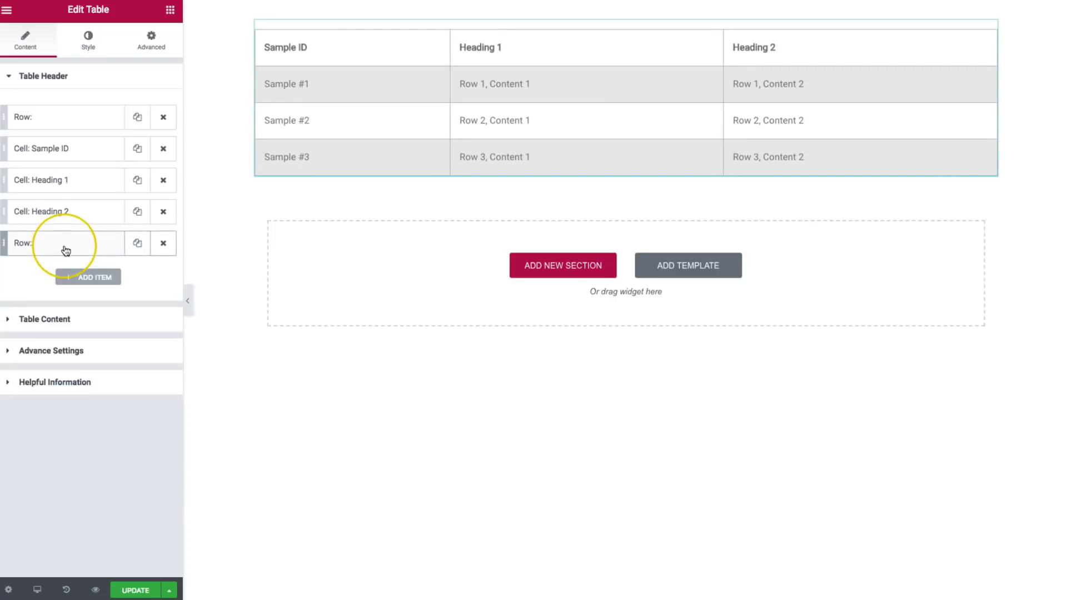
# Add three empty cells to the new second row at the end of the Table Header.
pyautogui.click(87, 278)
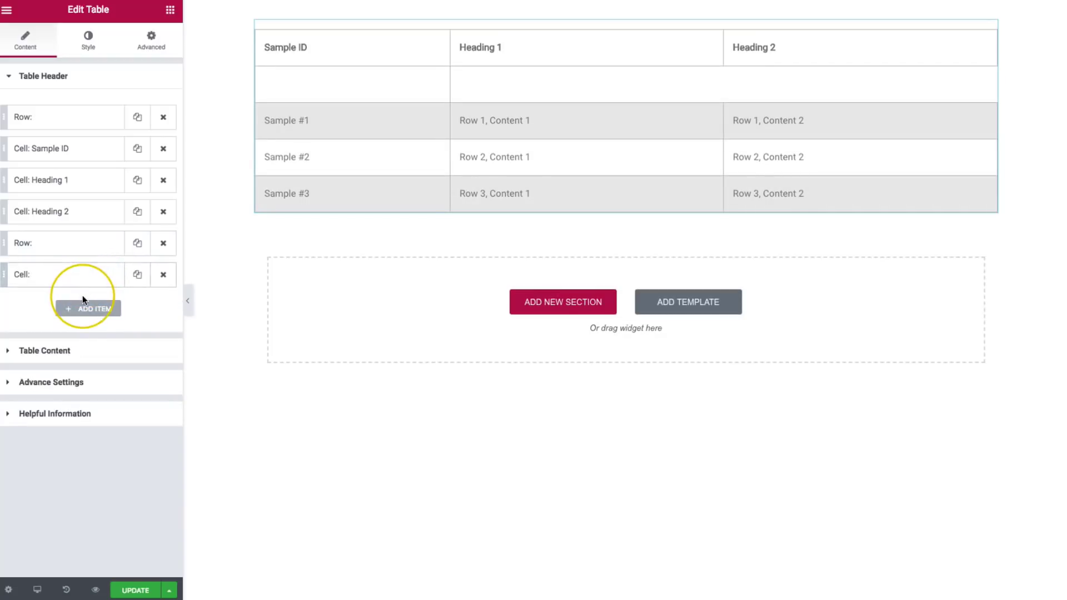
pyautogui.click(85, 310)
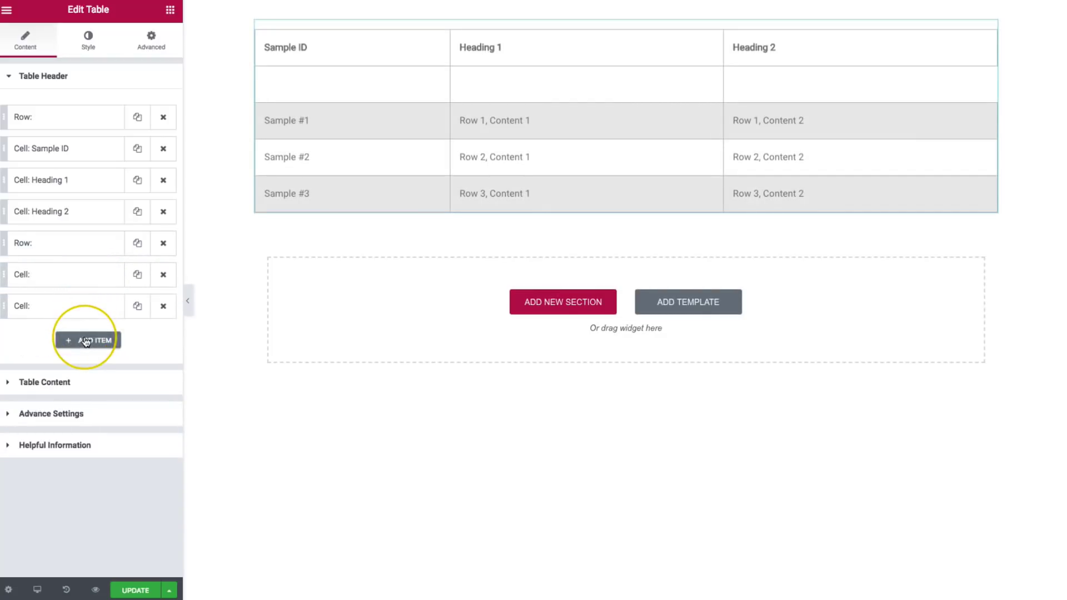
pyautogui.click(83, 339)
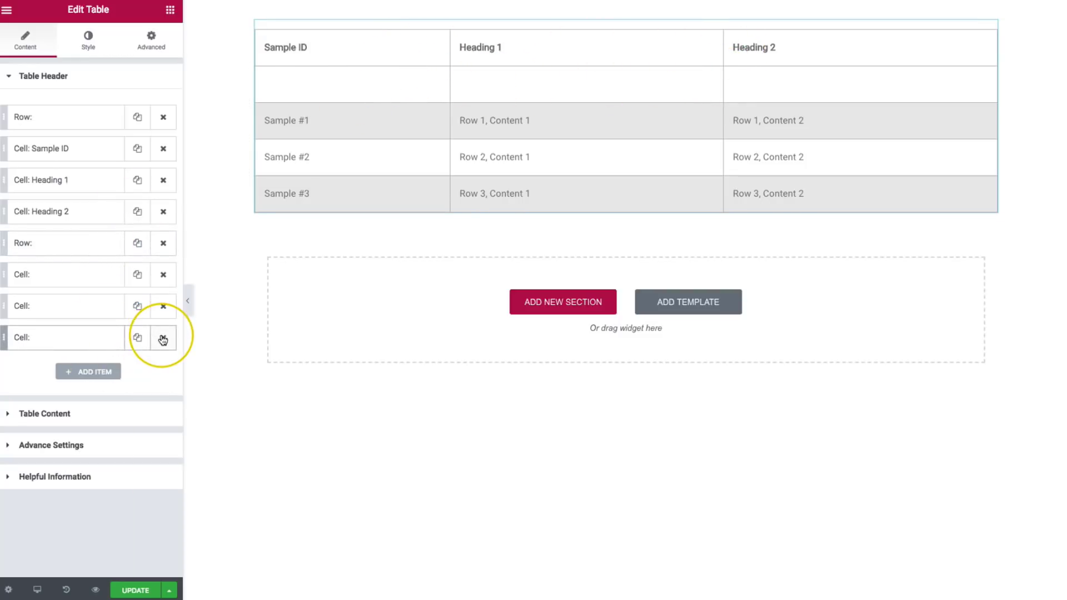
# Remove the second header row and its three empty cells from the Table Header.
pyautogui.click(163, 275)
pyautogui.click(164, 244)
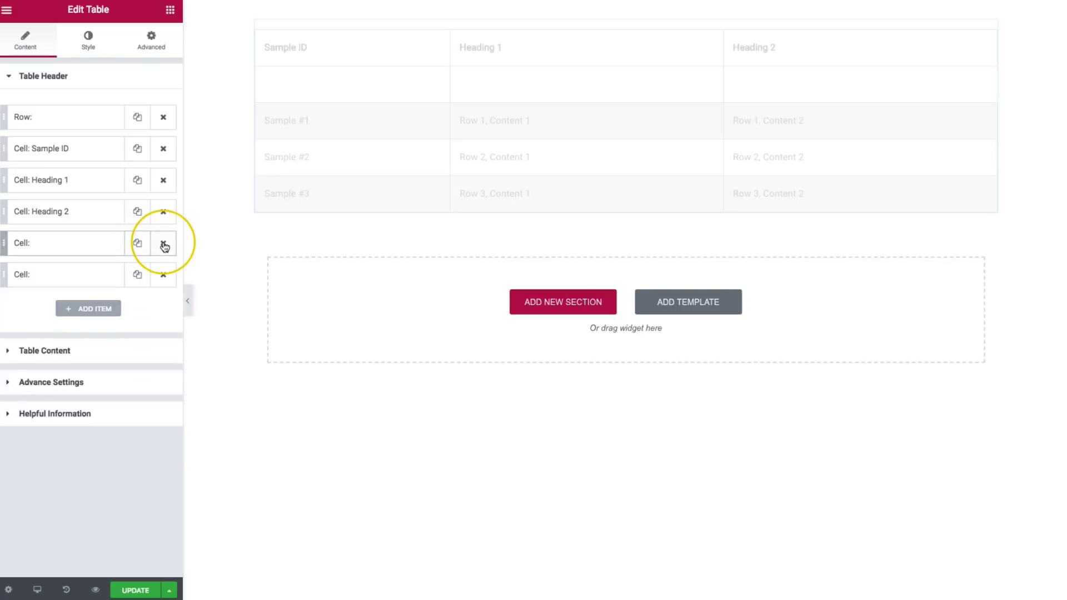
pyautogui.click(164, 244)
pyautogui.click(164, 244)
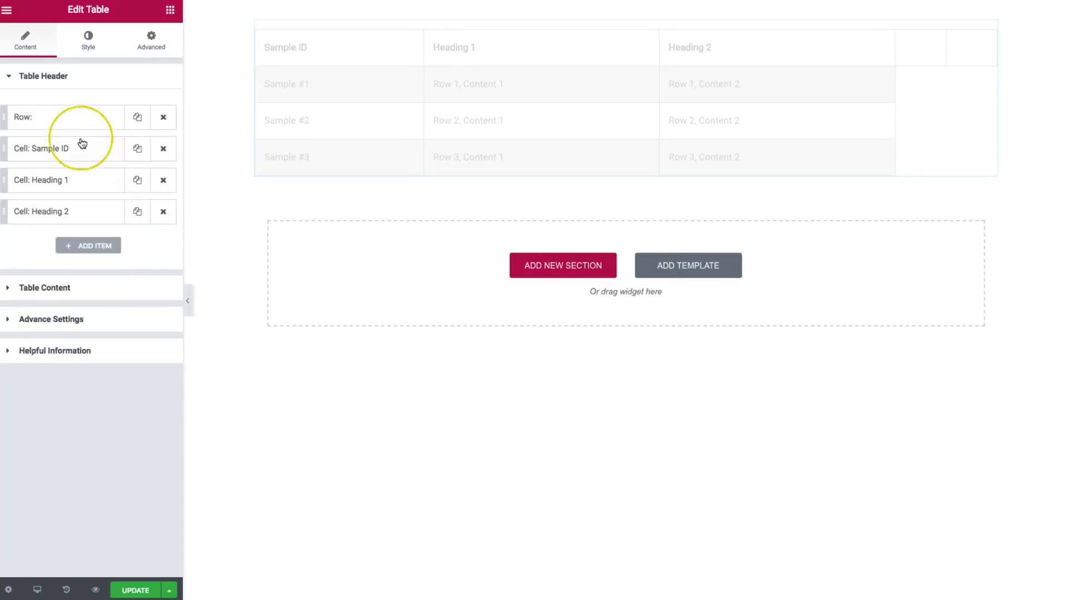
# Try changing the header row item's action to Add New Cell, and restore it to Start New Row.
pyautogui.click(68, 120)
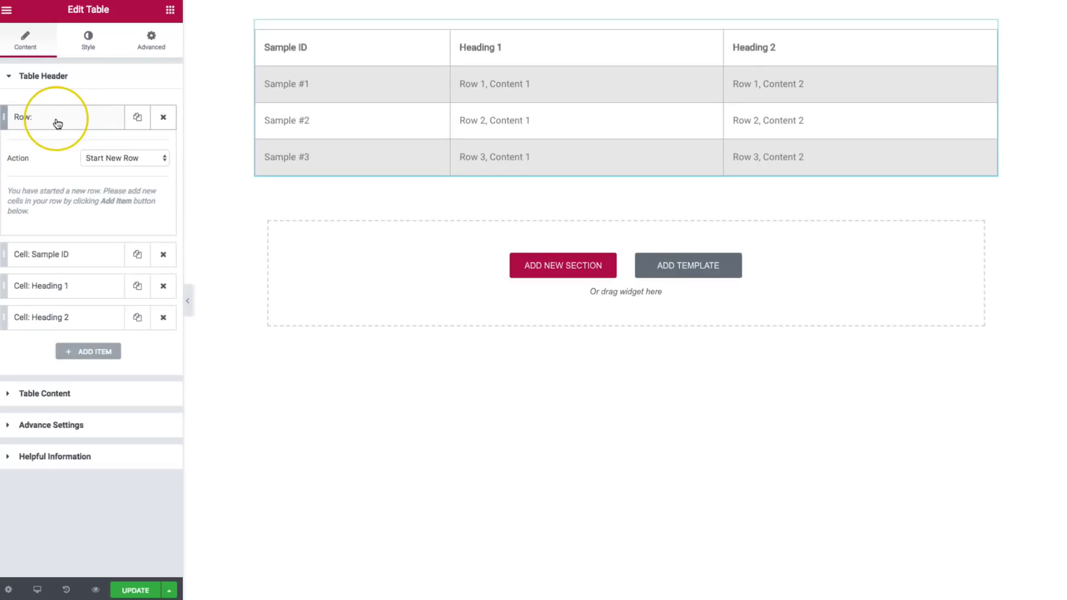
pyautogui.click(111, 159)
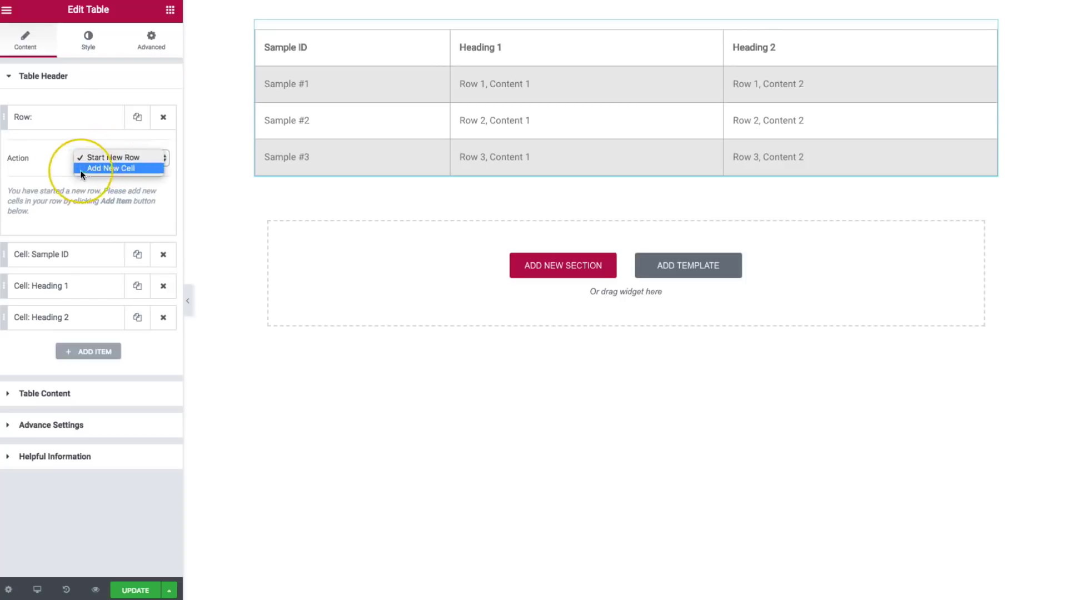
pyautogui.click(41, 169)
pyautogui.click(138, 161)
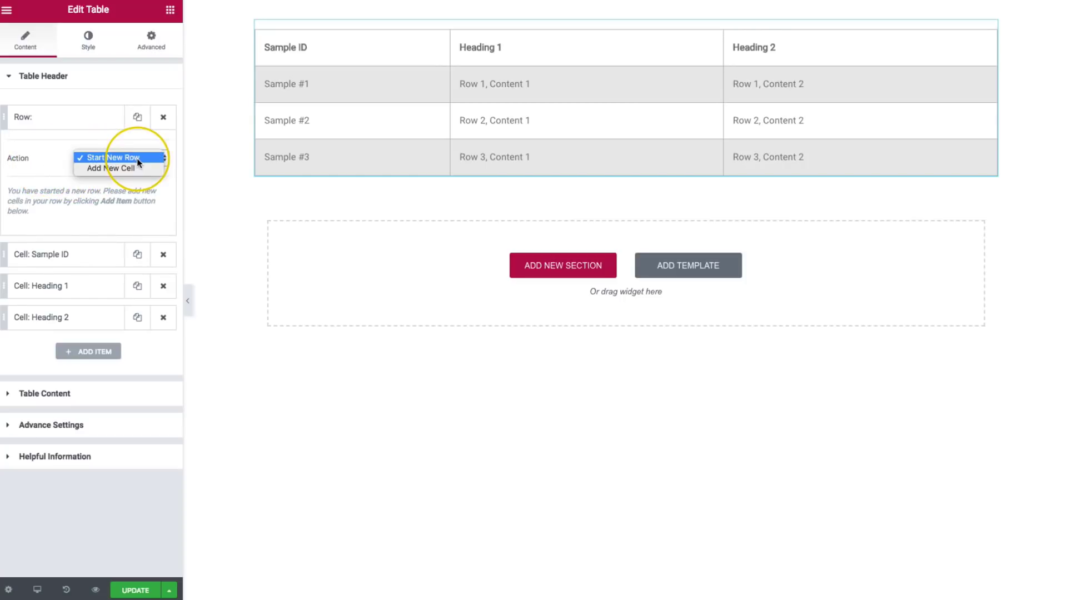
pyautogui.click(126, 167)
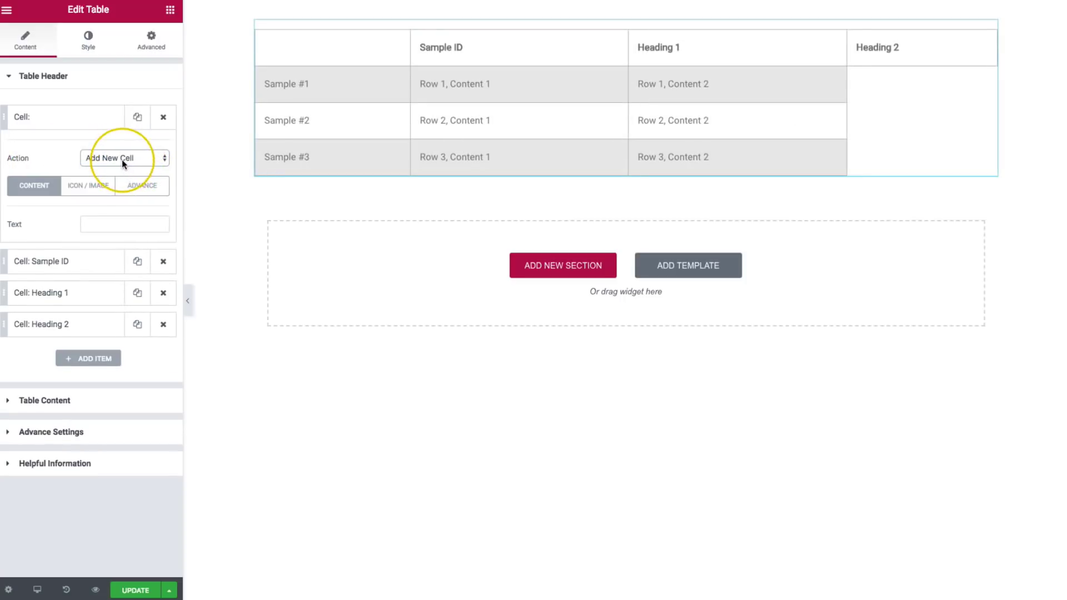
pyautogui.click(126, 158)
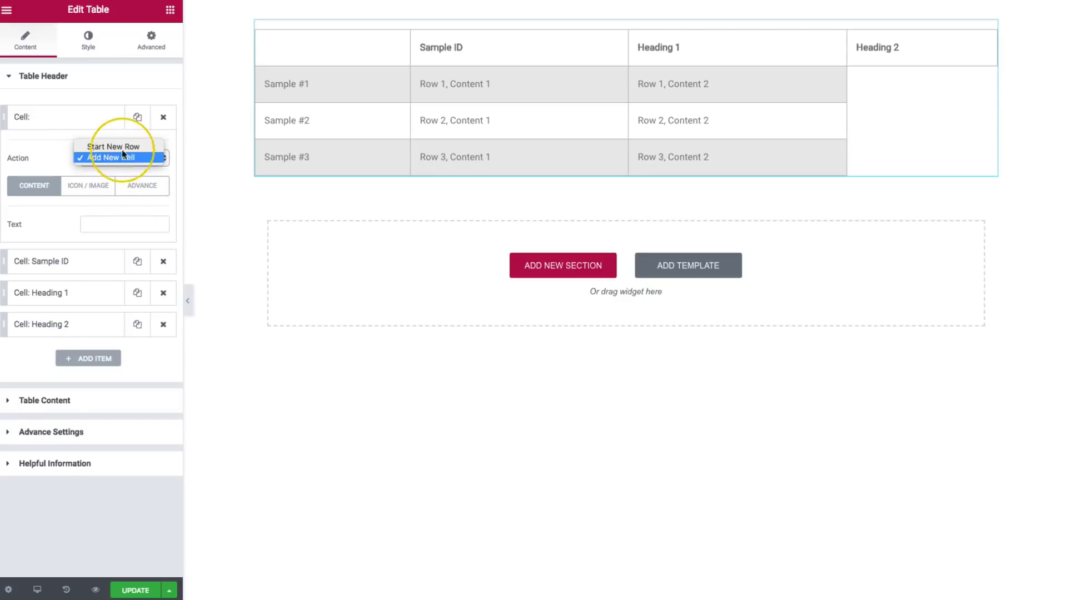
pyautogui.click(120, 147)
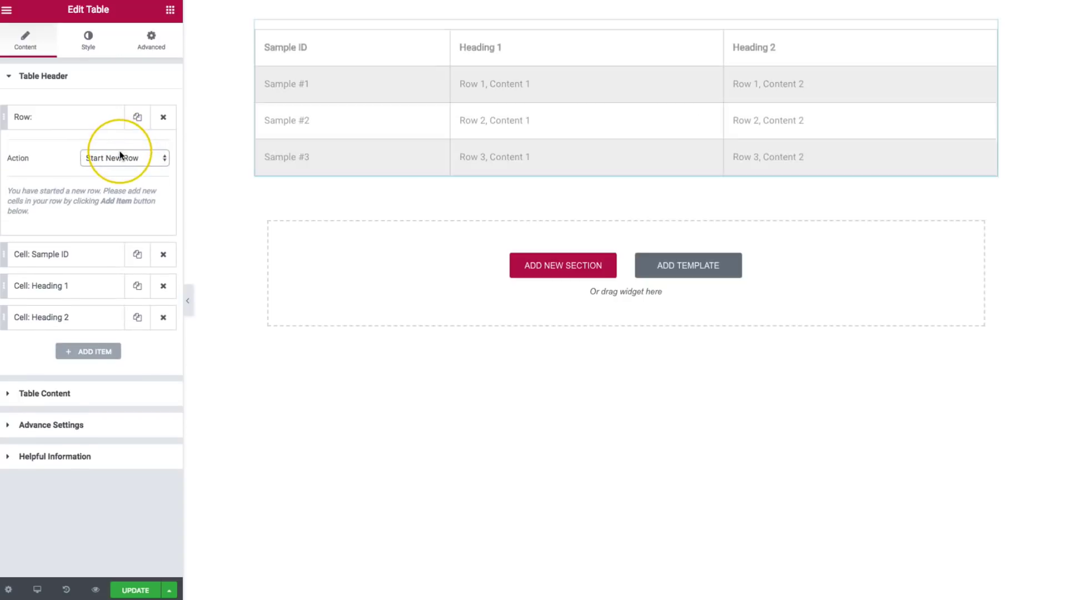
pyautogui.click(33, 115)
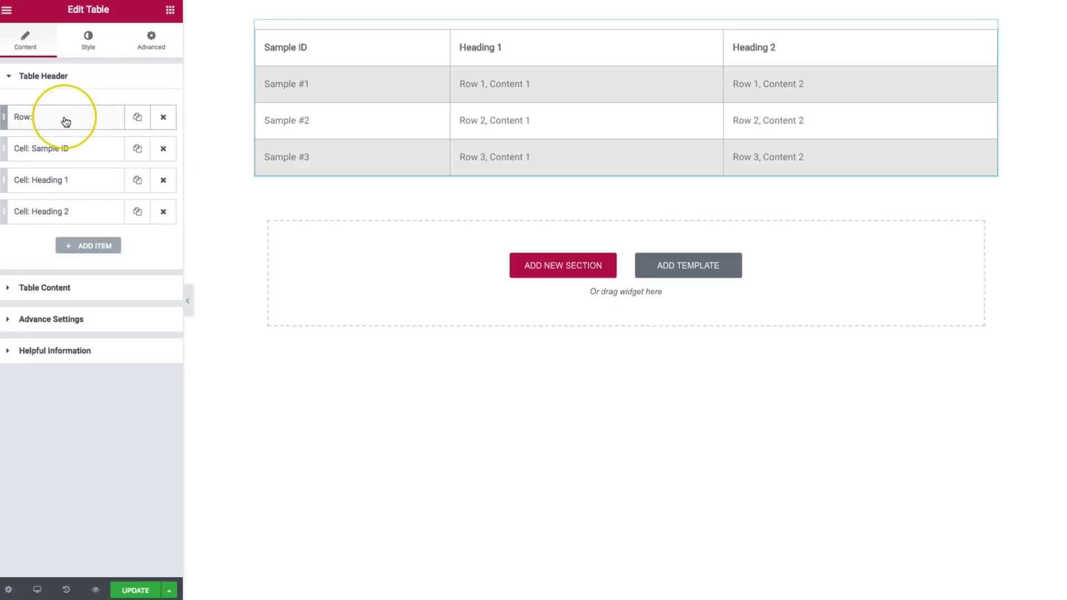
# Review the Sample ID header cell's action options and change its text to "This is some Text".
pyautogui.click(63, 151)
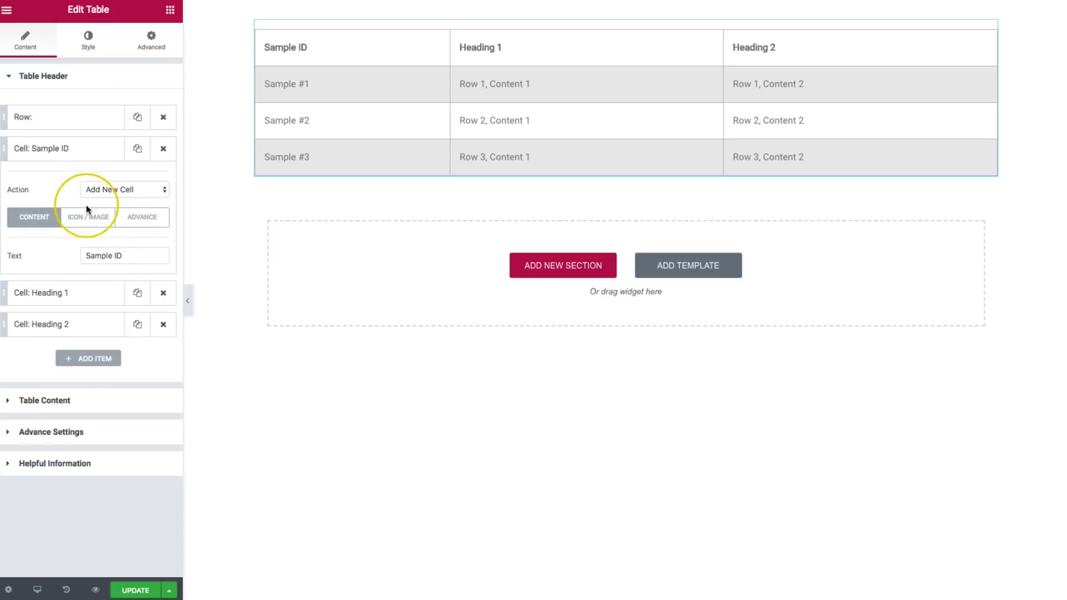
pyautogui.click(109, 189)
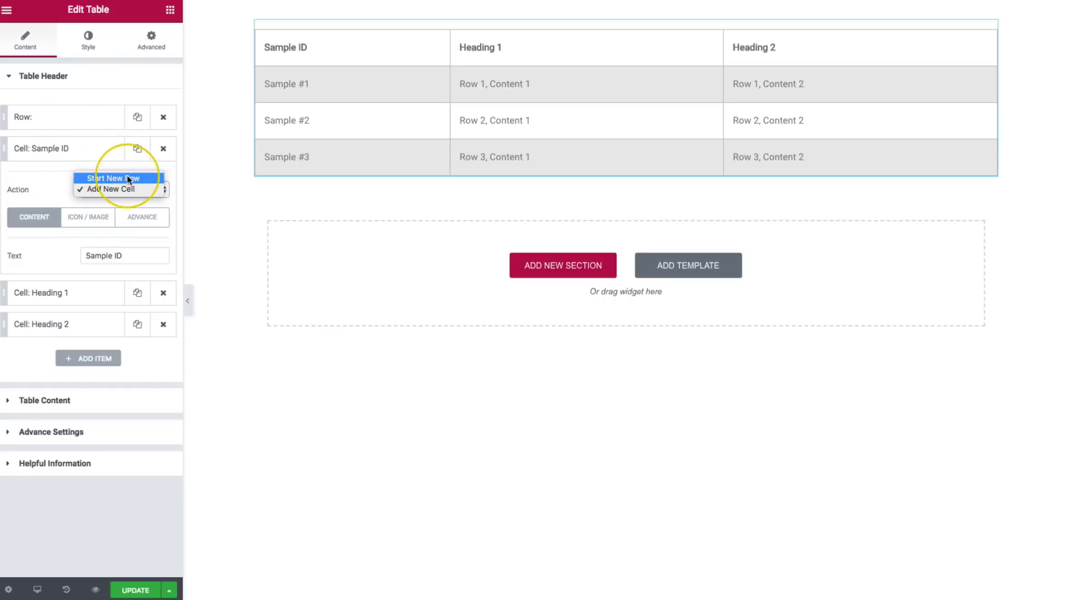
pyautogui.click(64, 194)
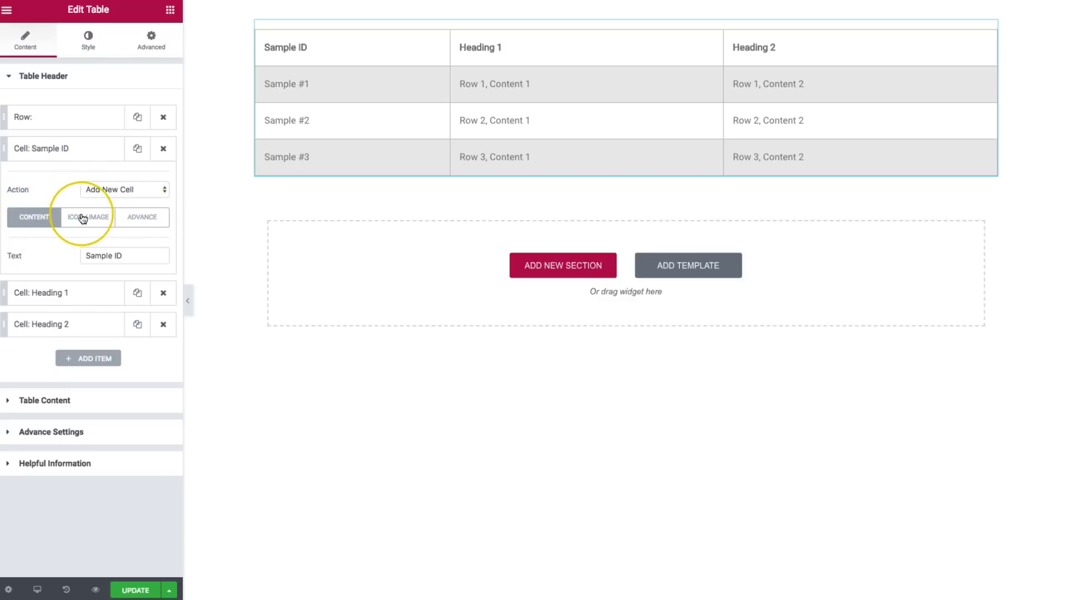
pyautogui.moveTo(148, 255); pyautogui.dragTo(95, 255)
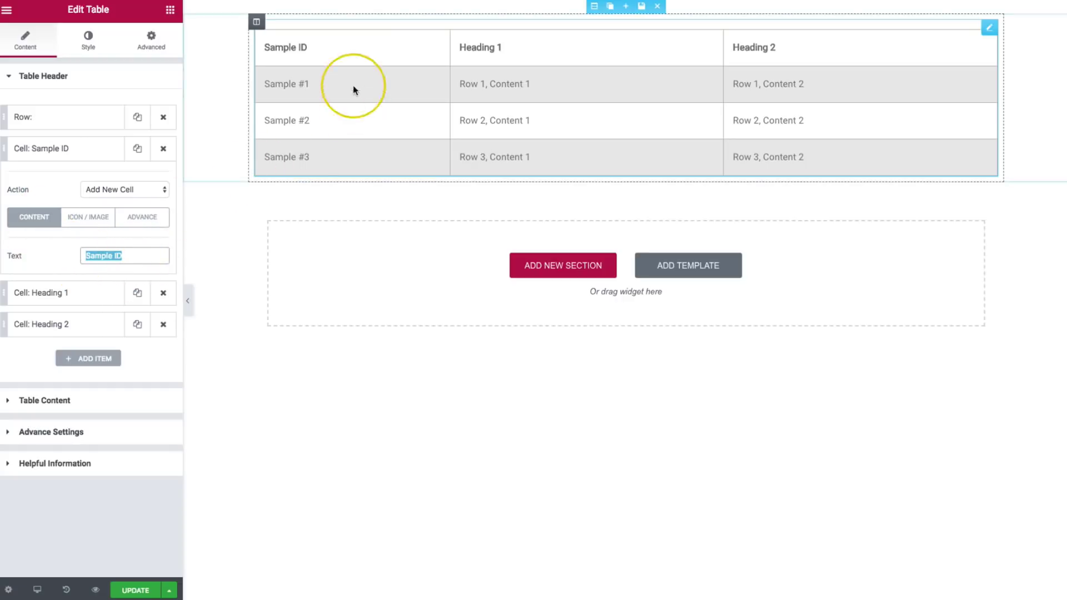
pyautogui.write('This is some Text')
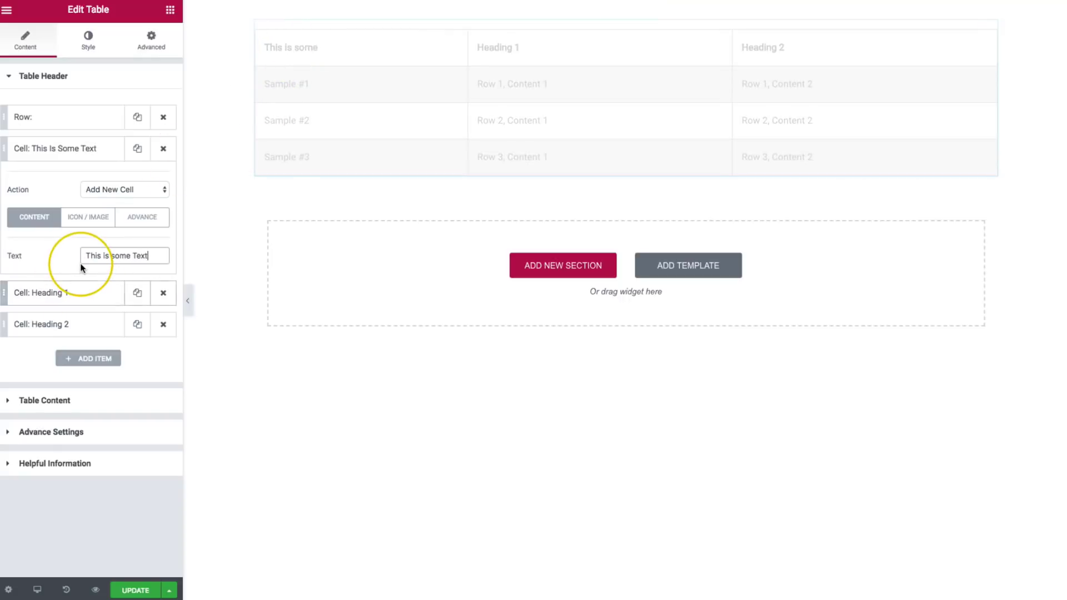
# Add the adn icon to the "This is some Text" header cell.
pyautogui.click(87, 217)
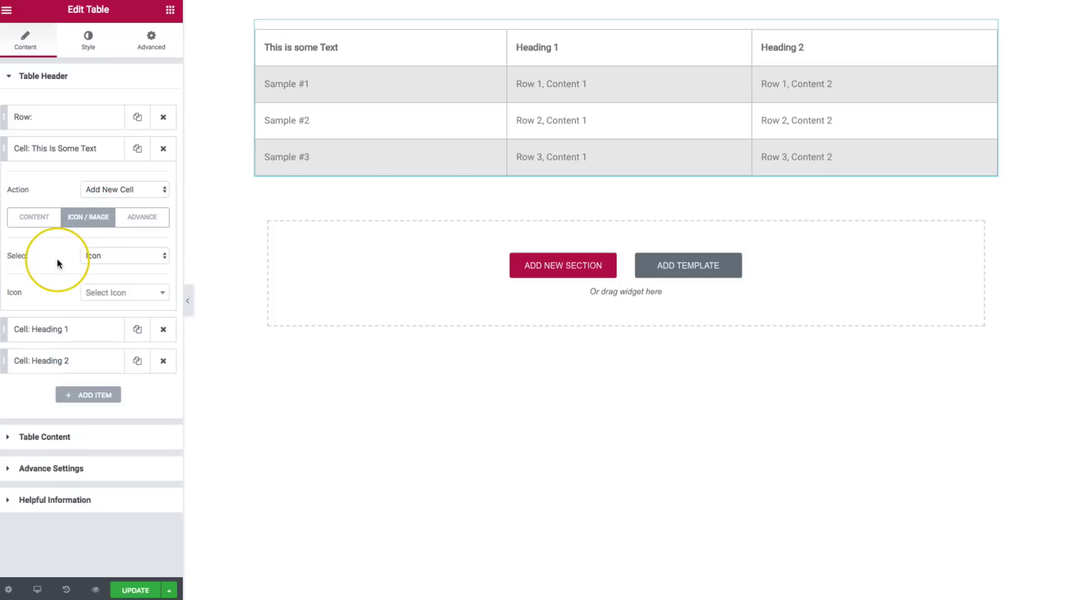
pyautogui.click(100, 295)
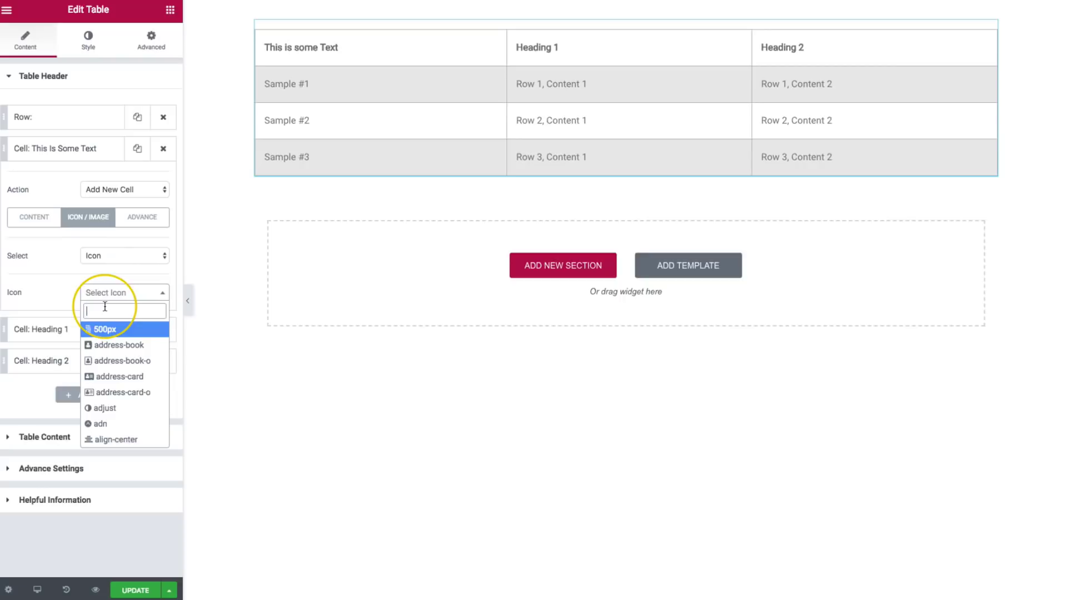
pyautogui.click(113, 424)
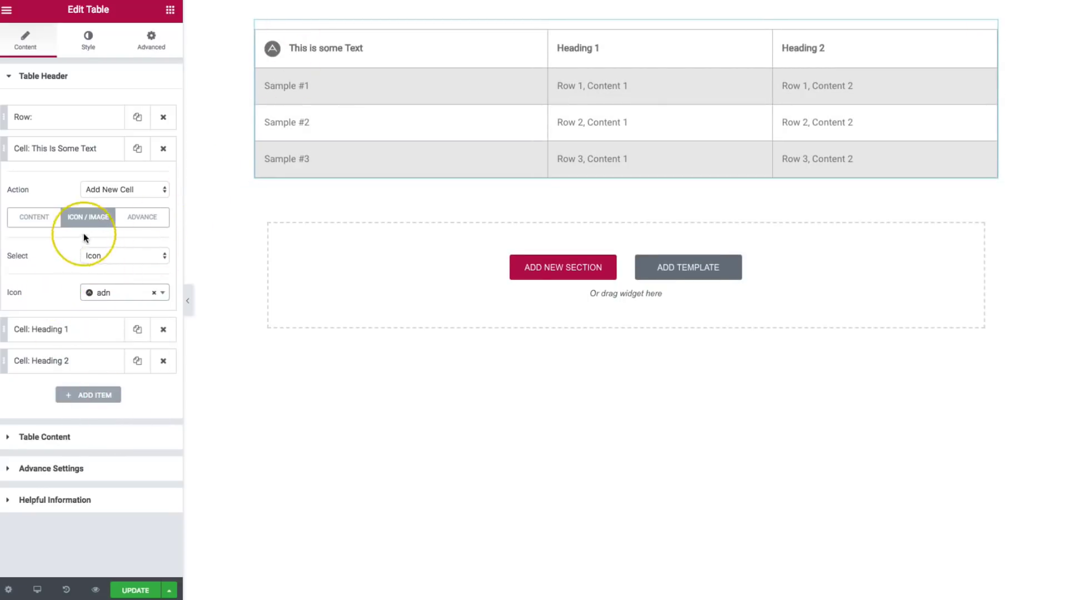
# Set the "This is some Text" header cell's text color to the blue preset #4054b2.
pyautogui.click(142, 217)
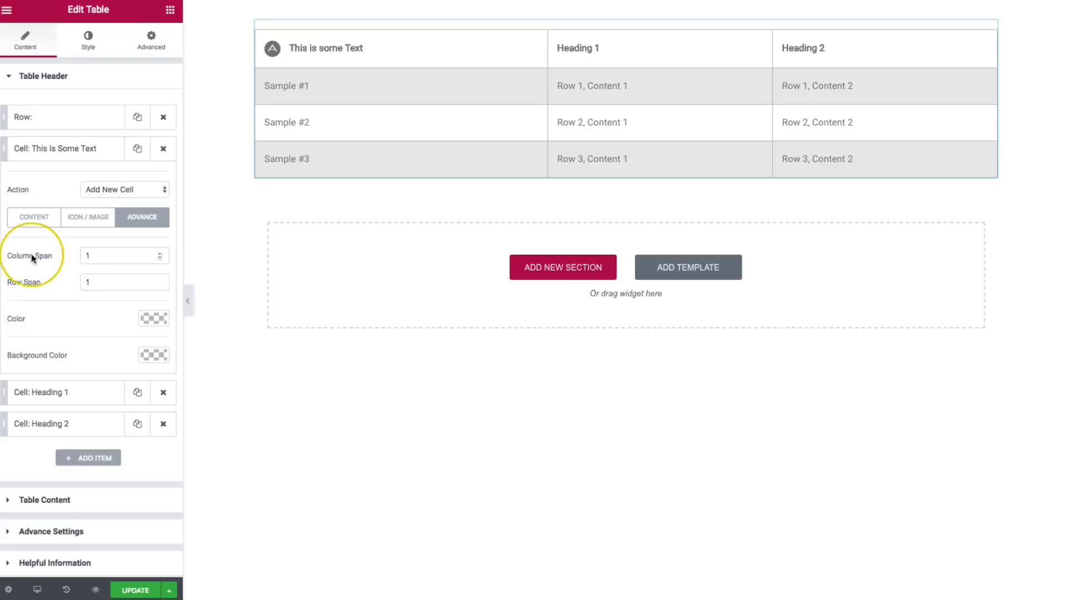
pyautogui.click(153, 319)
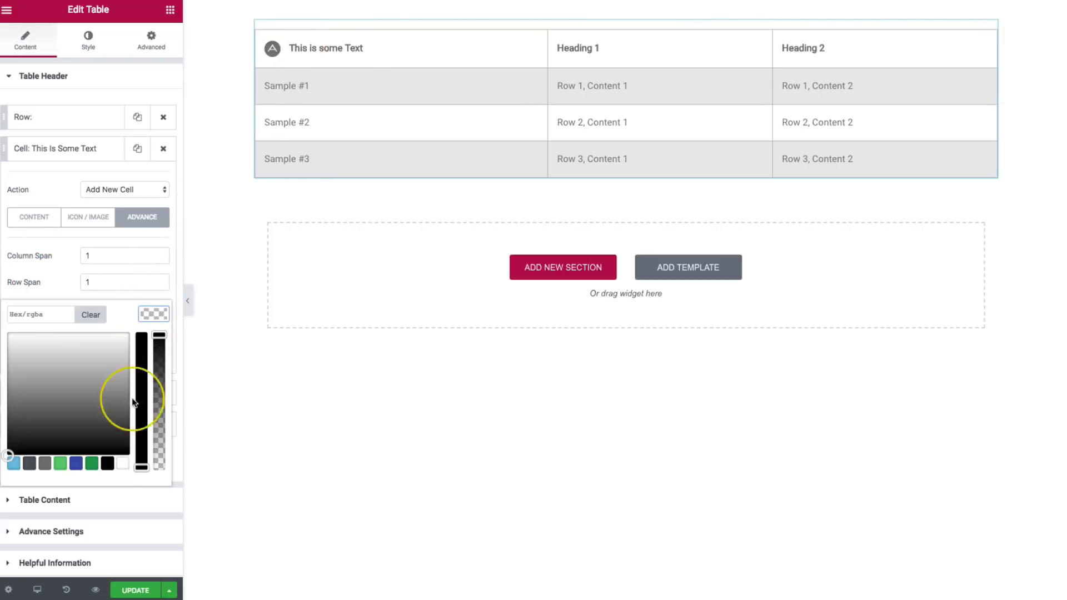
pyautogui.click(77, 464)
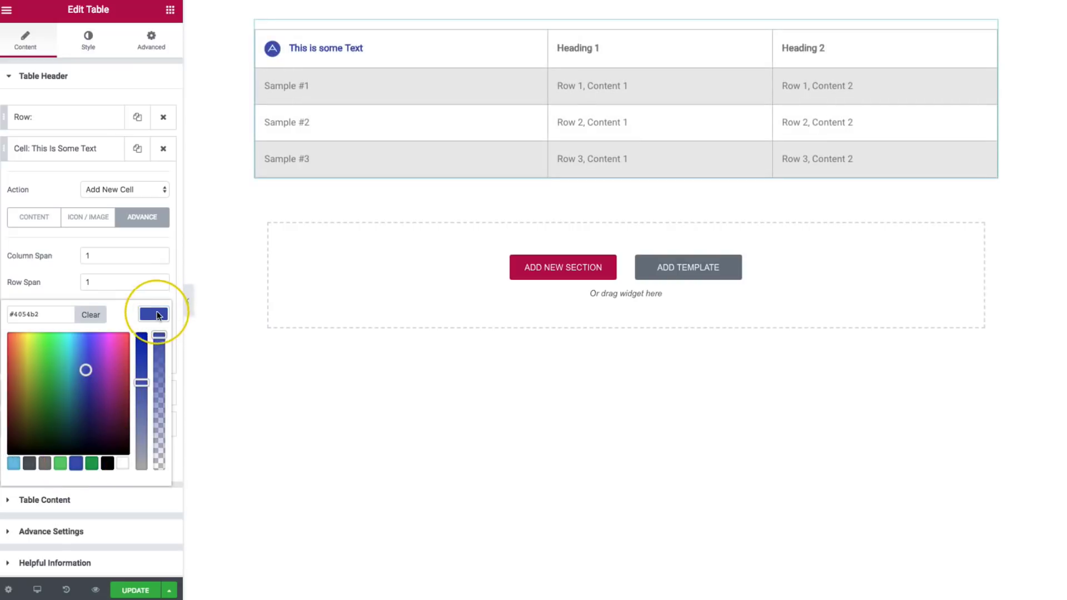
pyautogui.click(154, 315)
# Give the "This is some Text" header cell a gray #7a7a7a background and white #ffffff text.
pyautogui.click(154, 354)
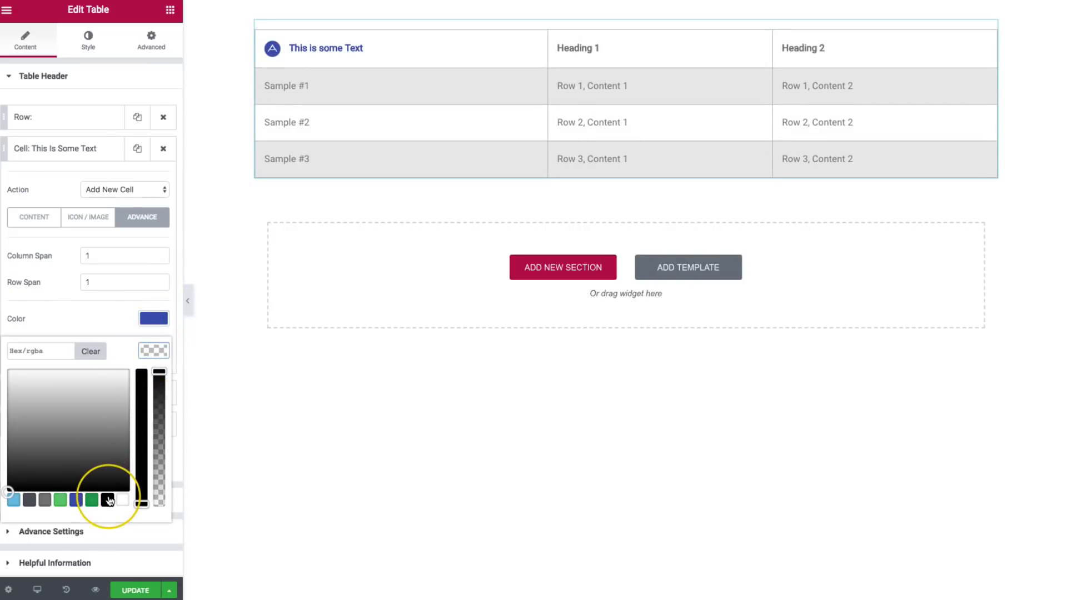
pyautogui.click(44, 500)
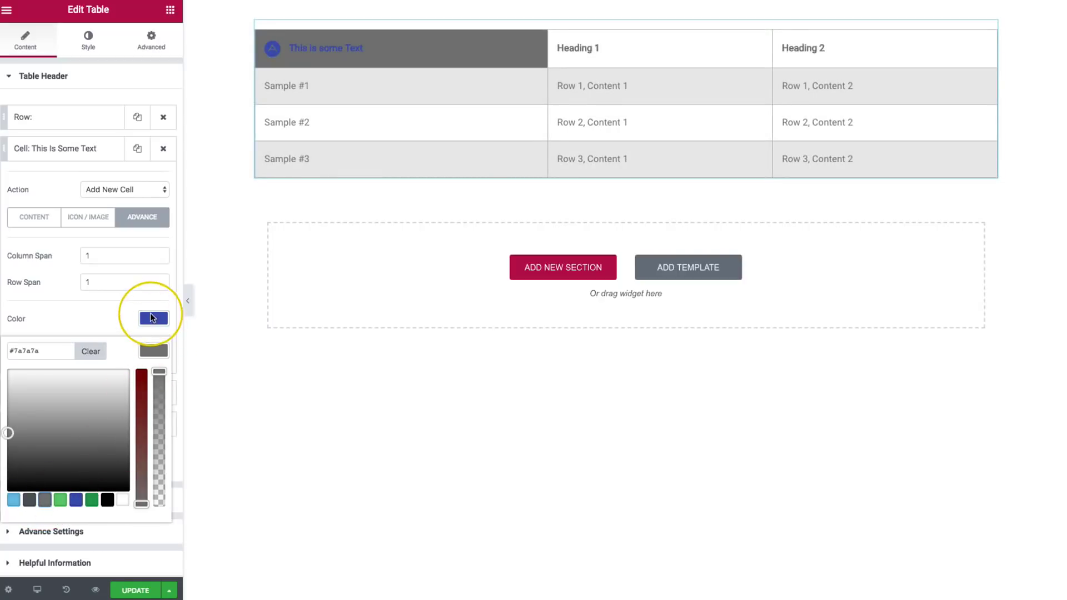
pyautogui.click(151, 315)
pyautogui.click(123, 463)
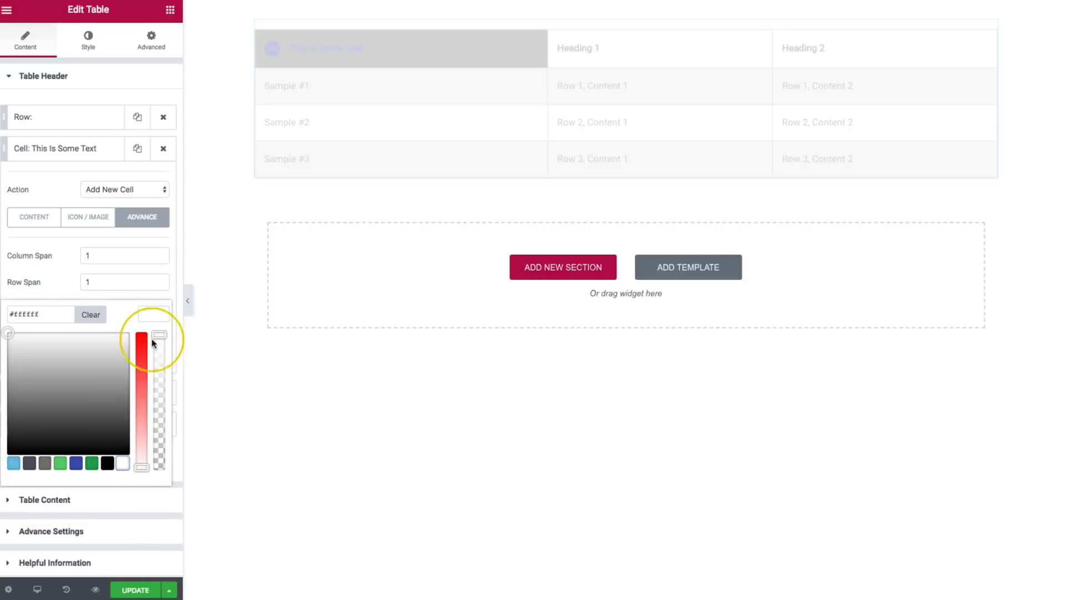
pyautogui.click(149, 316)
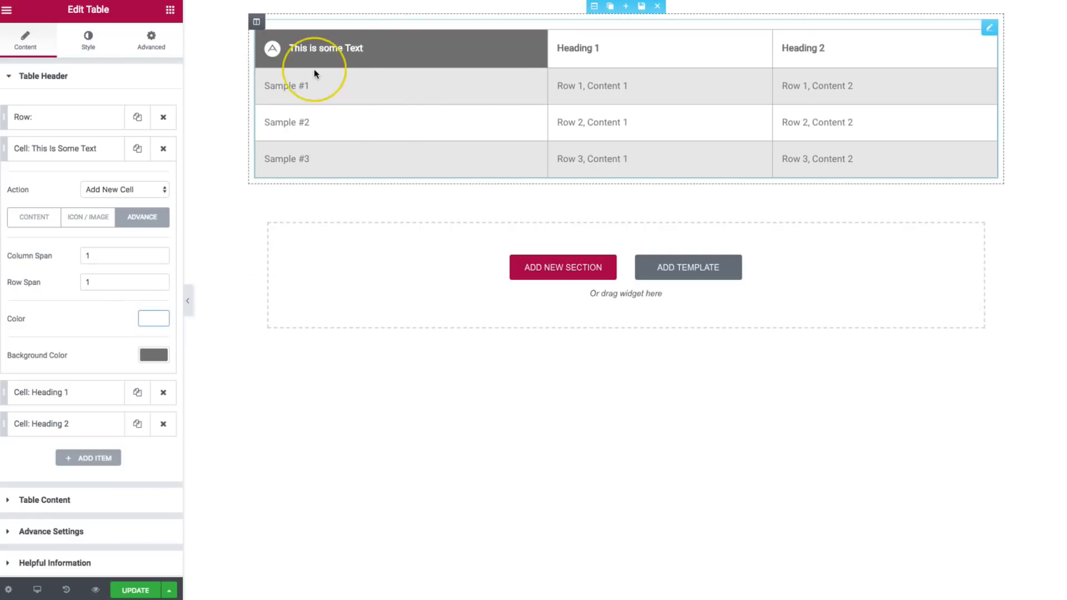
# Replace the Heading 1 and Heading 2 header cells with two duplicates of the "This is some Text" cell.
pyautogui.click(69, 153)
pyautogui.click(66, 179)
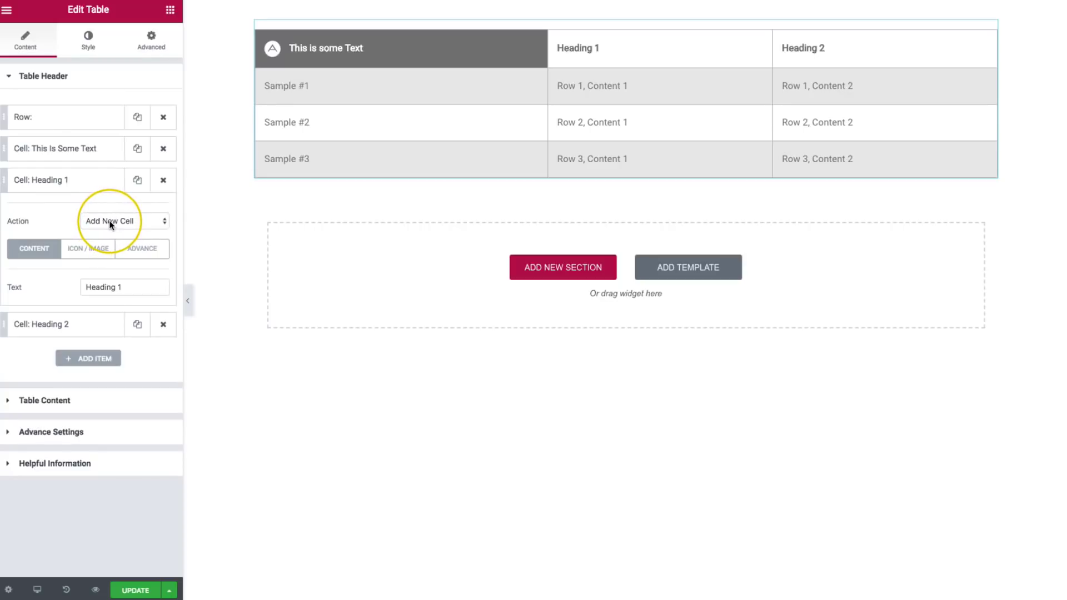
pyautogui.click(162, 182)
pyautogui.click(161, 181)
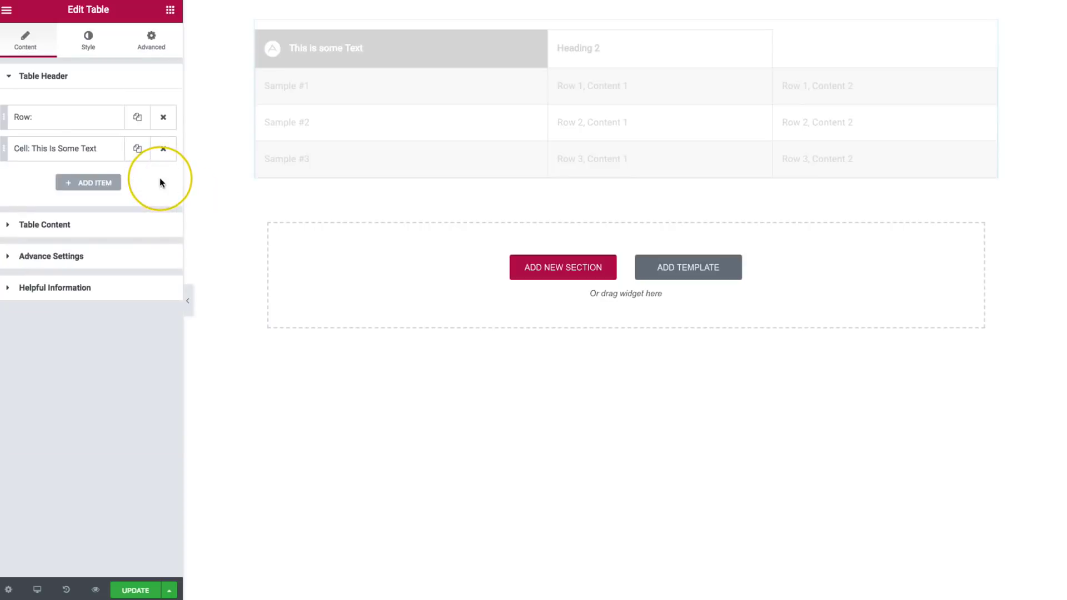
pyautogui.click(138, 149)
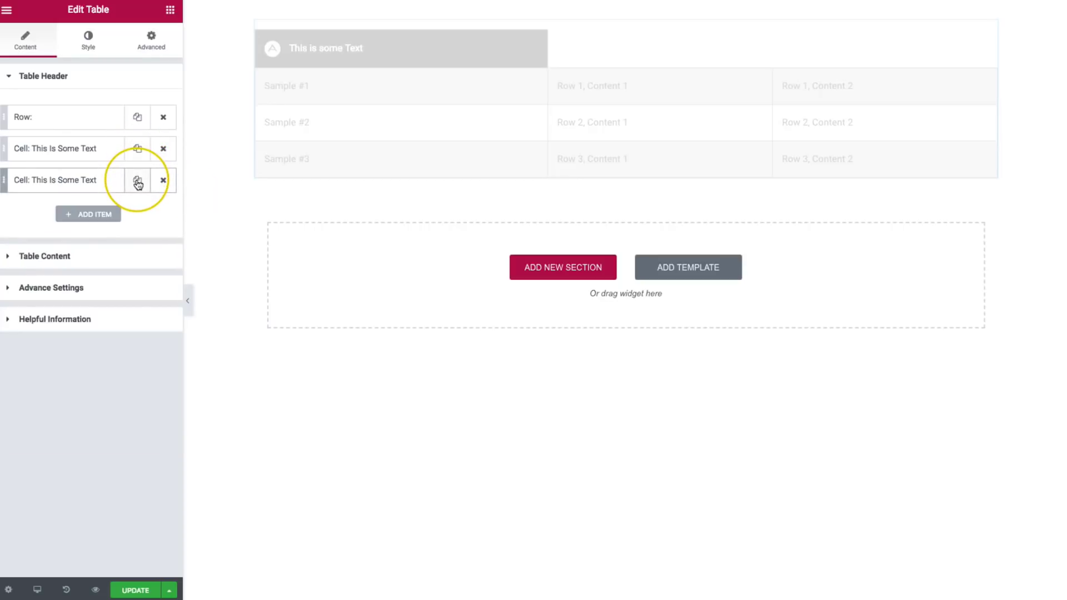
pyautogui.click(137, 181)
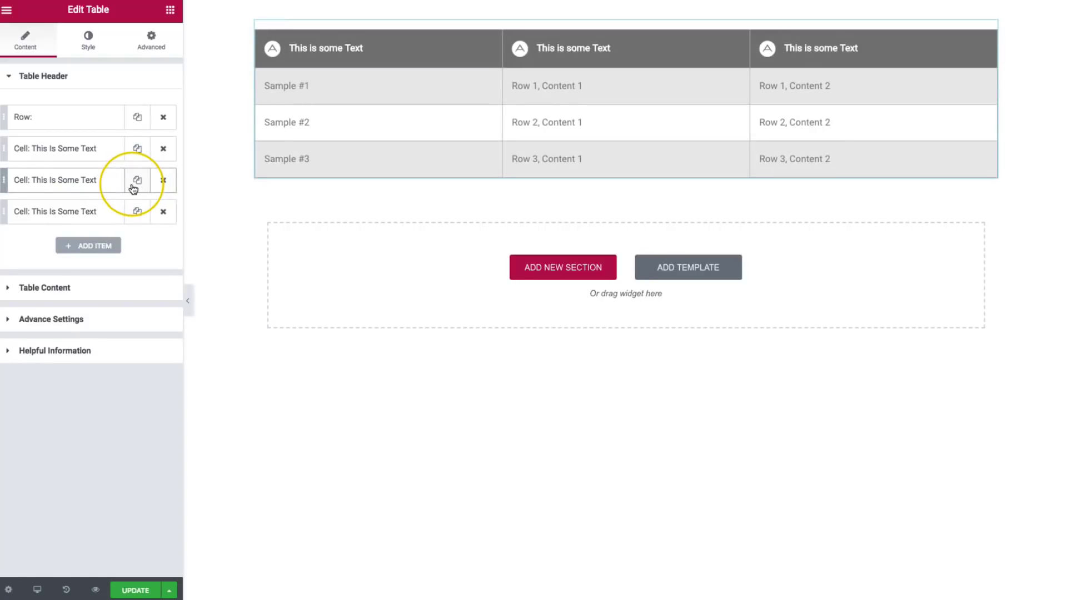
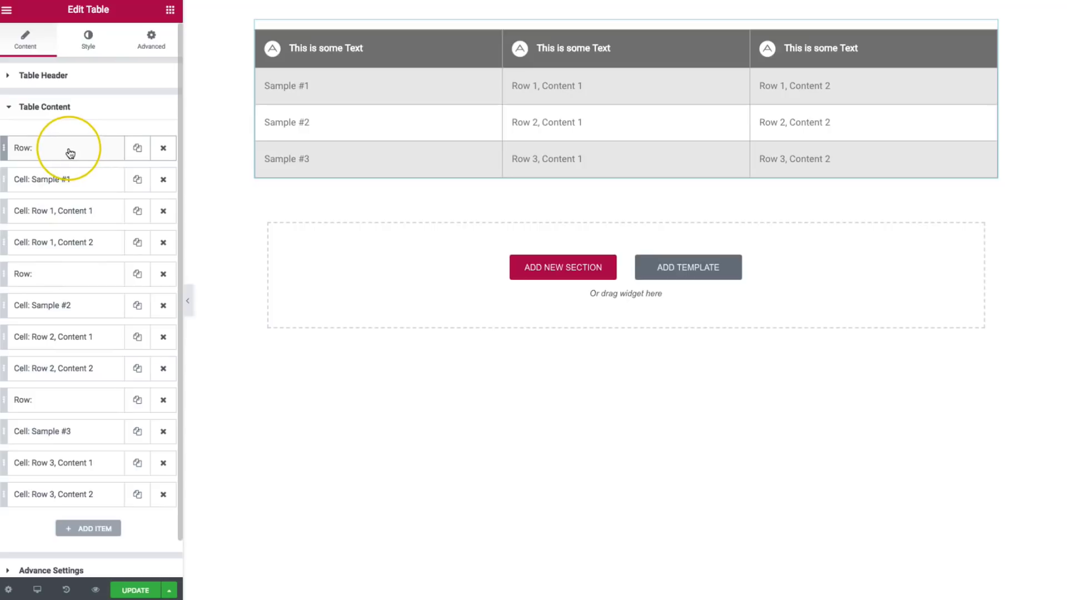
# Convert the Sample #1 content cell into a table heading.
pyautogui.click(66, 181)
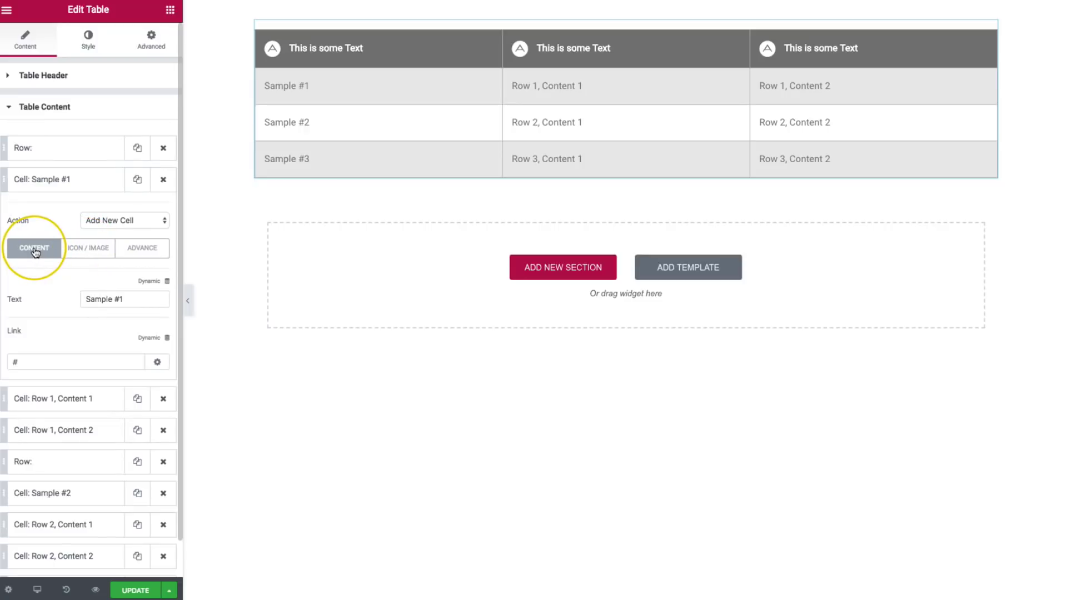
pyautogui.click(85, 248)
pyautogui.click(142, 249)
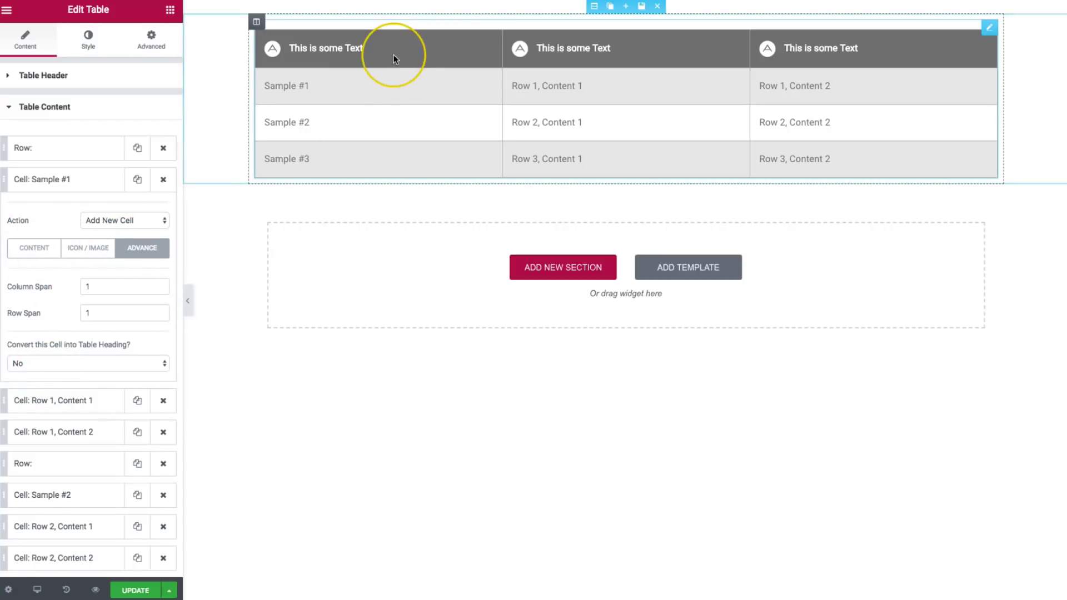
pyautogui.click(49, 364)
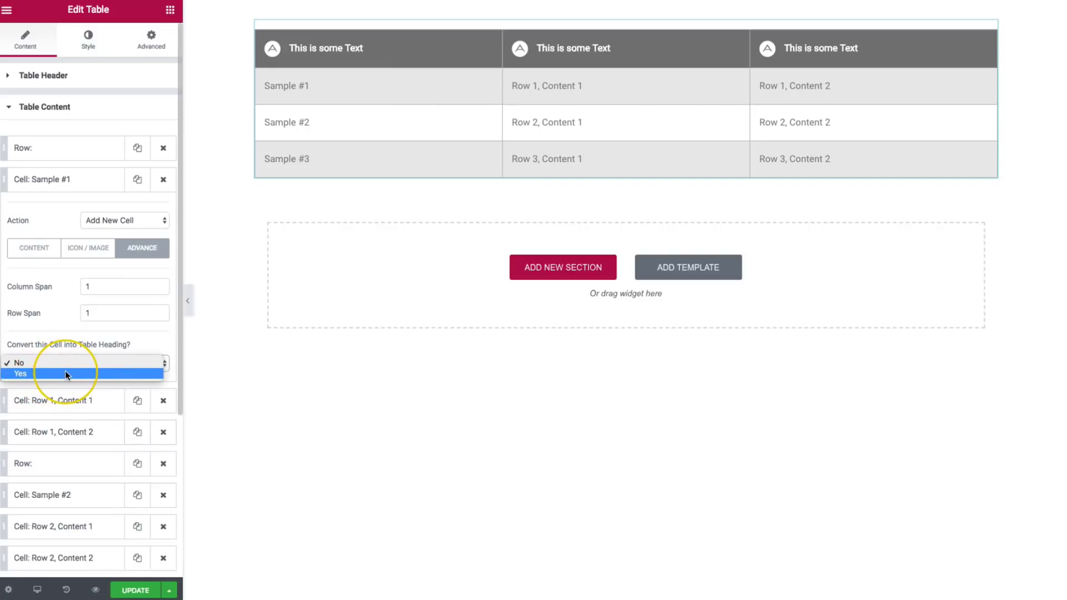
pyautogui.click(65, 374)
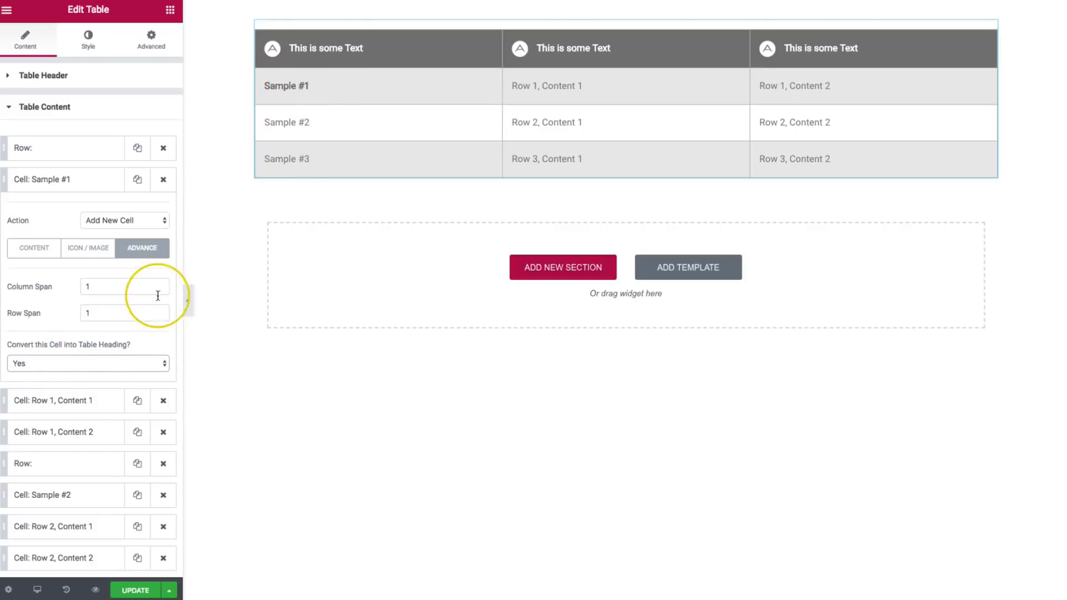
# Set the Sample #1 cell's table heading conversion back to No and close the cell's settings.
pyautogui.click(78, 364)
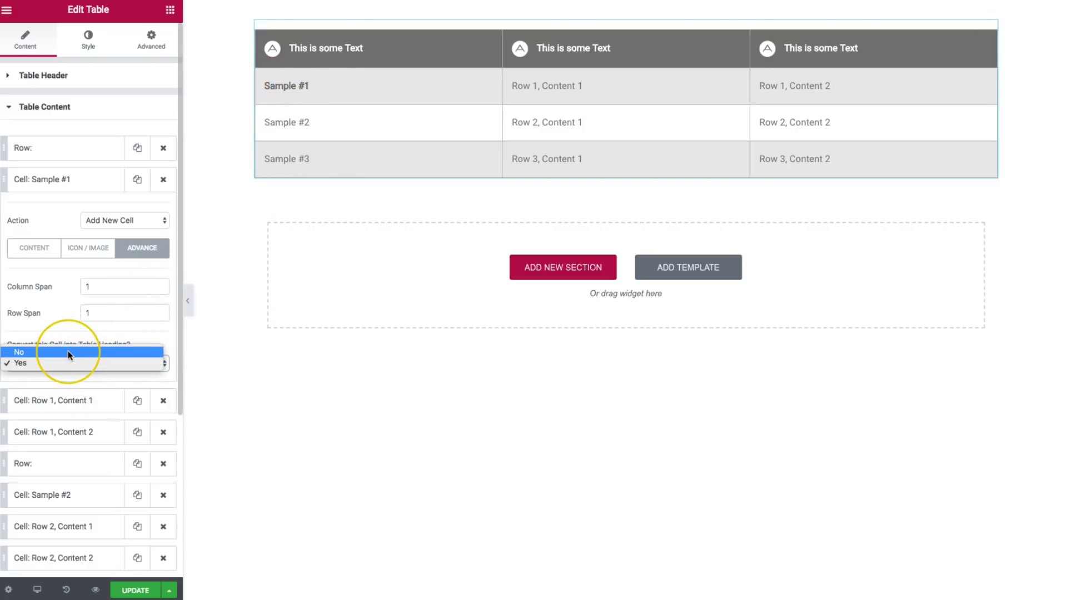
pyautogui.click(68, 352)
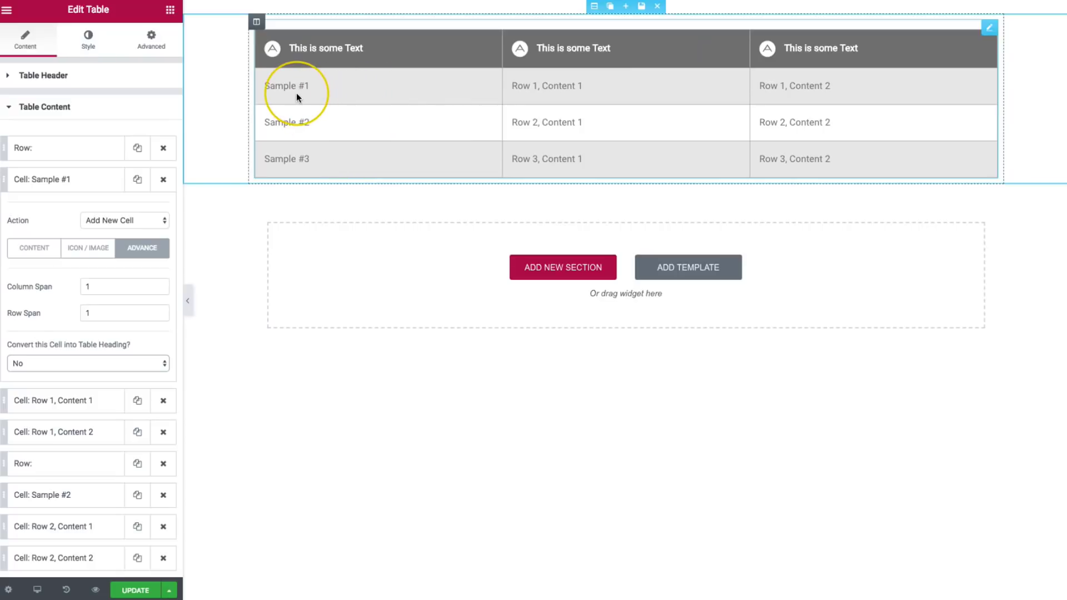
pyautogui.click(81, 183)
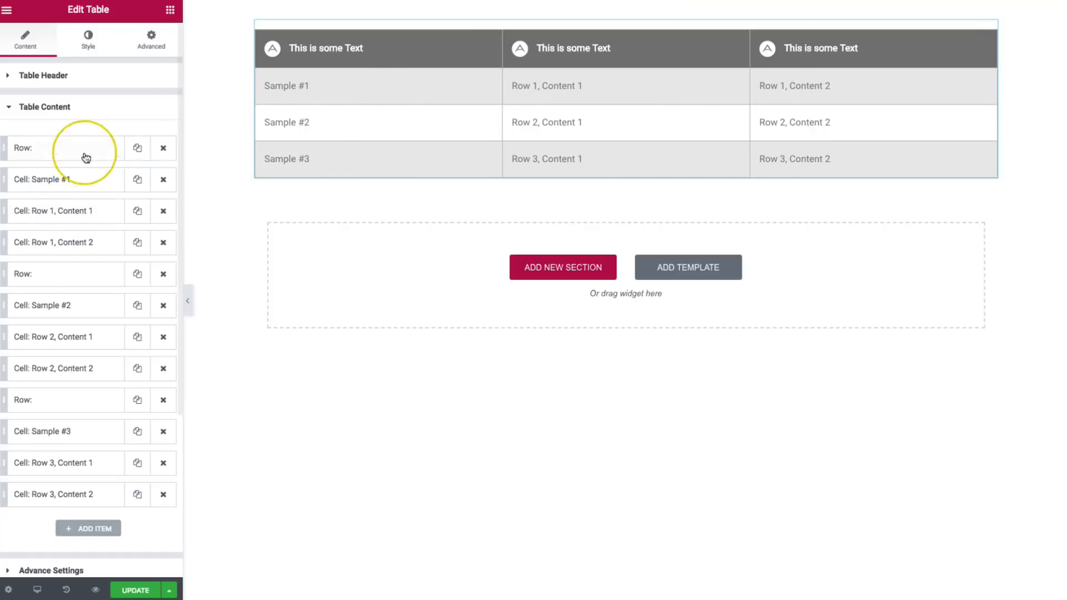
# Turn on the Sortable Table option in the table's advance settings.
pyautogui.scroll(-1, 69, 253)
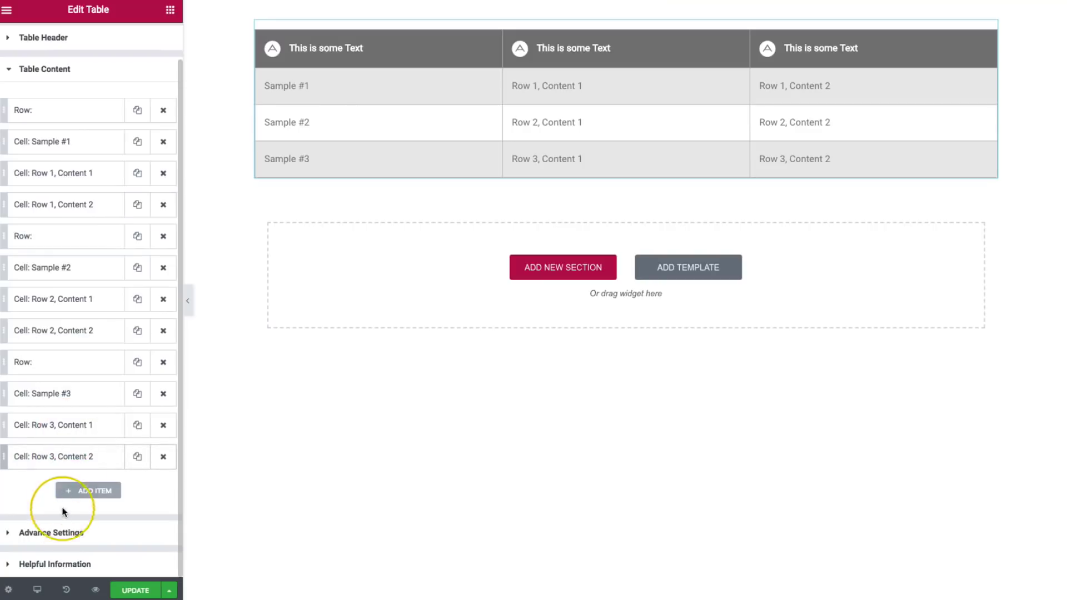
pyautogui.click(60, 535)
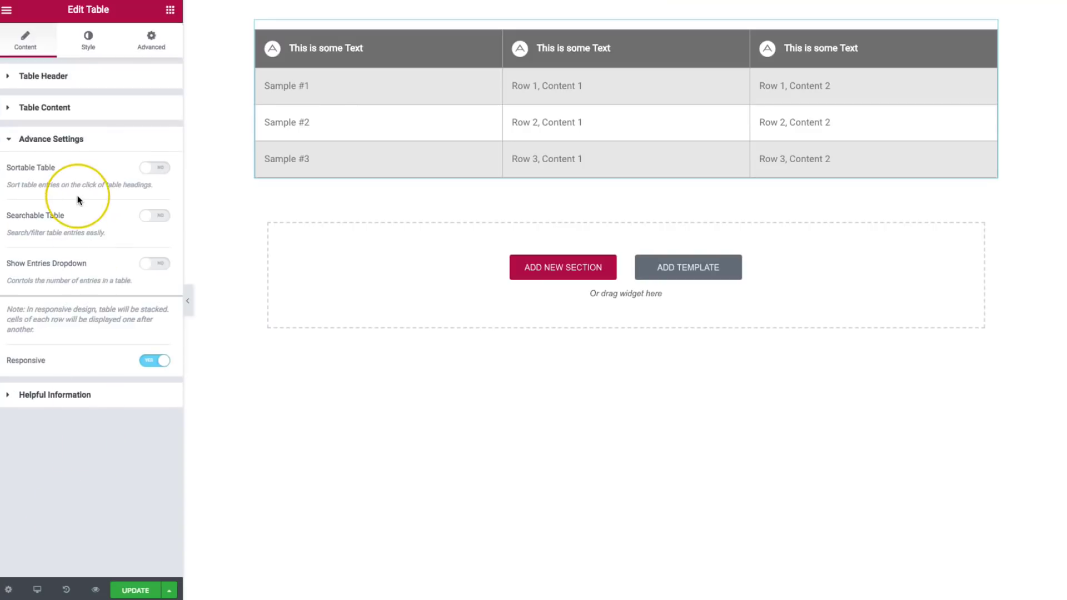
pyautogui.click(160, 170)
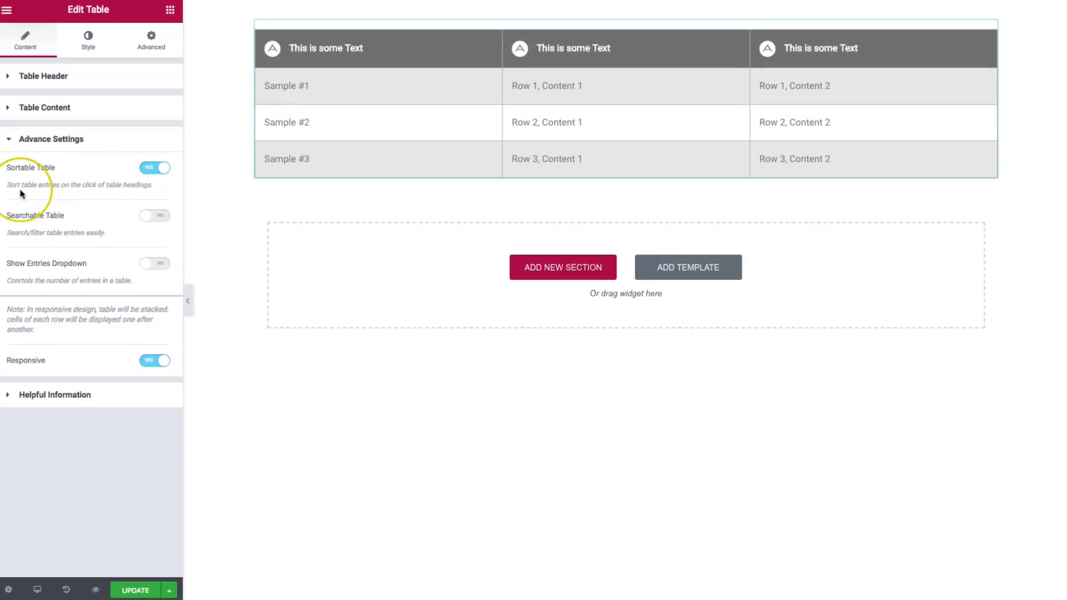
pyautogui.moveTo(10, 185); pyautogui.dragTo(150, 185)
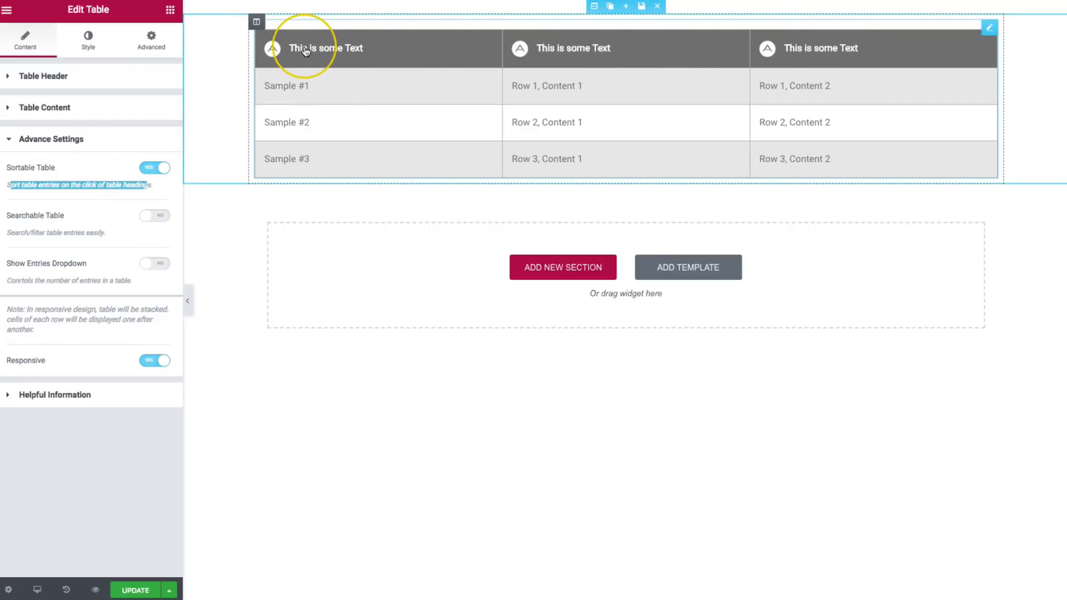
# Test sorting the table entries by the second and first column headings.
pyautogui.click(592, 48)
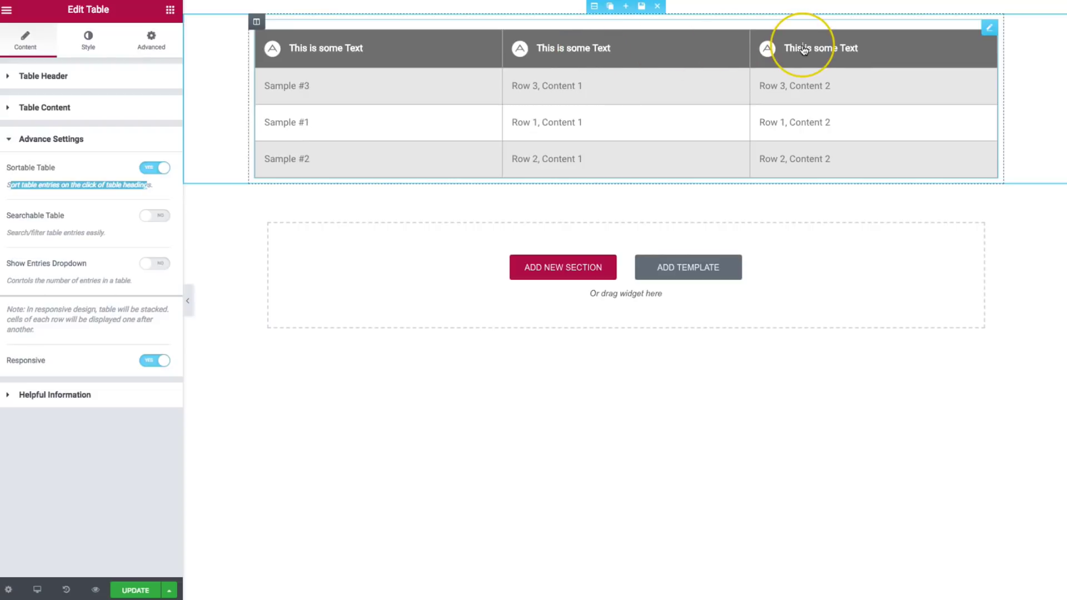
pyautogui.click(577, 50)
pyautogui.click(326, 46)
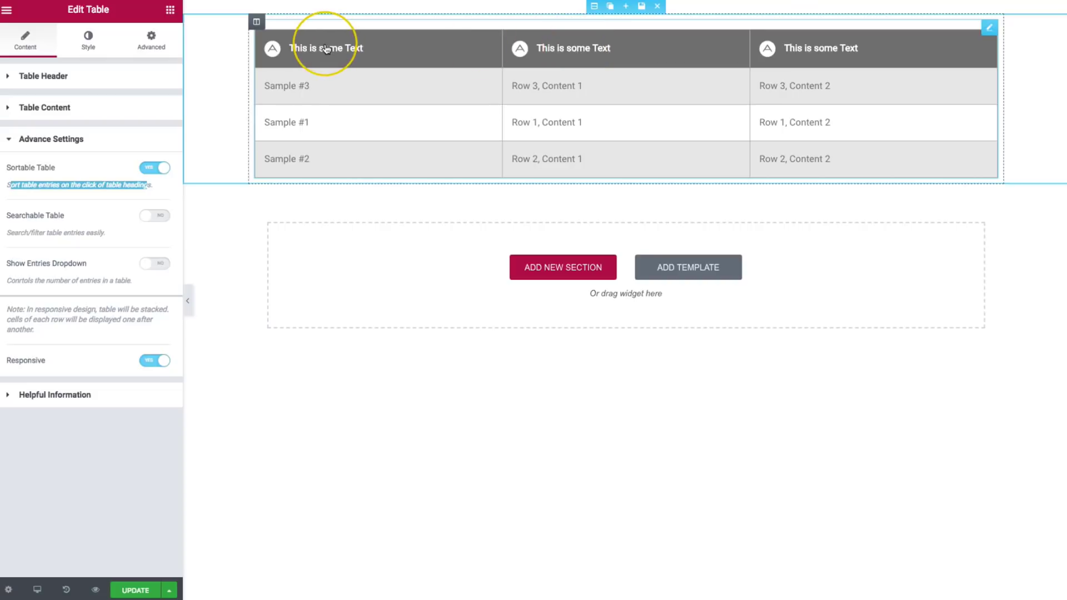
# Turn on the Searchable Table option, test the table search with "sample #1" and clear the search.
pyautogui.click(63, 217)
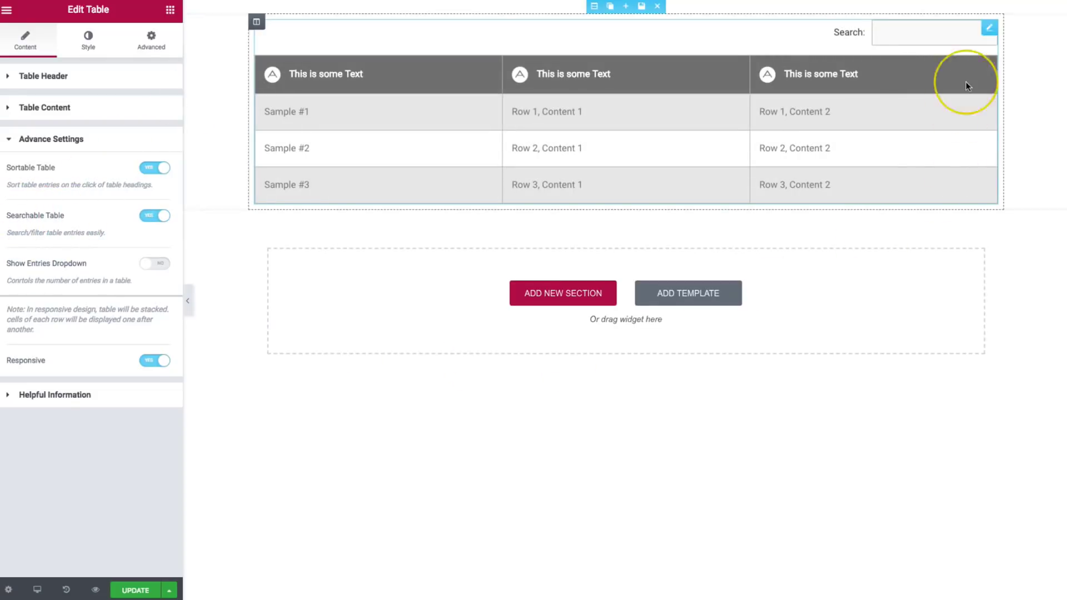
pyautogui.click(936, 33)
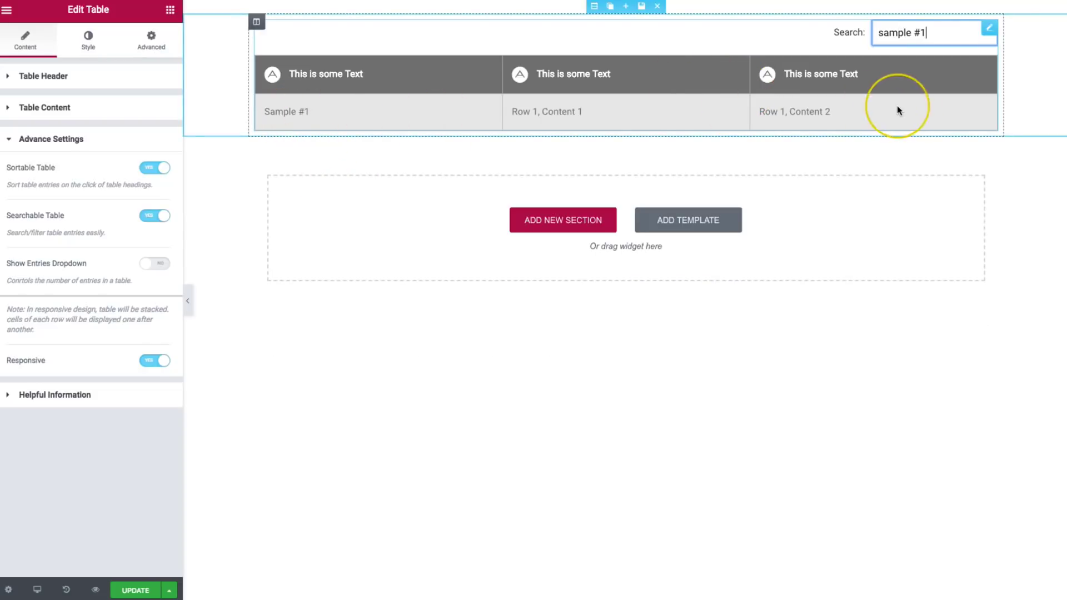
pyautogui.hotkey('ctrl', 'a')
pyautogui.press('BackSpace')
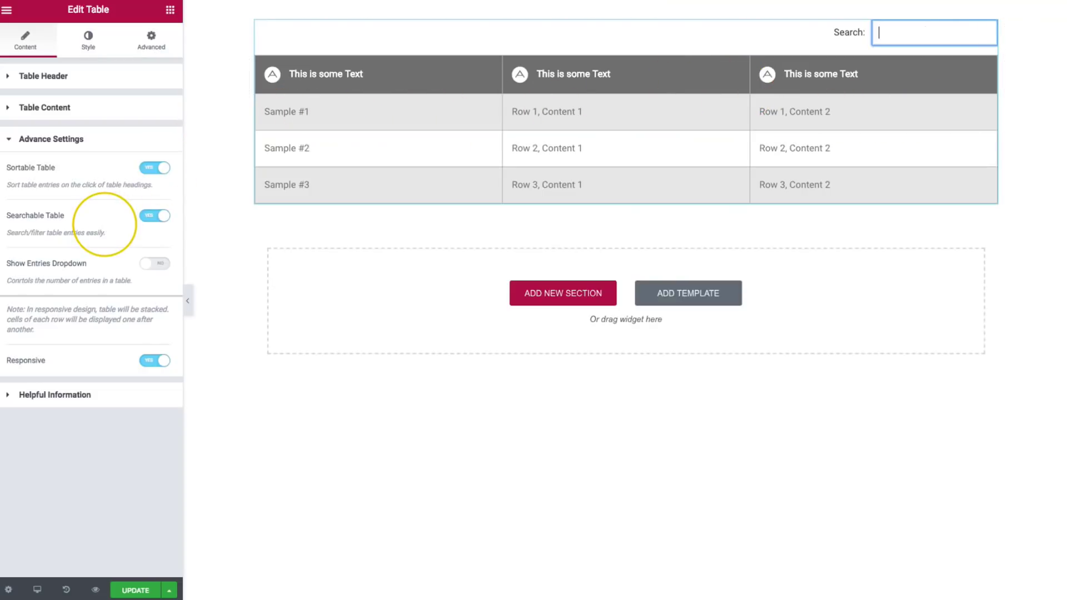
# Turn on the Show Entries Dropdown option and test it with 2, 1 and All entries.
pyautogui.click(131, 280)
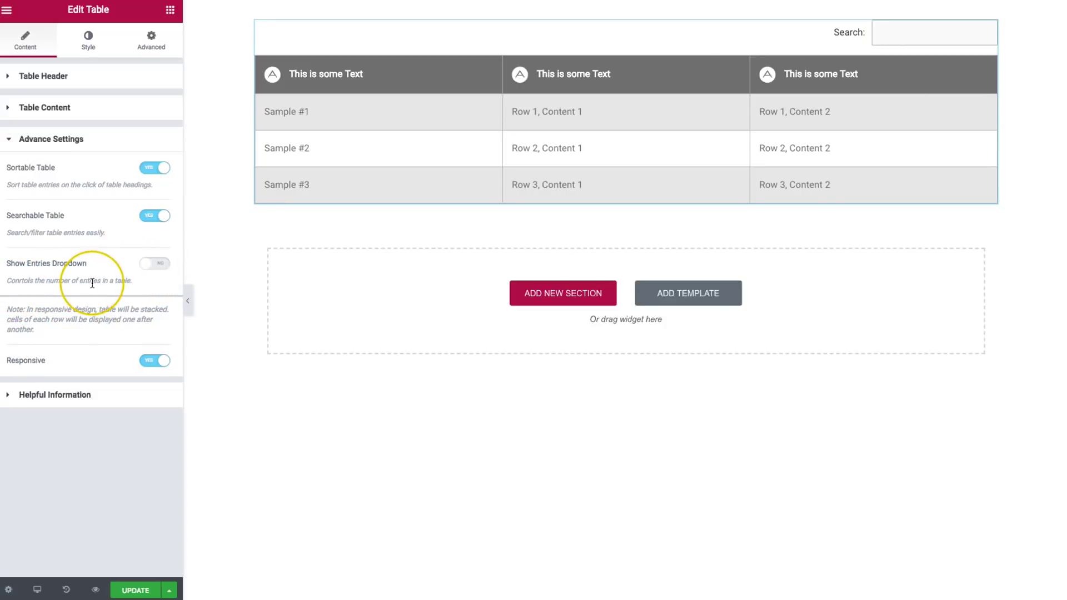
pyautogui.click(155, 264)
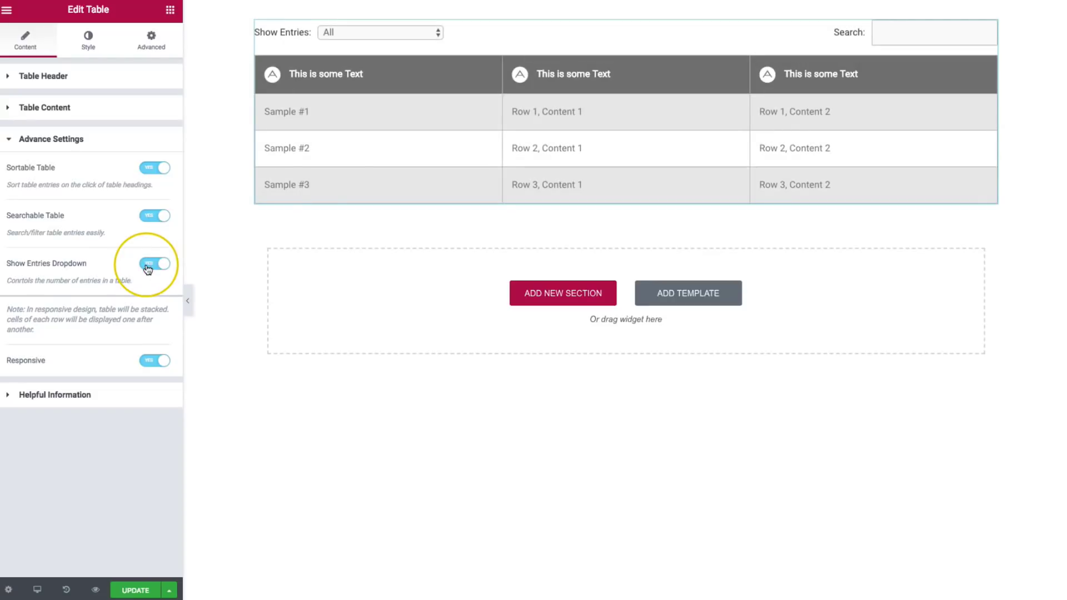
pyautogui.click(338, 33)
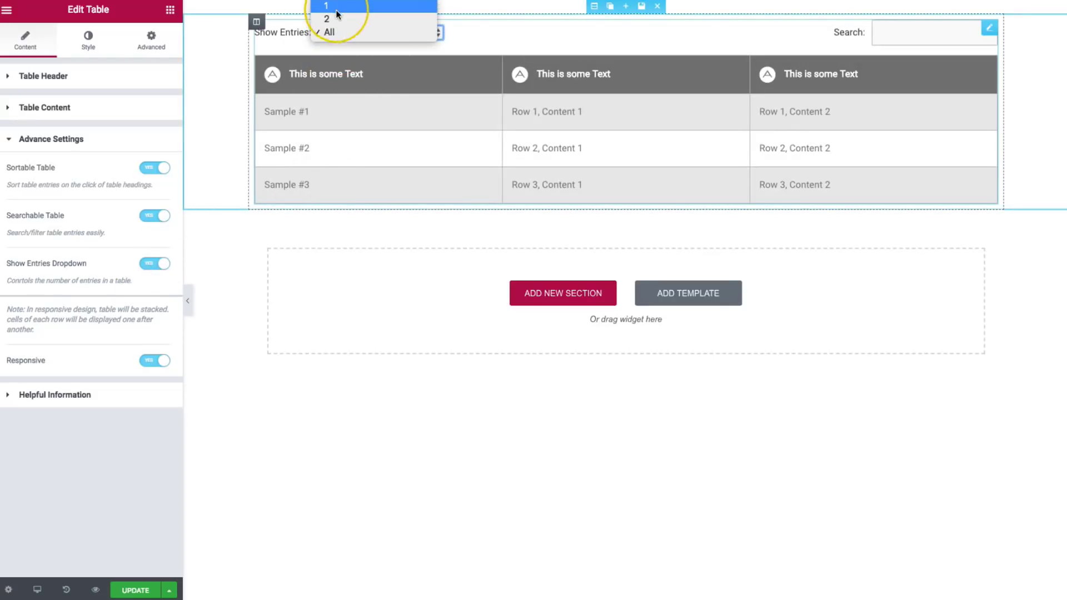
pyautogui.click(336, 19)
pyautogui.click(334, 33)
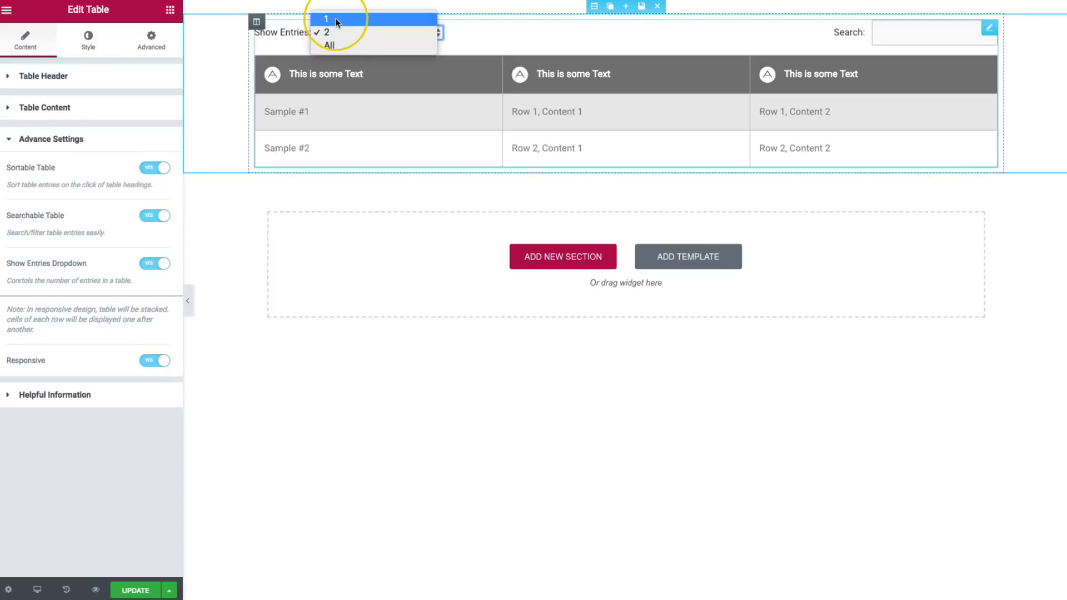
pyautogui.click(335, 19)
pyautogui.click(352, 33)
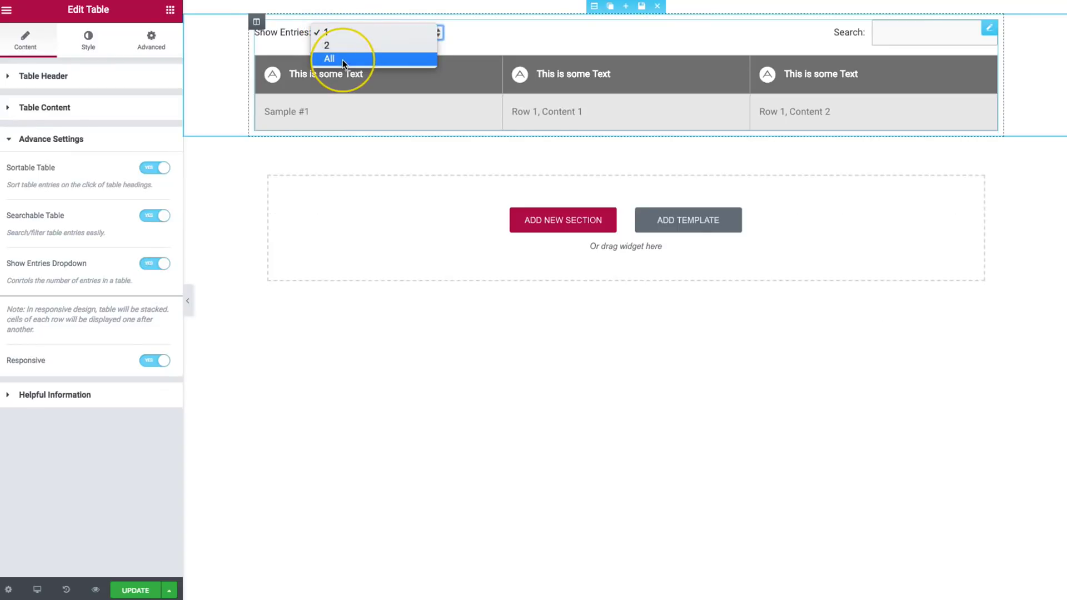
pyautogui.click(339, 60)
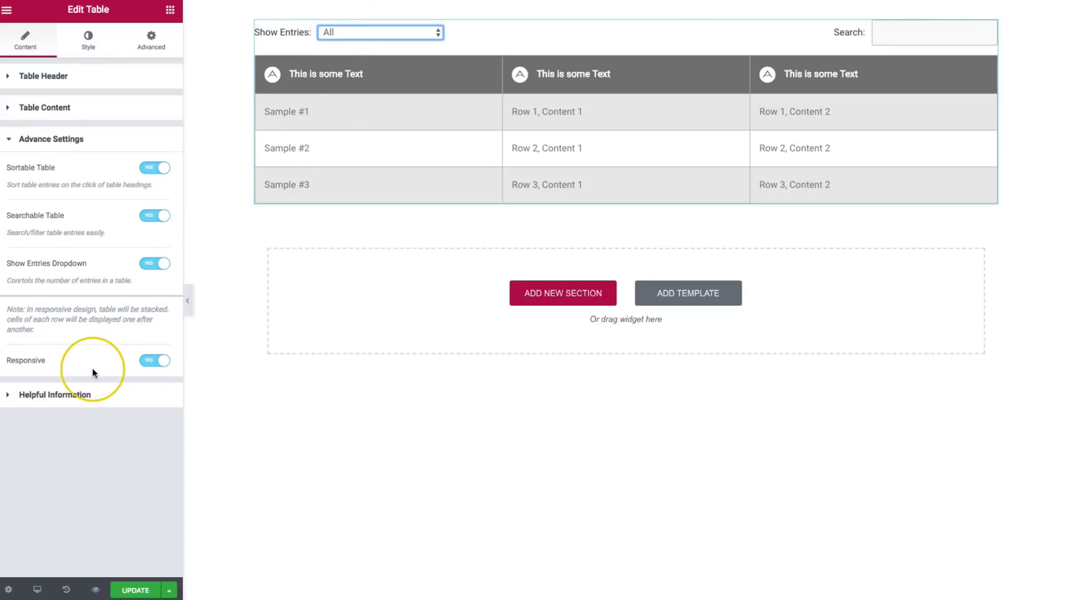
# Turn off the table's Responsive option and preview the page in the Mobile view.
pyautogui.click(154, 362)
pyautogui.click(37, 590)
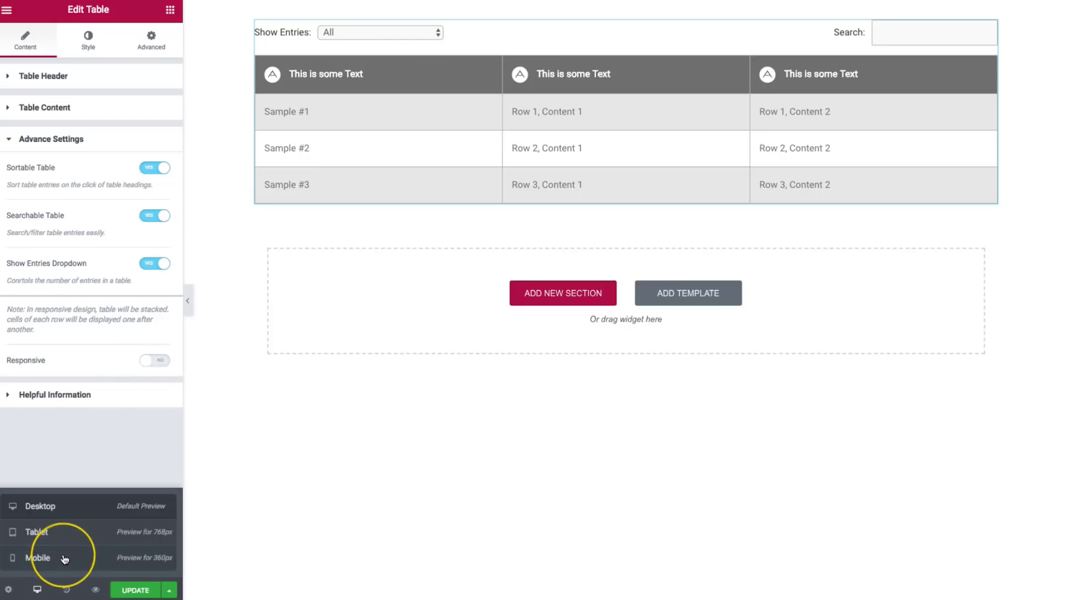
pyautogui.click(65, 559)
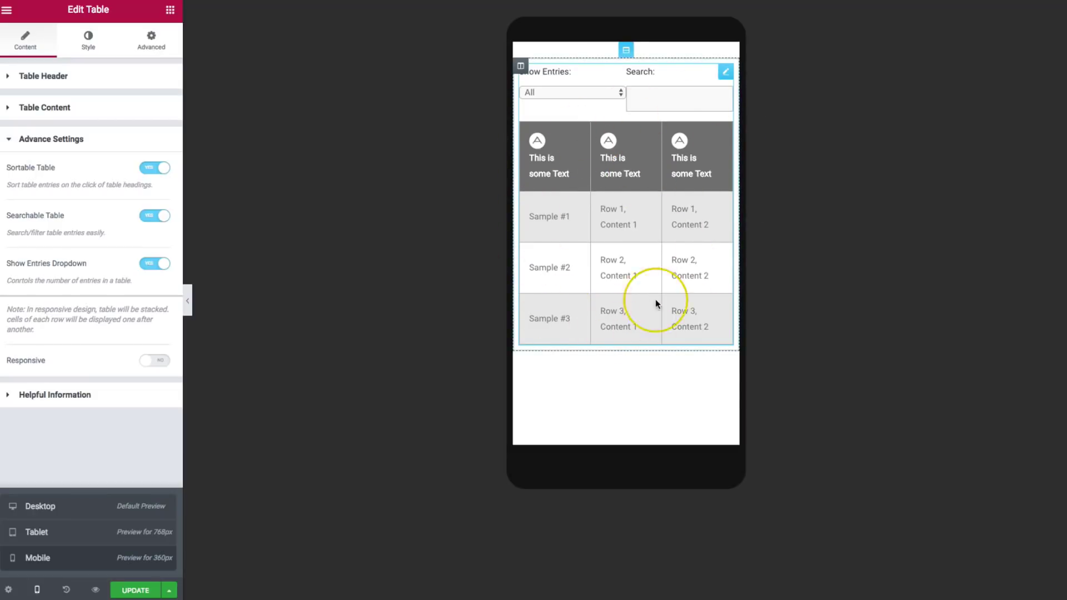
# Turn the Responsive option back on, examining the table's mobile layout before returning to the Desktop preview.
pyautogui.click(156, 362)
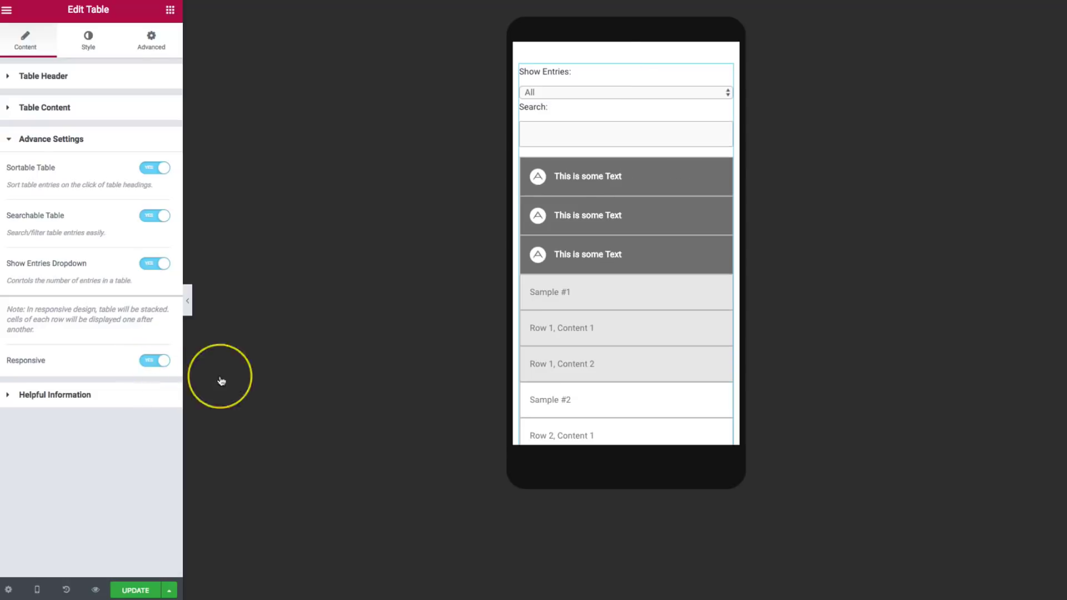
pyautogui.scroll(-1, 629, 200)
pyautogui.scroll(-3, 623, 201)
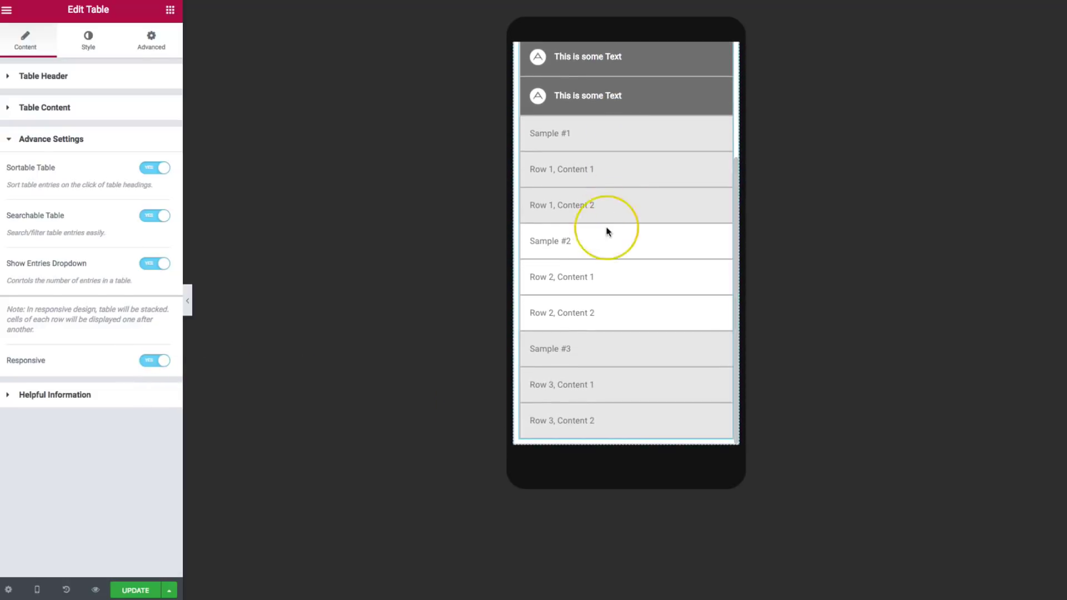
pyautogui.scroll(4, 574, 223)
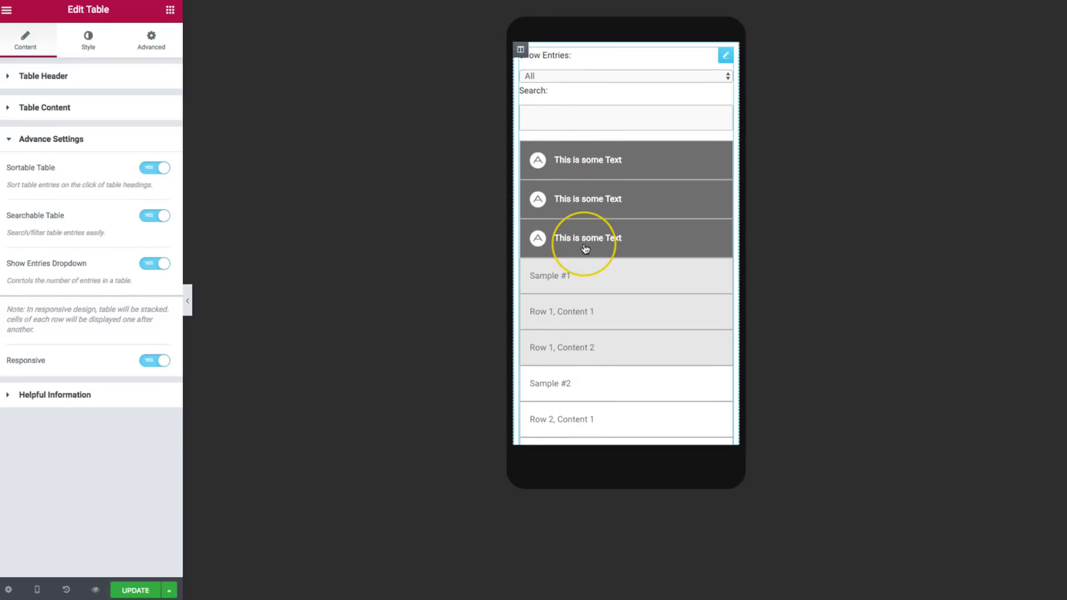
pyautogui.scroll(-3, 585, 244)
pyautogui.scroll(-1, 553, 236)
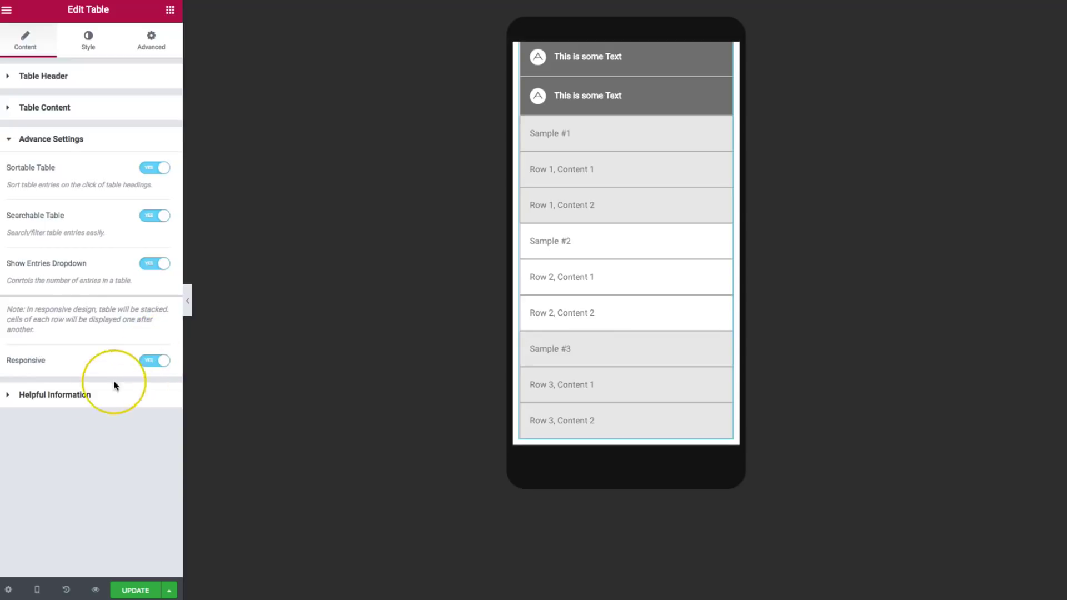
pyautogui.click(36, 589)
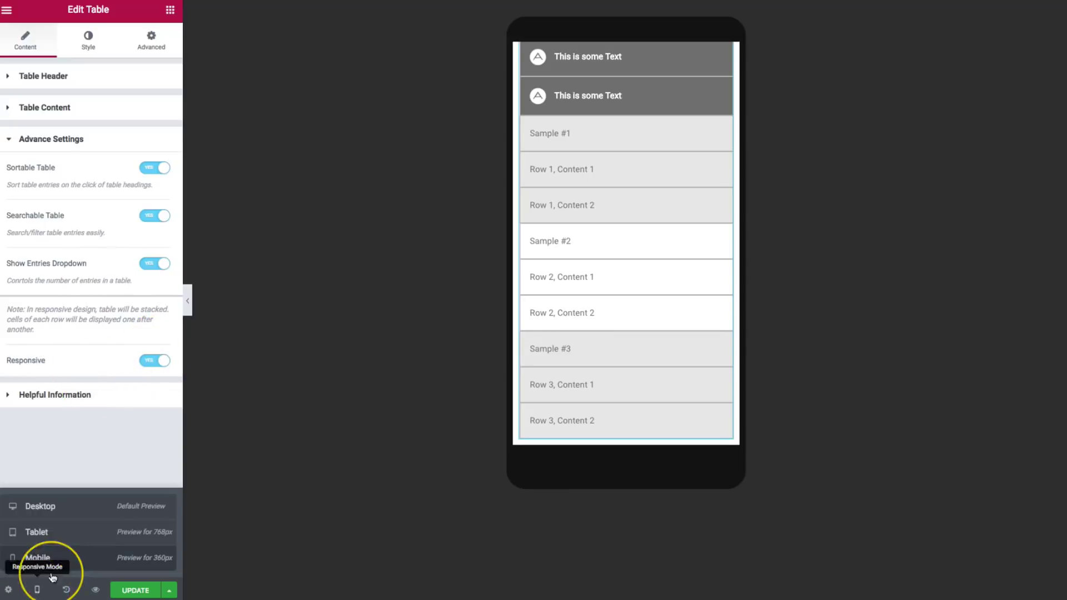
pyautogui.click(69, 512)
# Set the table header's typography transform to Uppercase.
pyautogui.click(95, 47)
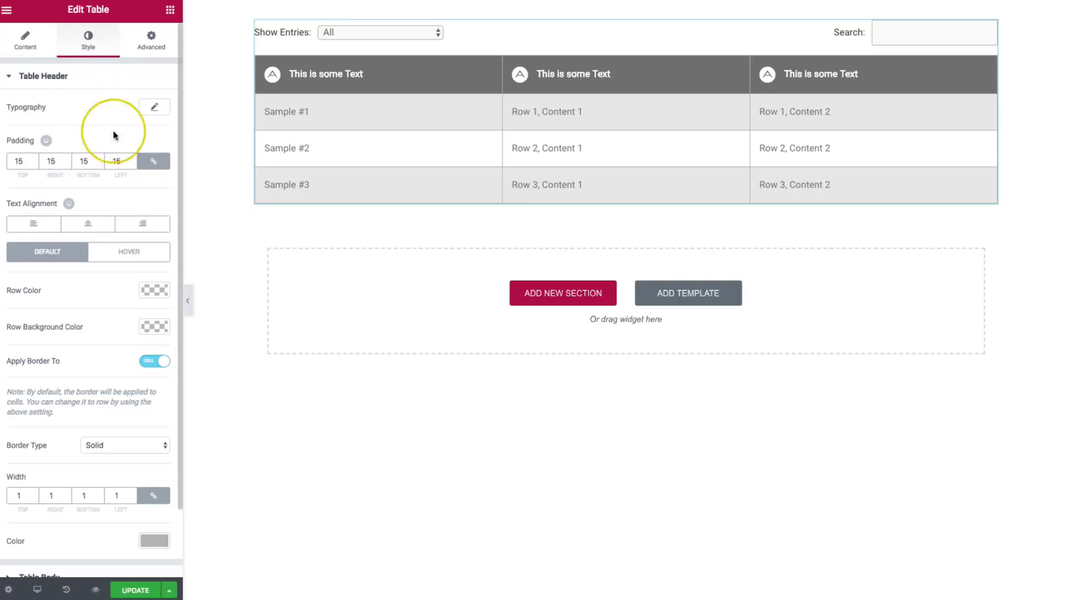
pyautogui.click(152, 111)
pyautogui.click(97, 238)
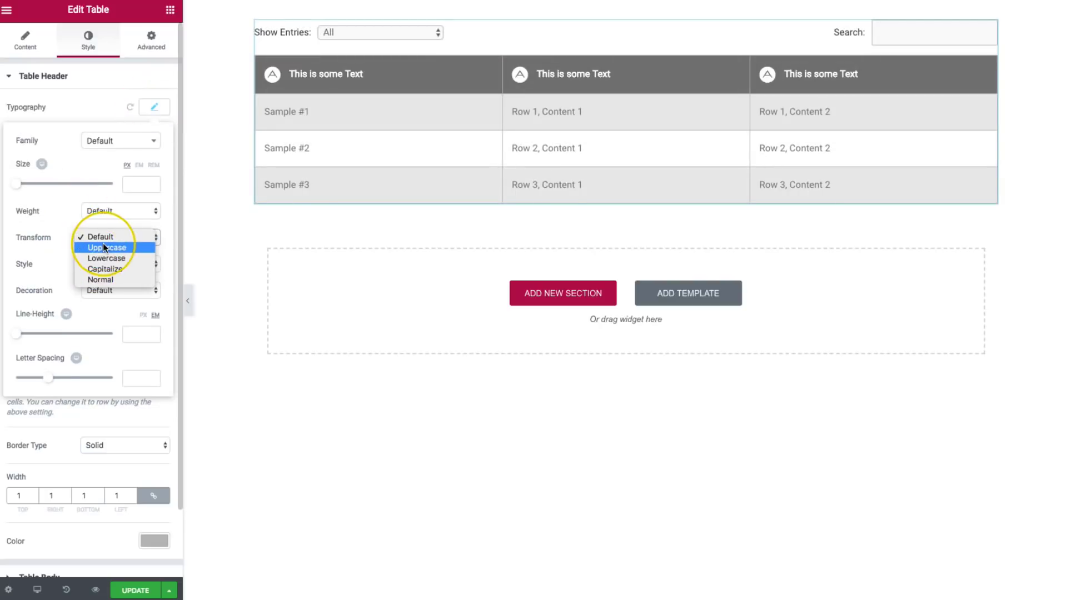
pyautogui.click(104, 248)
pyautogui.click(153, 108)
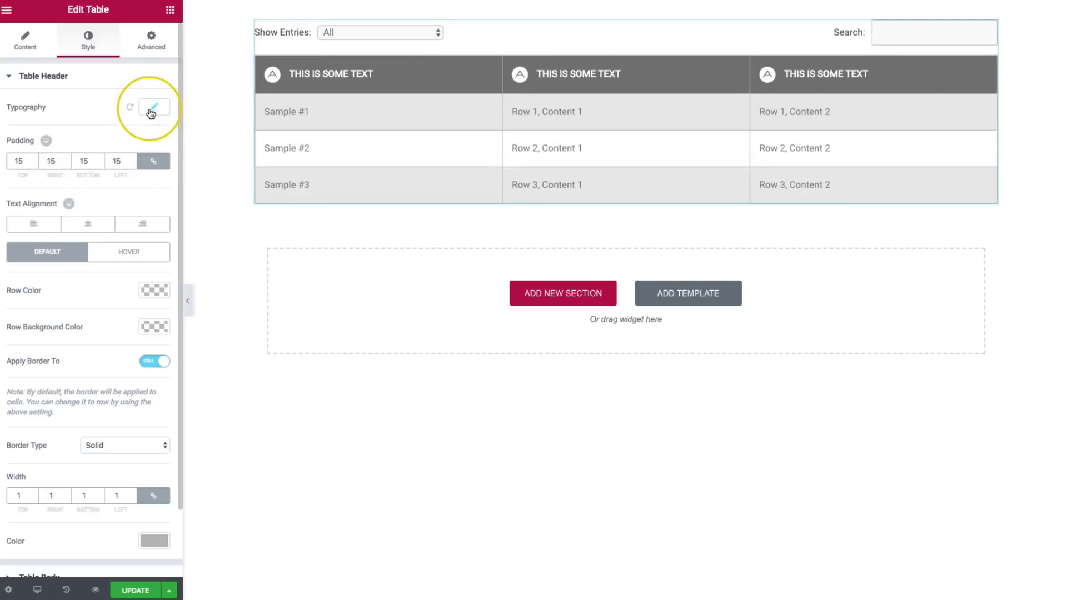
# Try center and right alignment on the table header text, and set it to left.
pyautogui.click(88, 224)
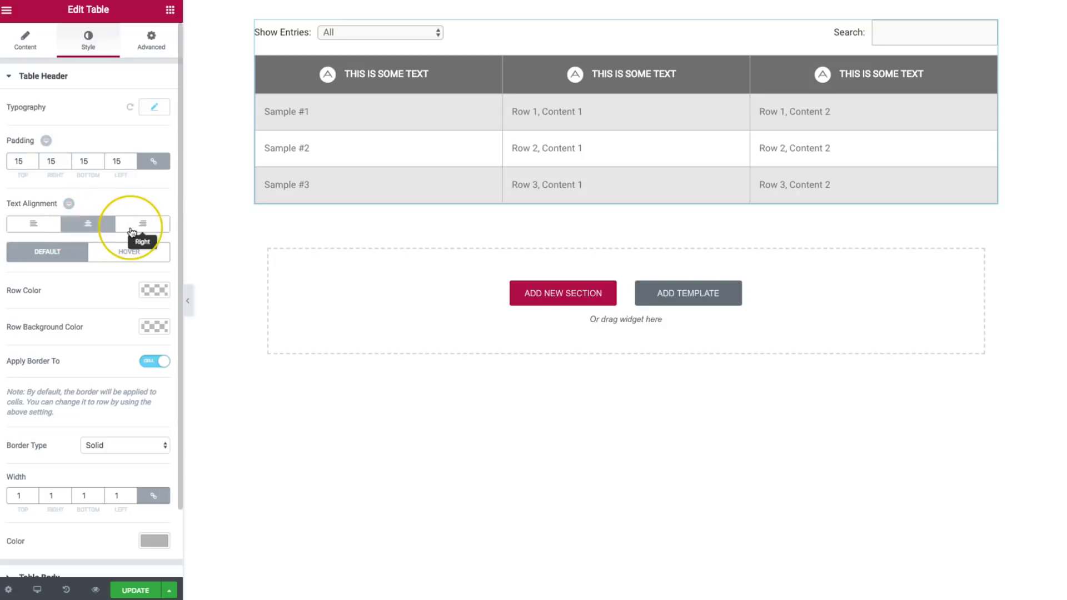
pyautogui.click(142, 223)
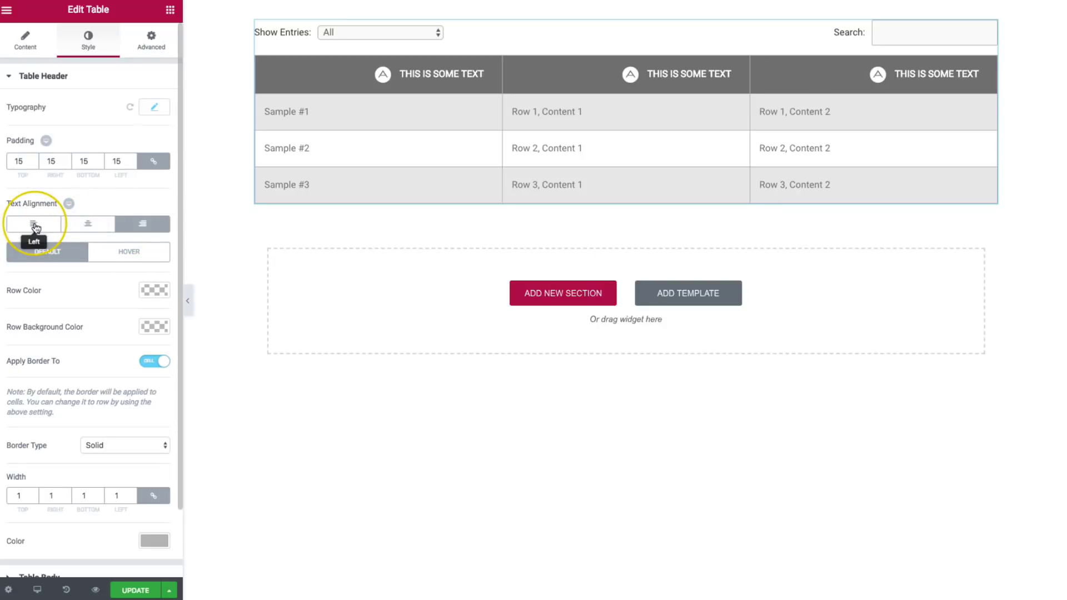
pyautogui.click(32, 226)
pyautogui.scroll(-3, 100, 268)
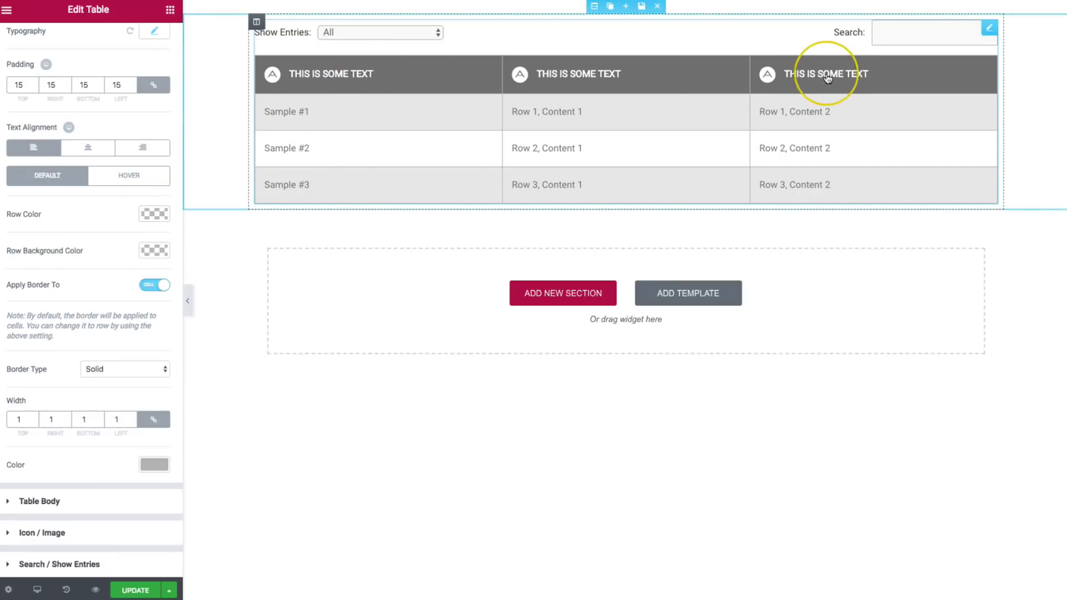
# Set the table header's default row background color to black (#000000).
pyautogui.click(155, 250)
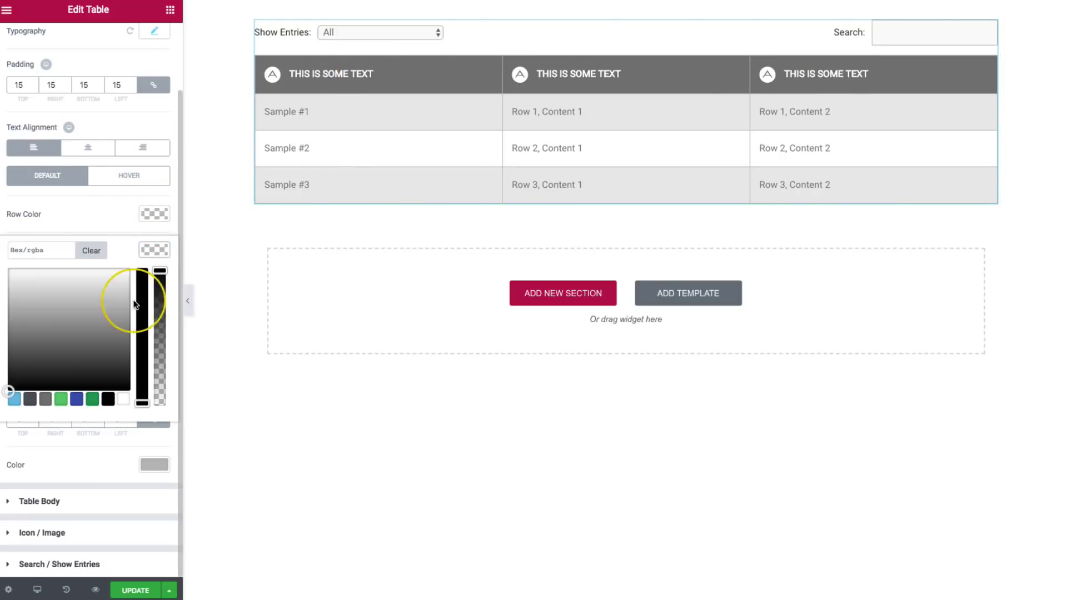
pyautogui.click(108, 400)
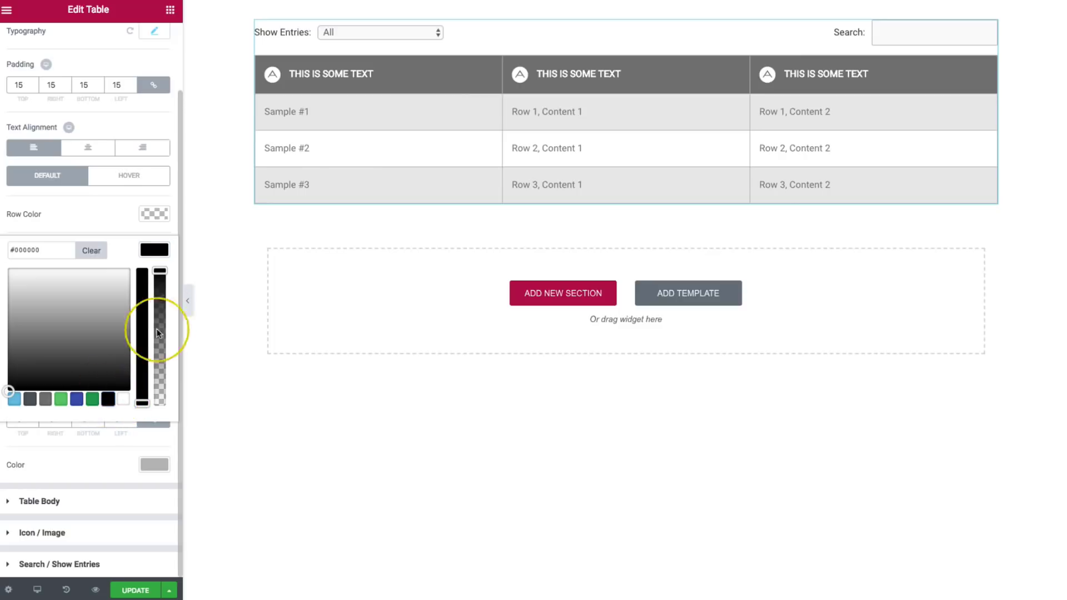
pyautogui.click(156, 249)
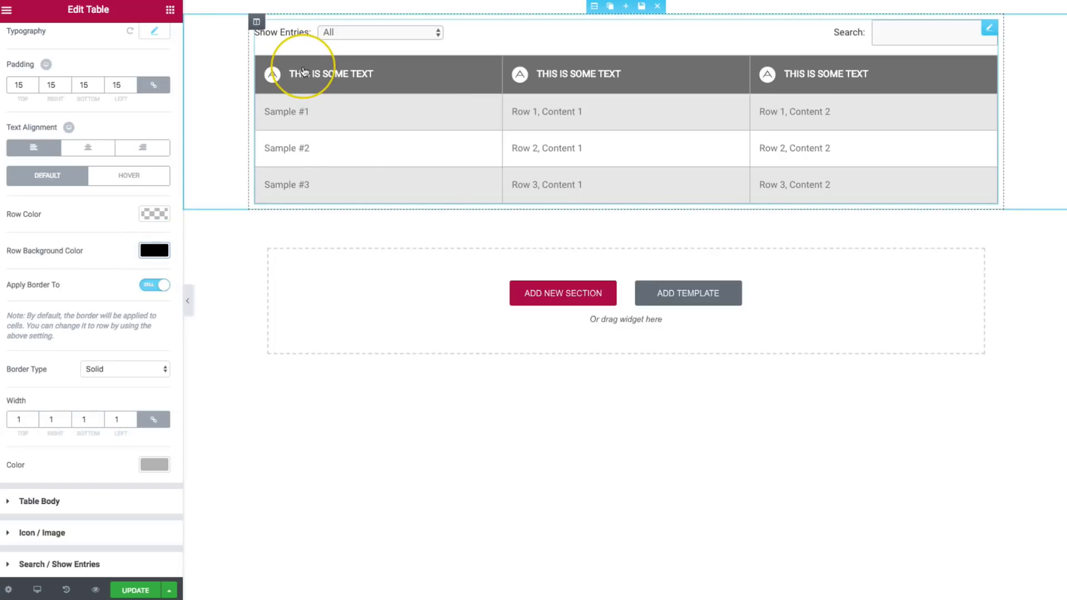
# Clear the first header cell's own background color in its advance settings.
pyautogui.scroll(3, 103, 256)
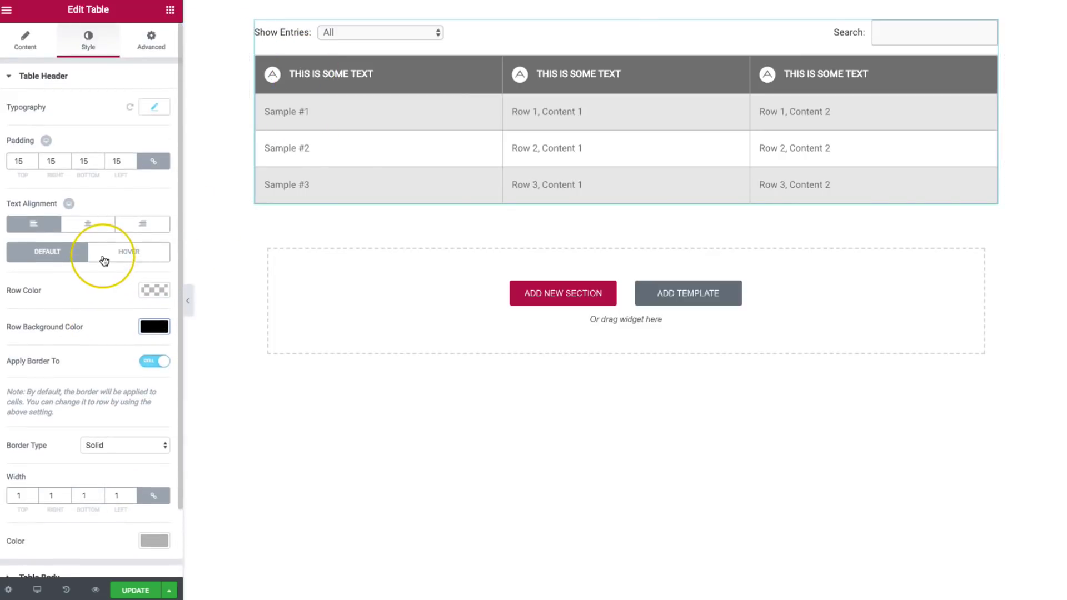
pyautogui.click(25, 43)
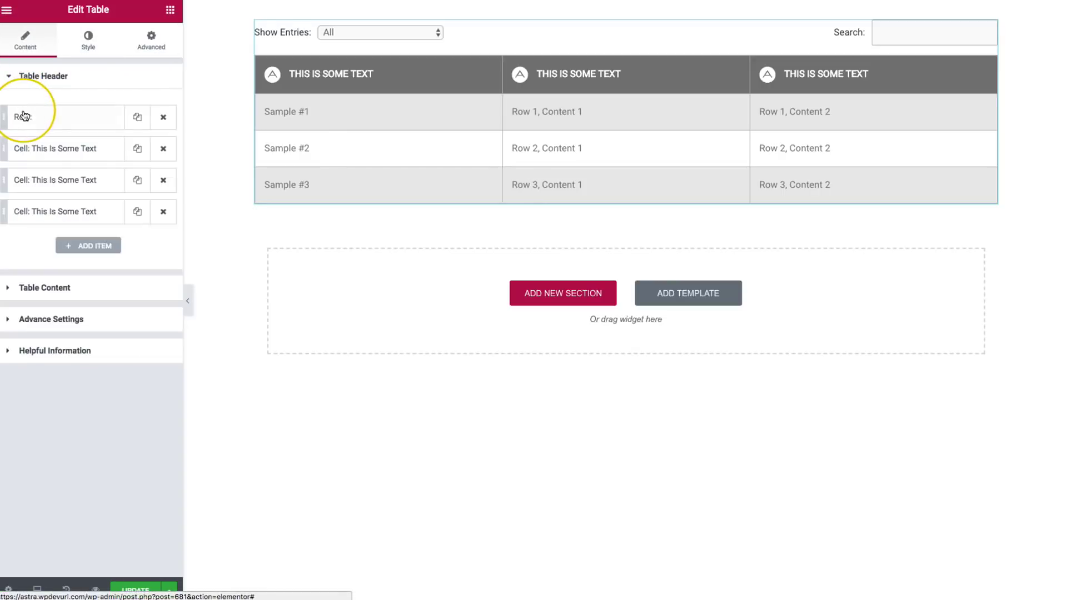
pyautogui.click(51, 119)
pyautogui.click(49, 120)
pyautogui.click(44, 149)
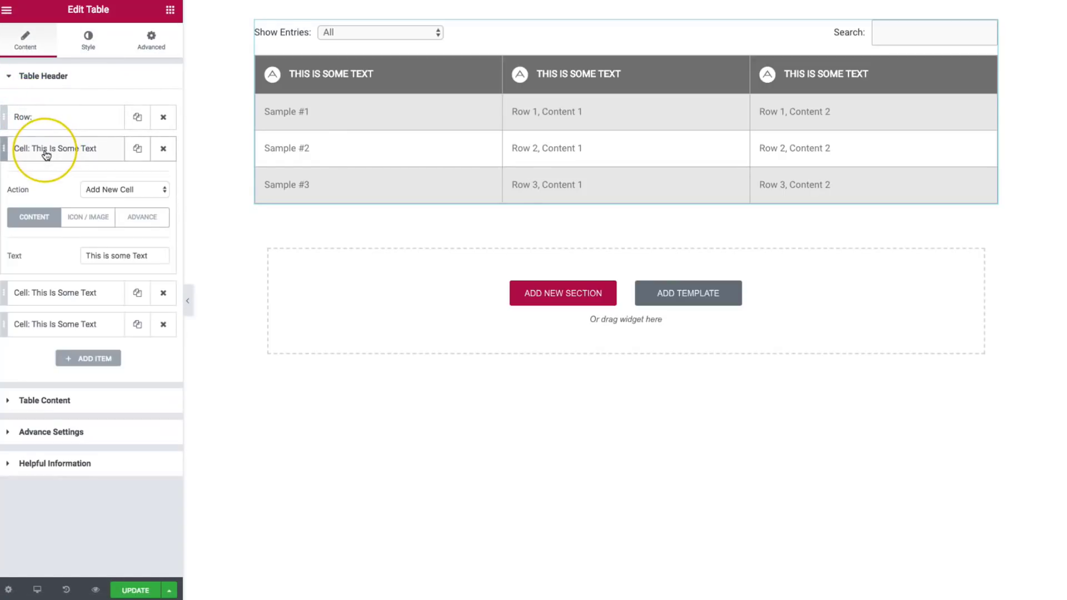
pyautogui.click(143, 222)
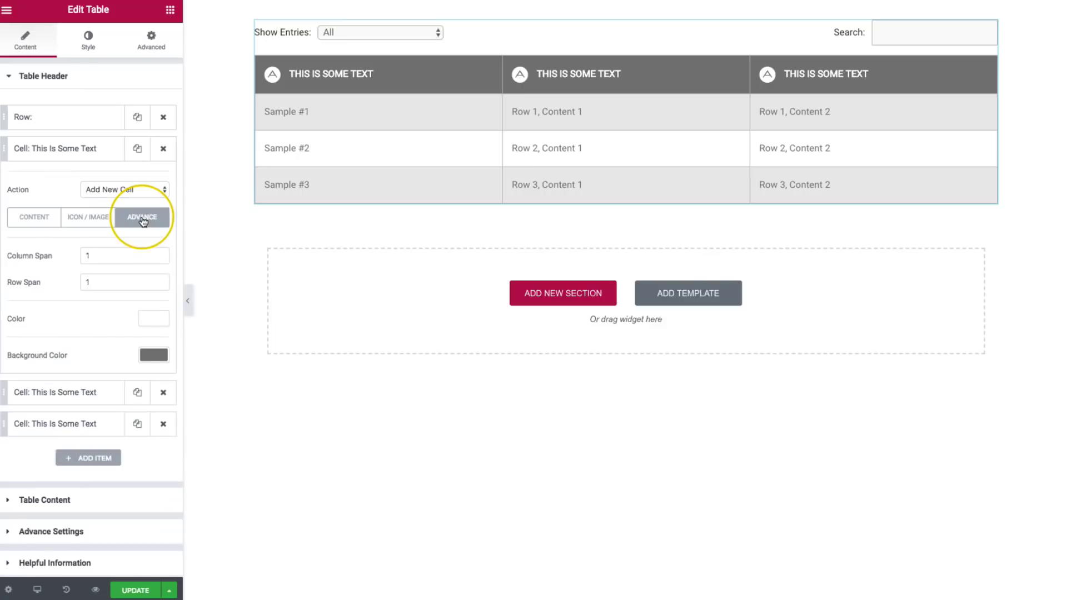
pyautogui.click(159, 359)
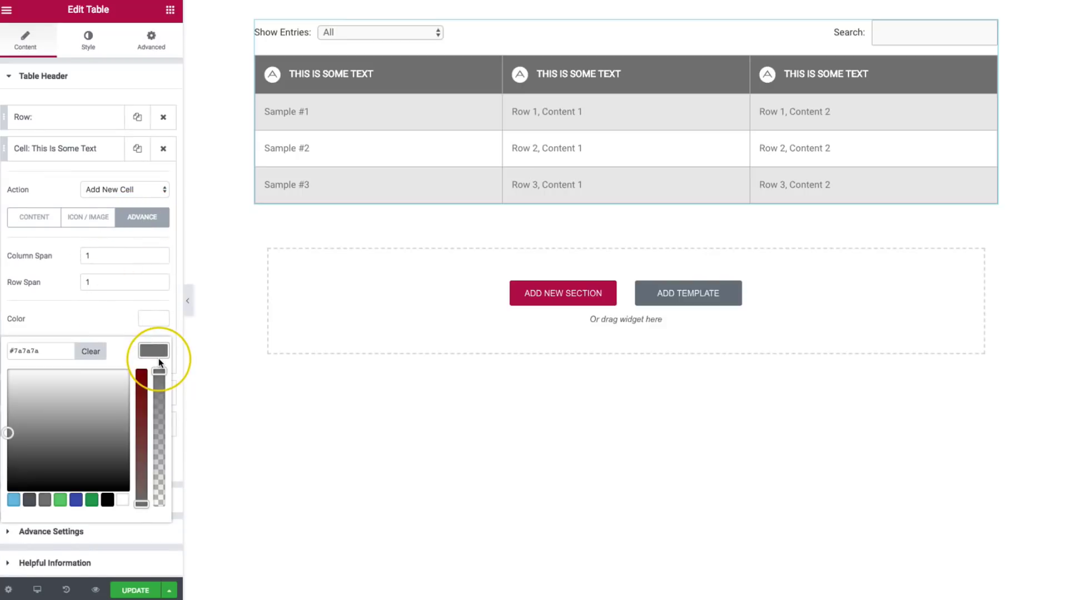
pyautogui.click(90, 352)
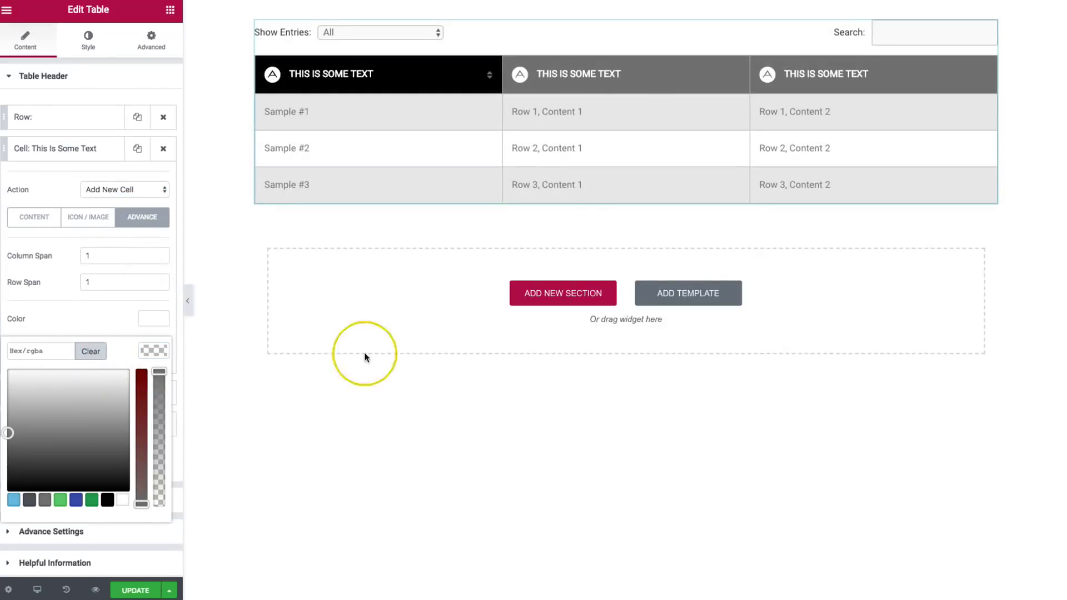
# Replace the second and third header cells with two duplicates of the first header cell.
pyautogui.click(75, 148)
pyautogui.click(164, 183)
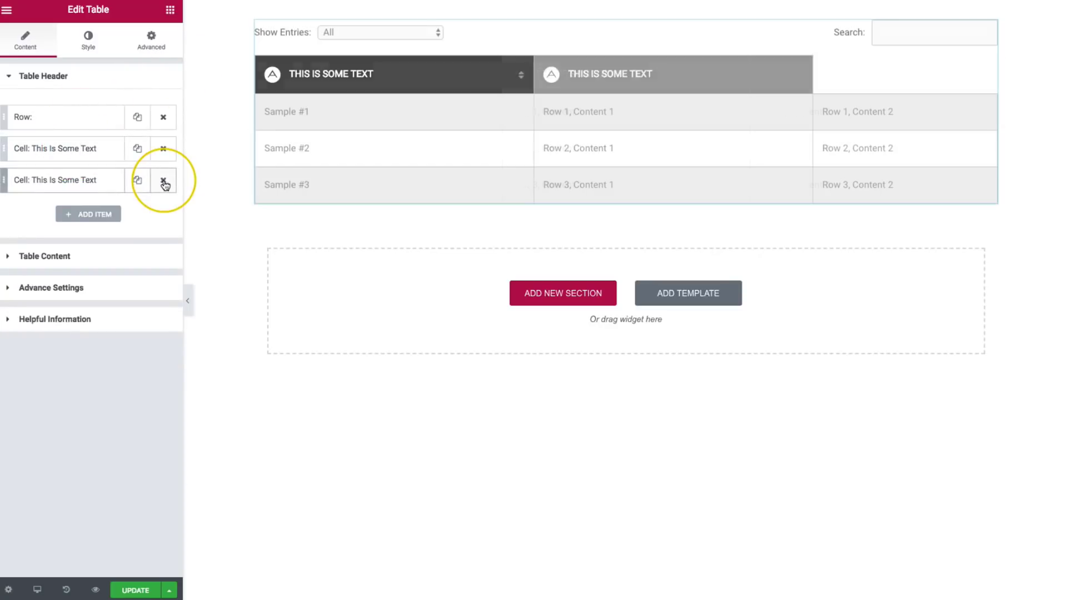
pyautogui.click(164, 183)
pyautogui.click(137, 149)
pyautogui.click(137, 149)
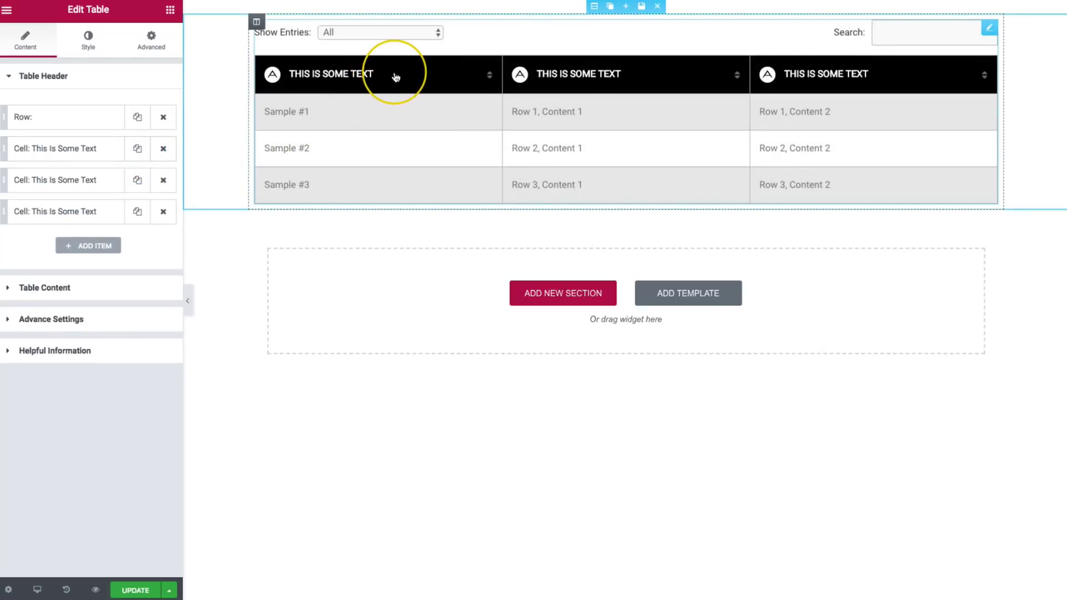
# Try dark blue and gray as the table header's row background color, and set it to light blue (#6ec1e4).
pyautogui.click(89, 41)
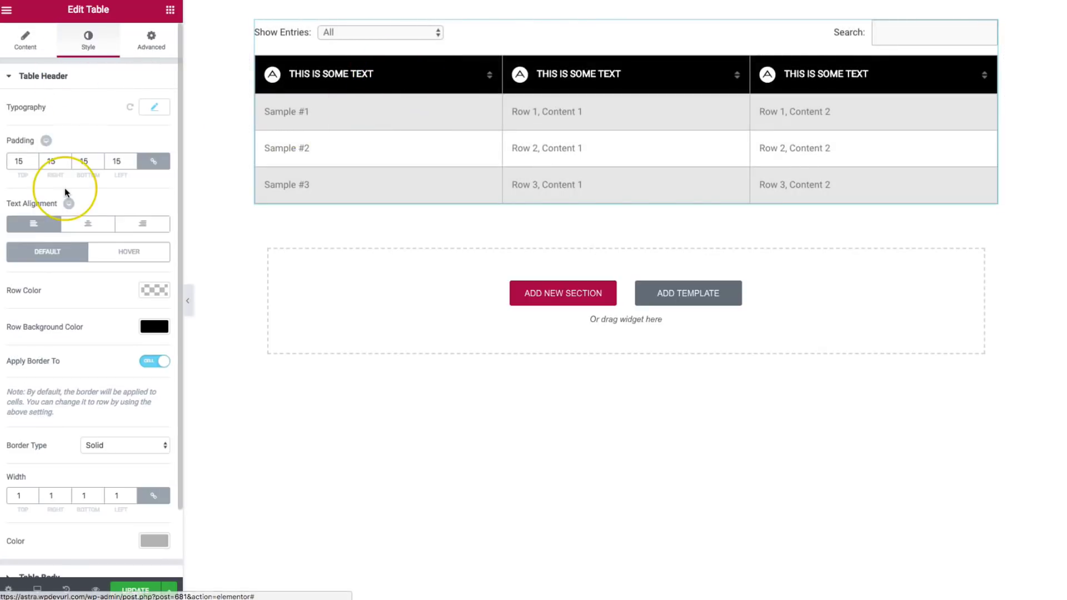
pyautogui.click(154, 326)
pyautogui.click(76, 476)
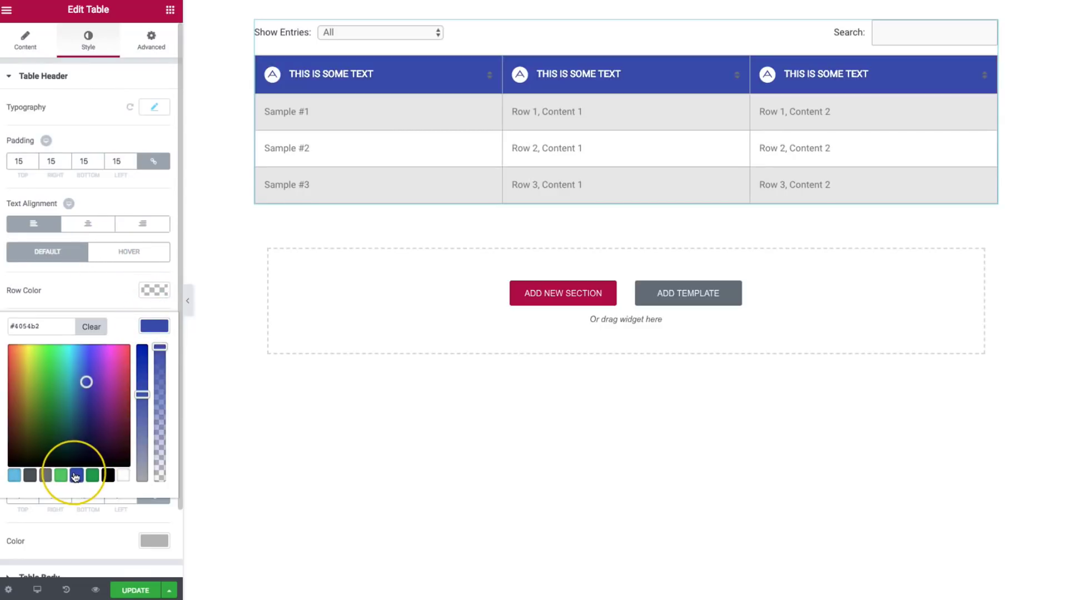
pyautogui.click(29, 475)
pyautogui.click(47, 477)
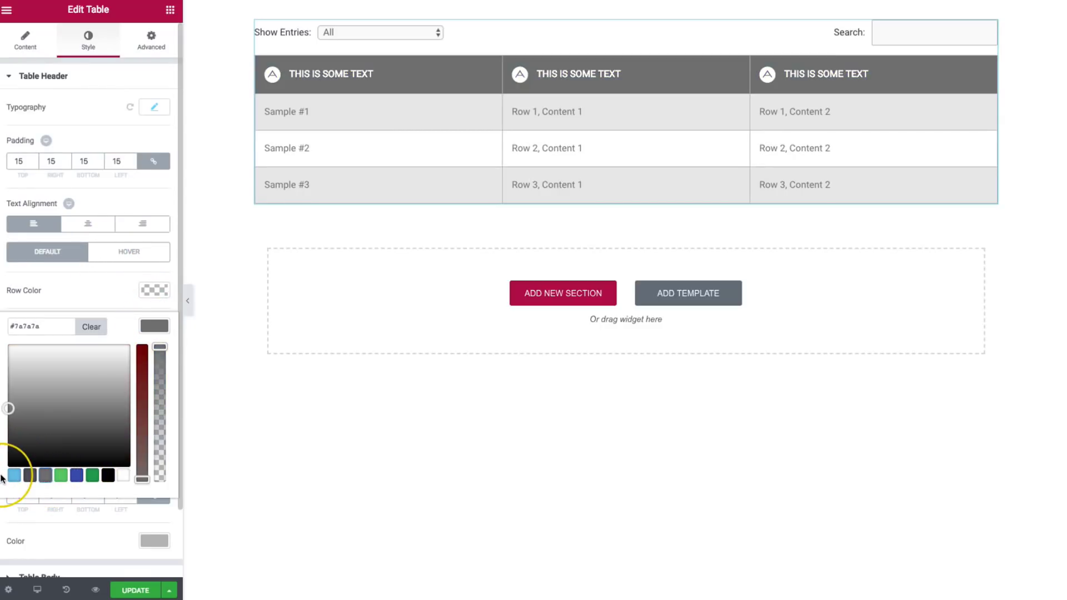
pyautogui.click(14, 476)
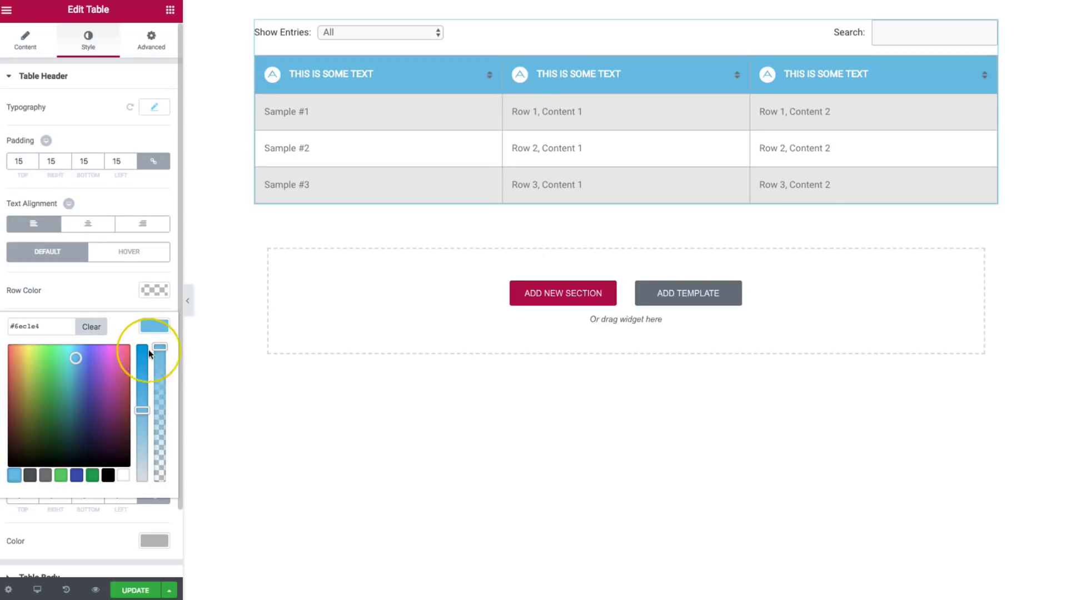
pyautogui.click(154, 327)
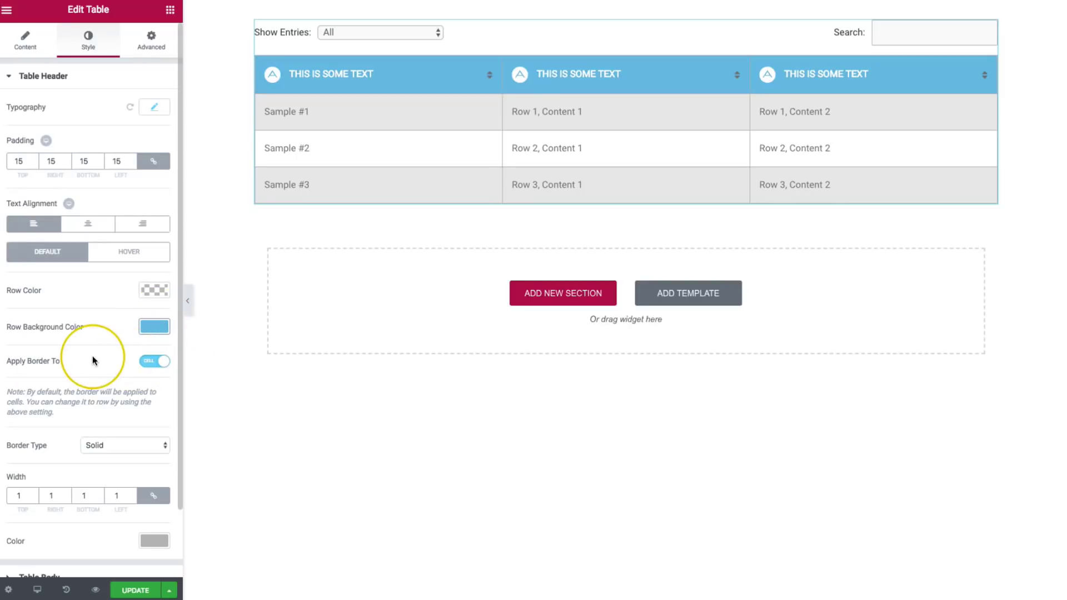
# Try applying the table header's border to the row, and switch it back to cell.
pyautogui.scroll(-2, 100, 356)
pyautogui.click(152, 295)
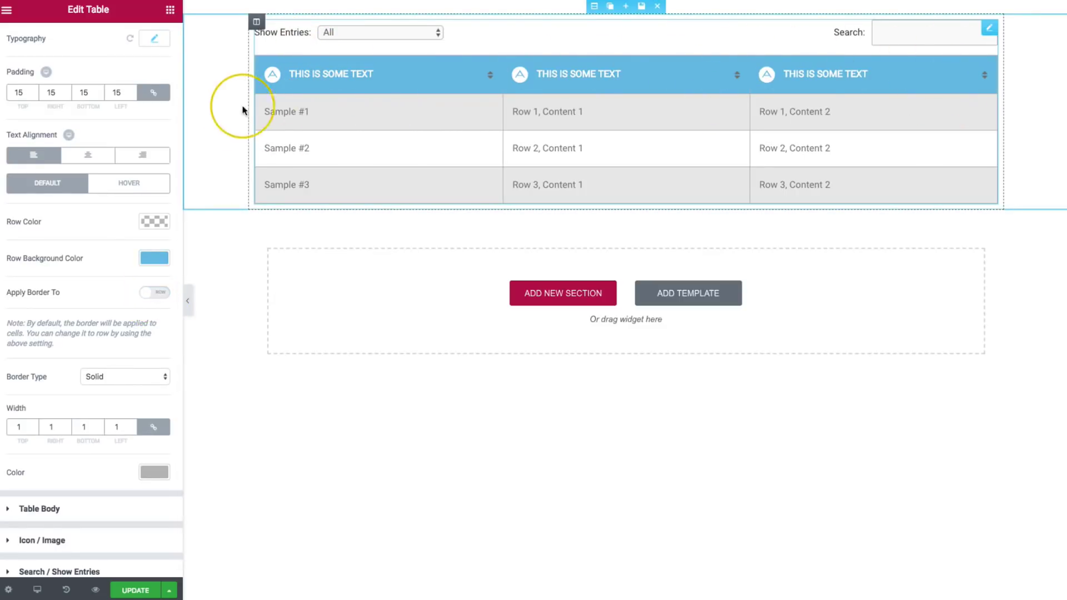
pyautogui.click(155, 293)
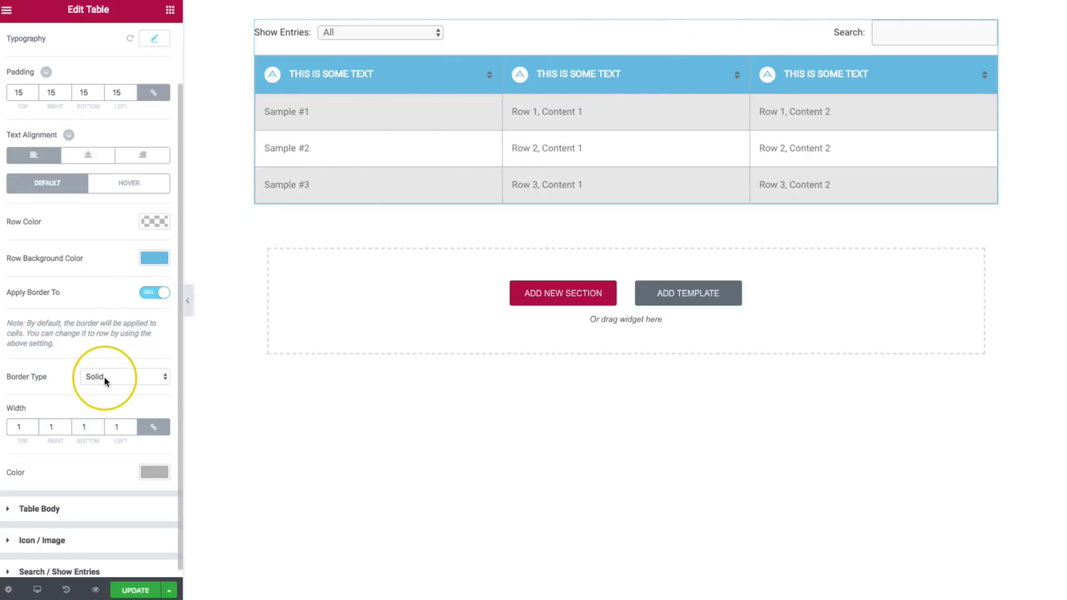
# Check the header's border type options and try border widths of 2 and 5 on all sides.
pyautogui.scroll(-1, 104, 377)
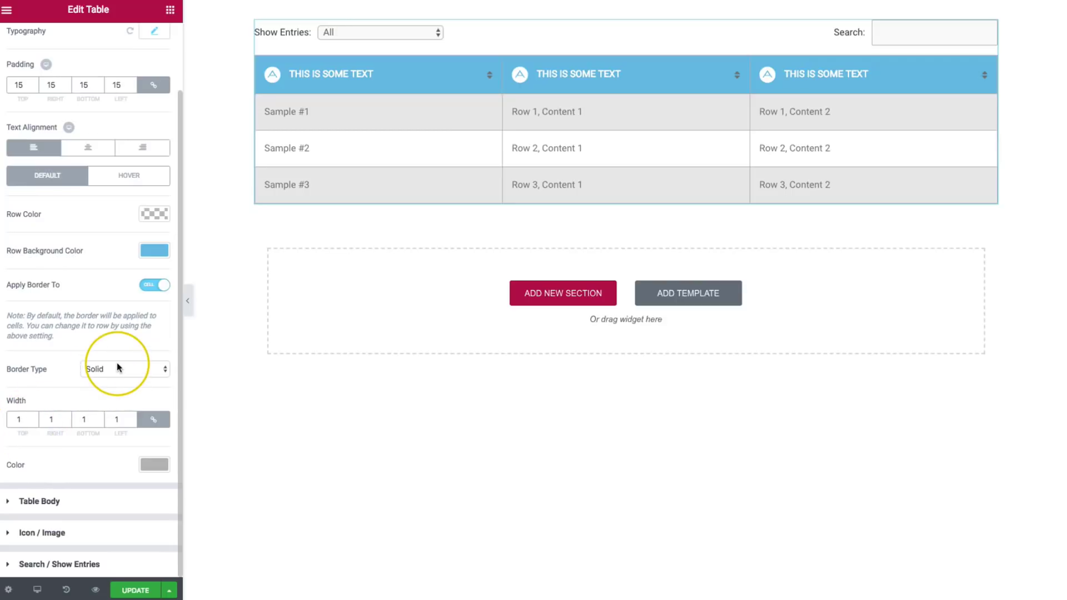
pyautogui.click(117, 368)
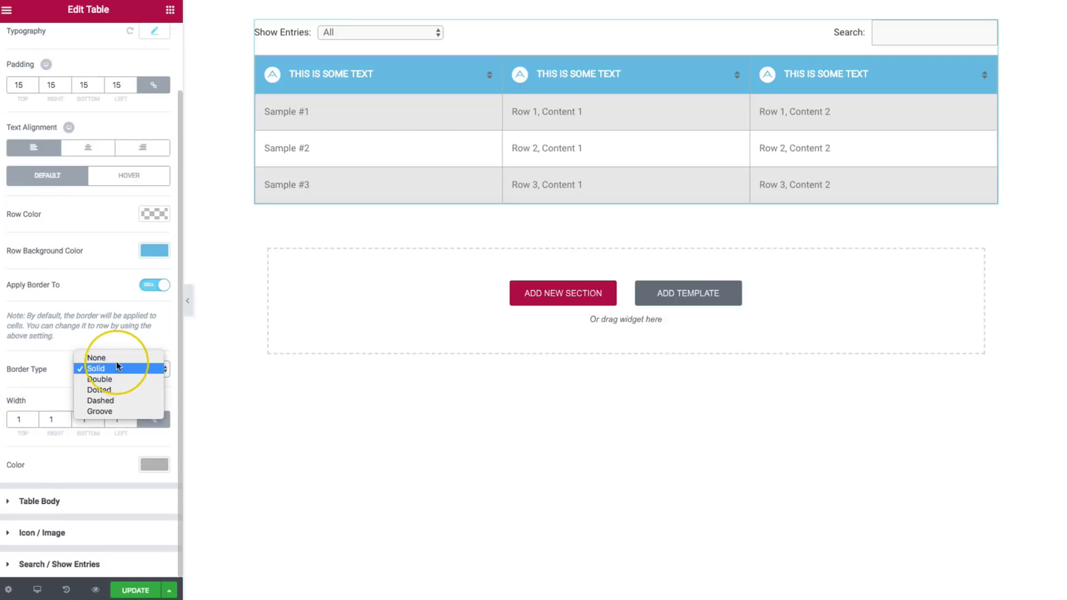
pyautogui.click(57, 369)
pyautogui.write('2')
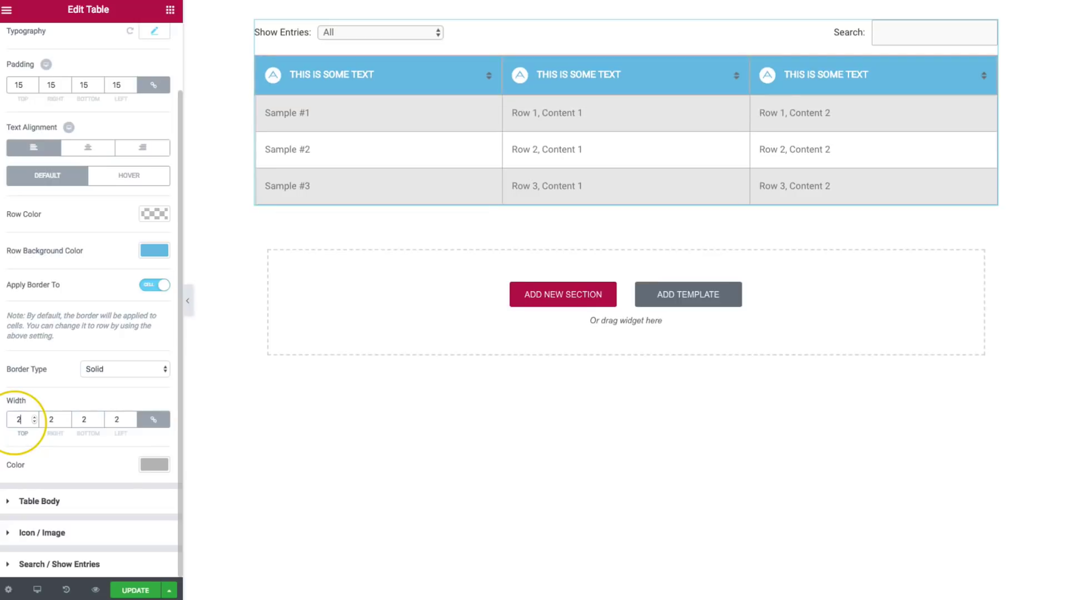
pyautogui.press('BackSpace')
pyautogui.write('5')
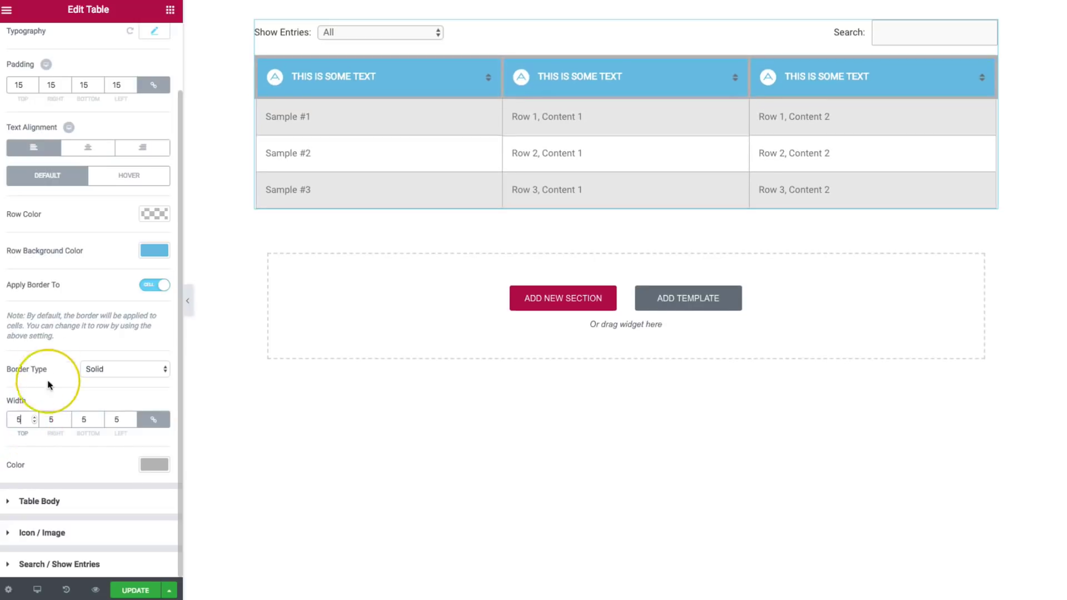
# Try black as the table header's border color, and set it to dark gray (#54595f).
pyautogui.click(154, 464)
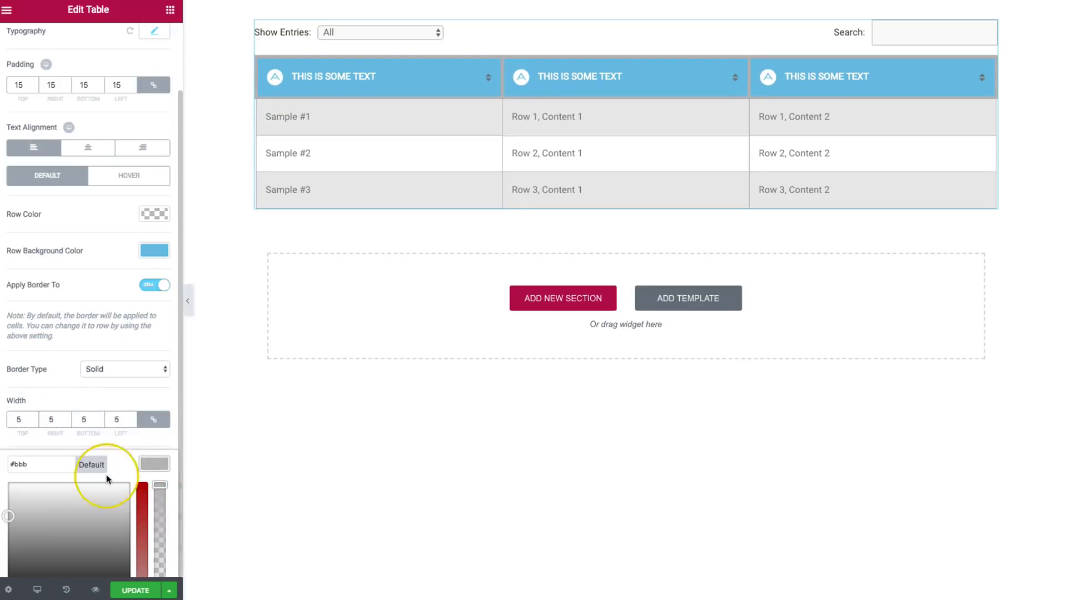
pyautogui.scroll(-1, 102, 496)
pyautogui.click(107, 555)
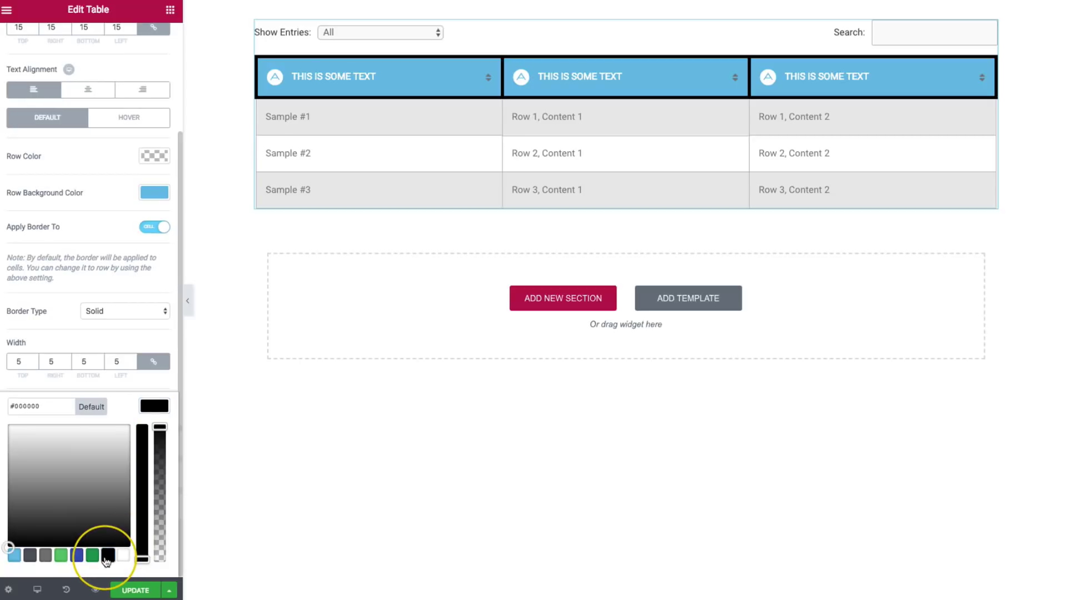
pyautogui.click(31, 555)
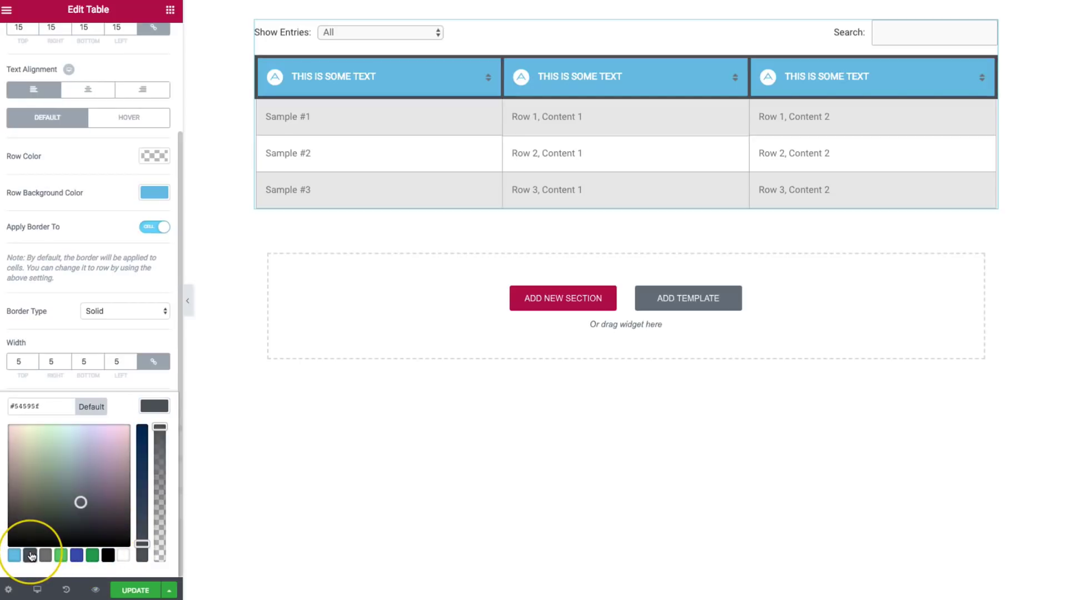
# Set the table header's border width to 3 on all sides.
pyautogui.doubleClick(20, 361)
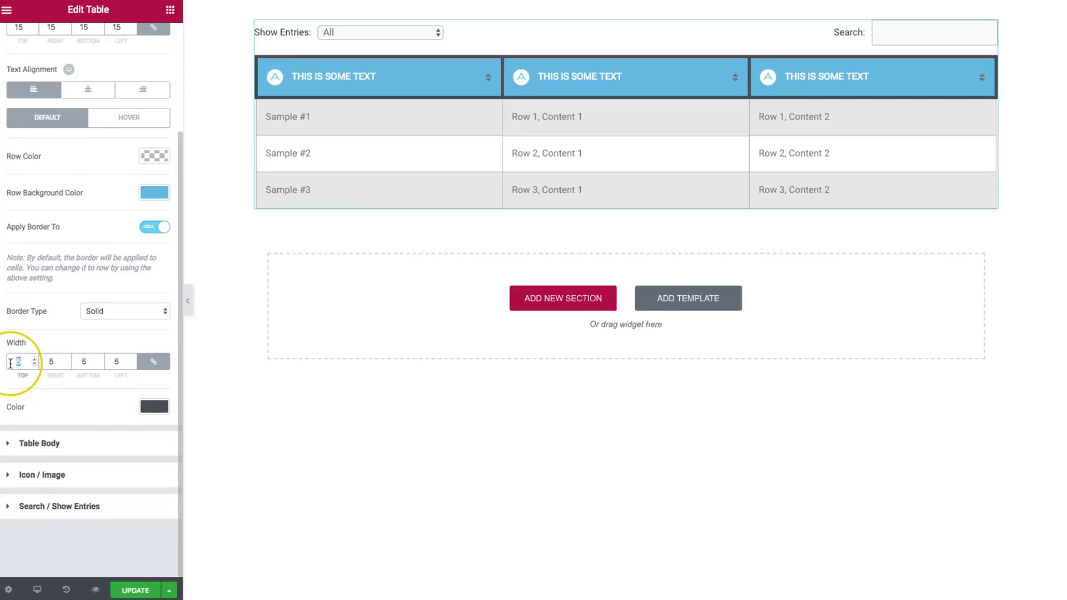
pyautogui.write('2')
pyautogui.press('Up')
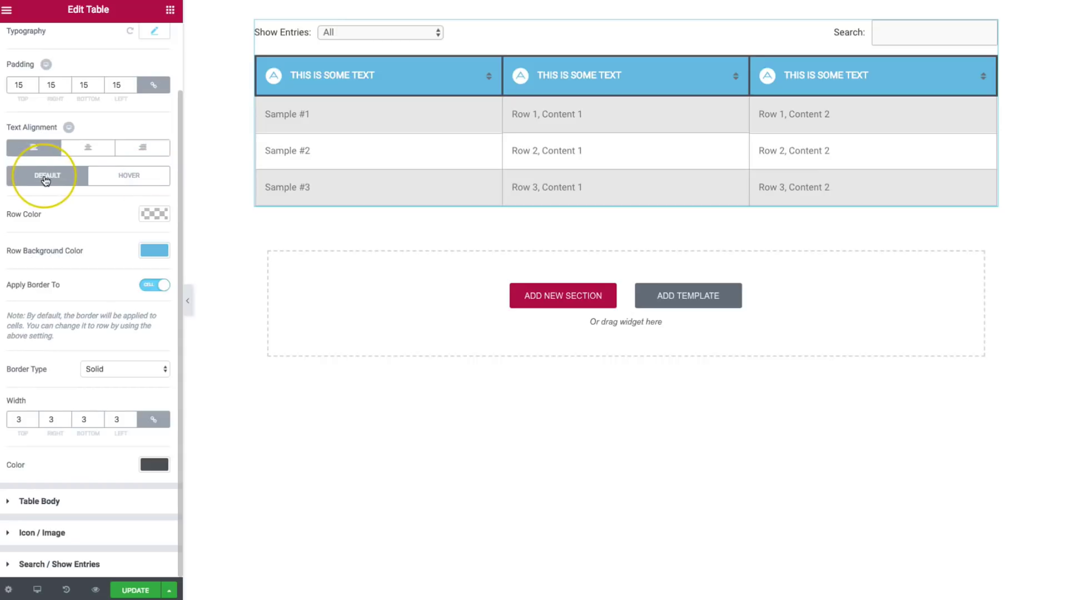
# Set the table header's hover row color to black (#000000) and its hover row background color to gray (#7a7a7a).
pyautogui.click(119, 177)
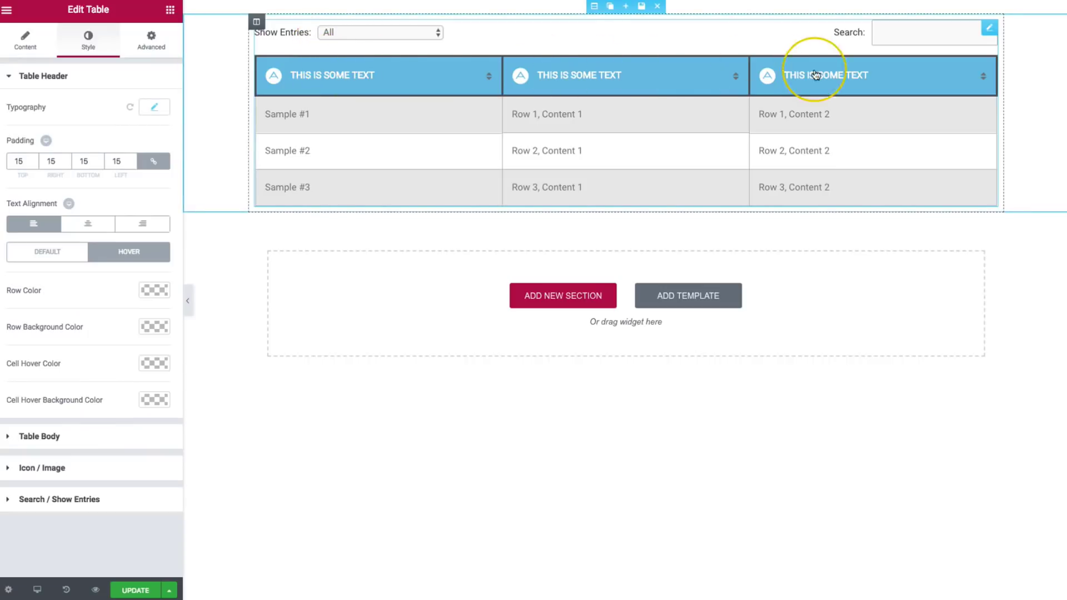
pyautogui.click(154, 290)
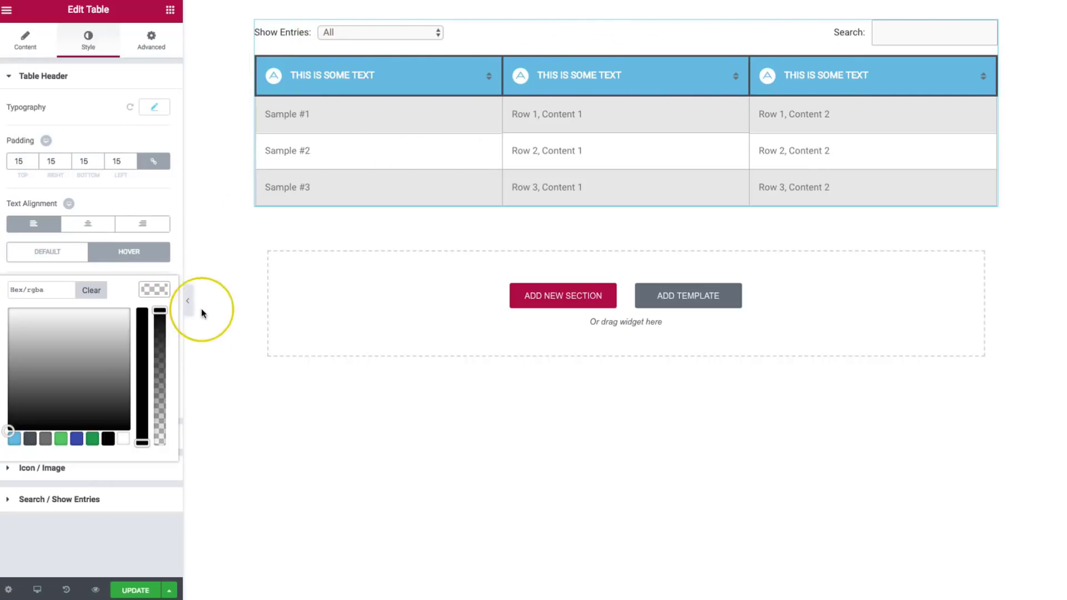
pyautogui.click(108, 438)
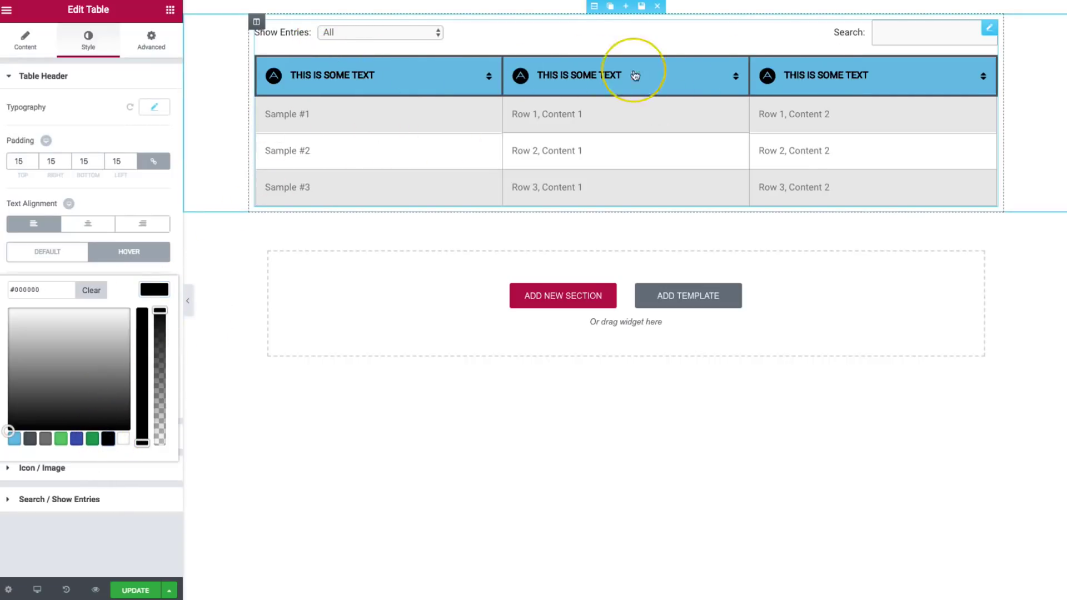
pyautogui.click(154, 290)
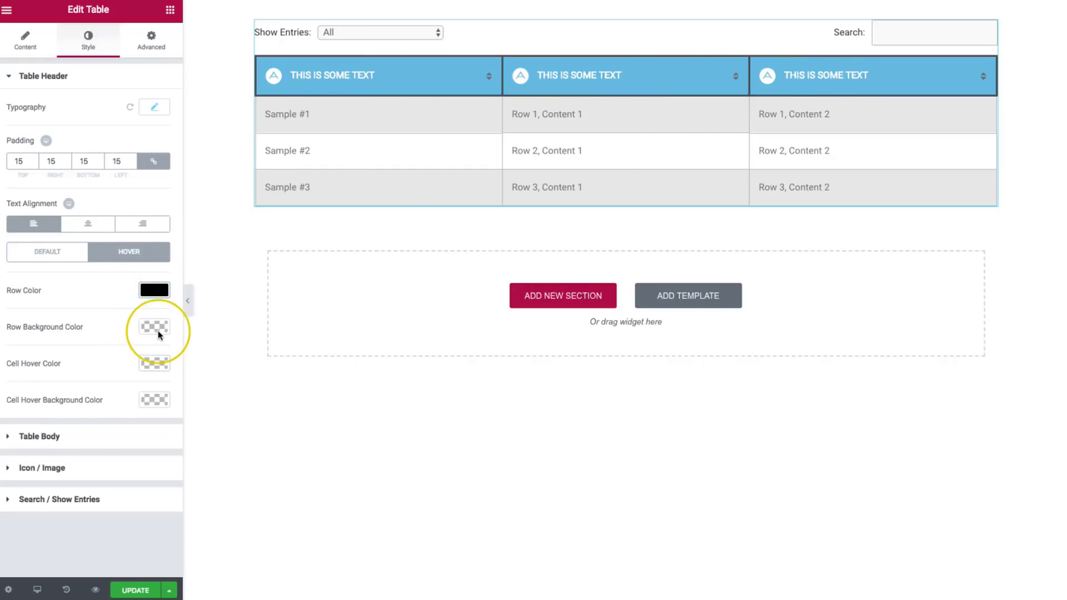
pyautogui.click(156, 328)
pyautogui.click(46, 476)
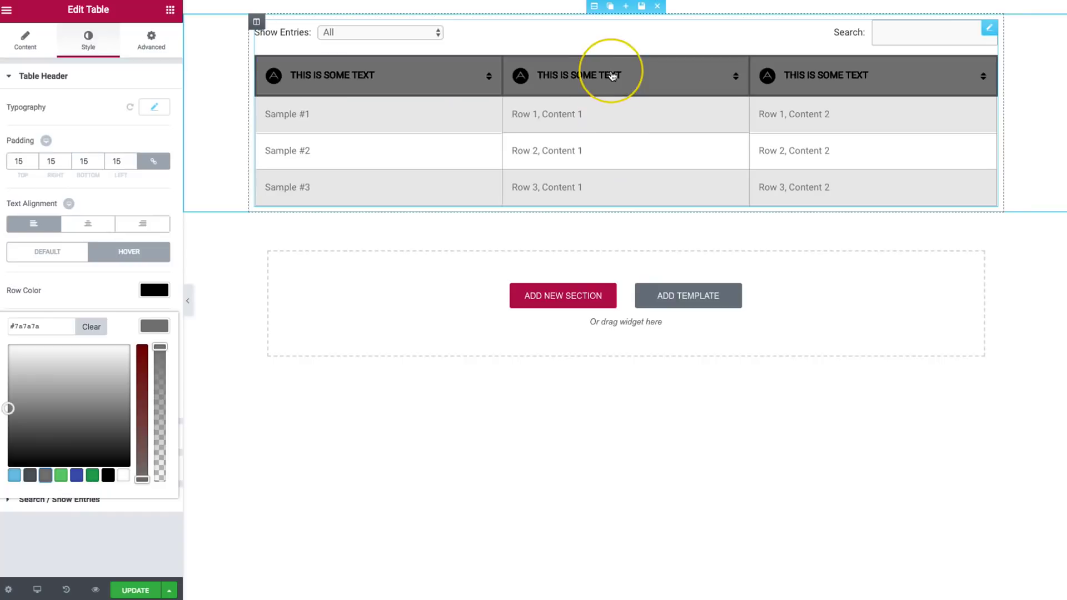
pyautogui.click(154, 328)
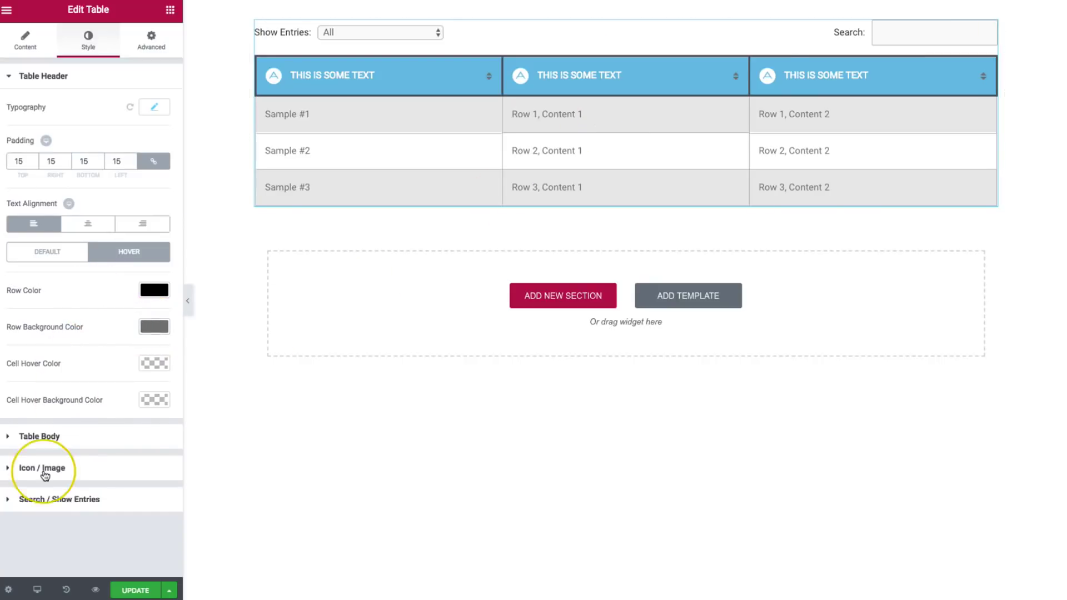
# Set the table body's typography size to 18 px.
pyautogui.click(43, 438)
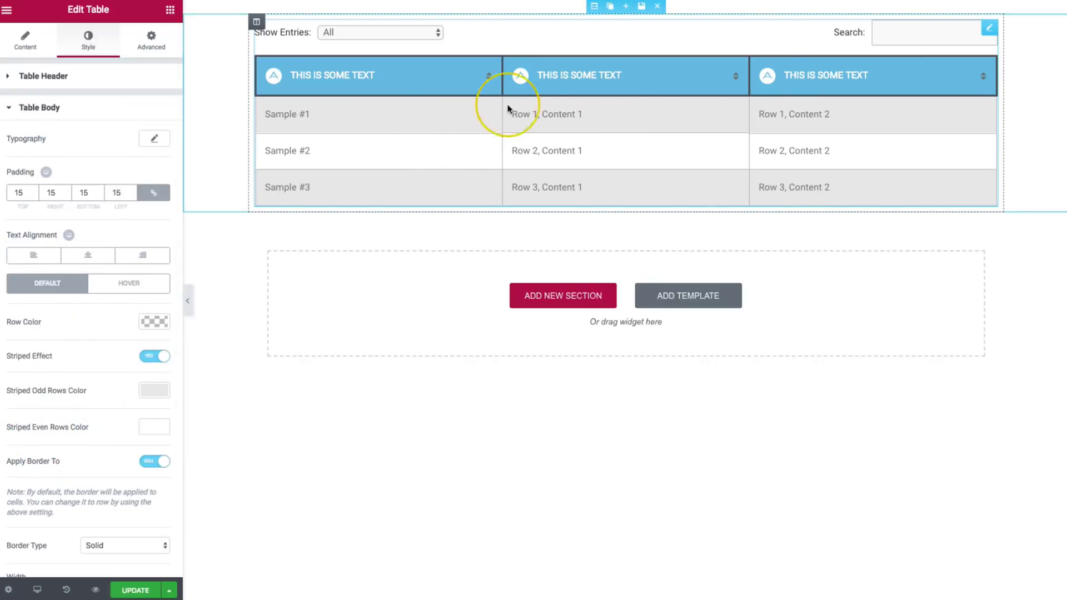
pyautogui.click(152, 139)
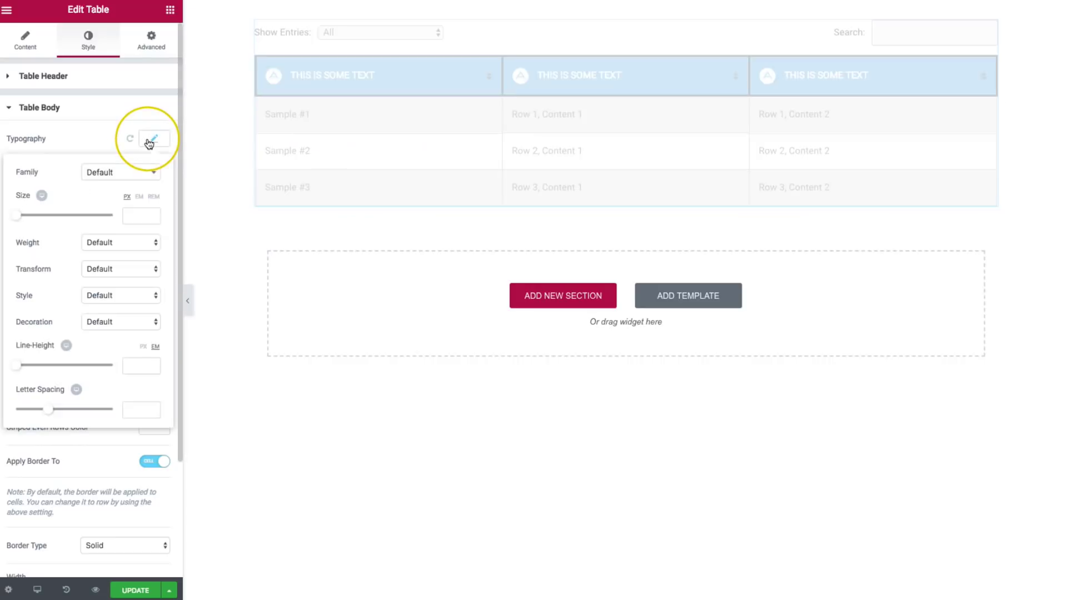
pyautogui.moveTo(19, 221); pyautogui.dragTo(27, 221)
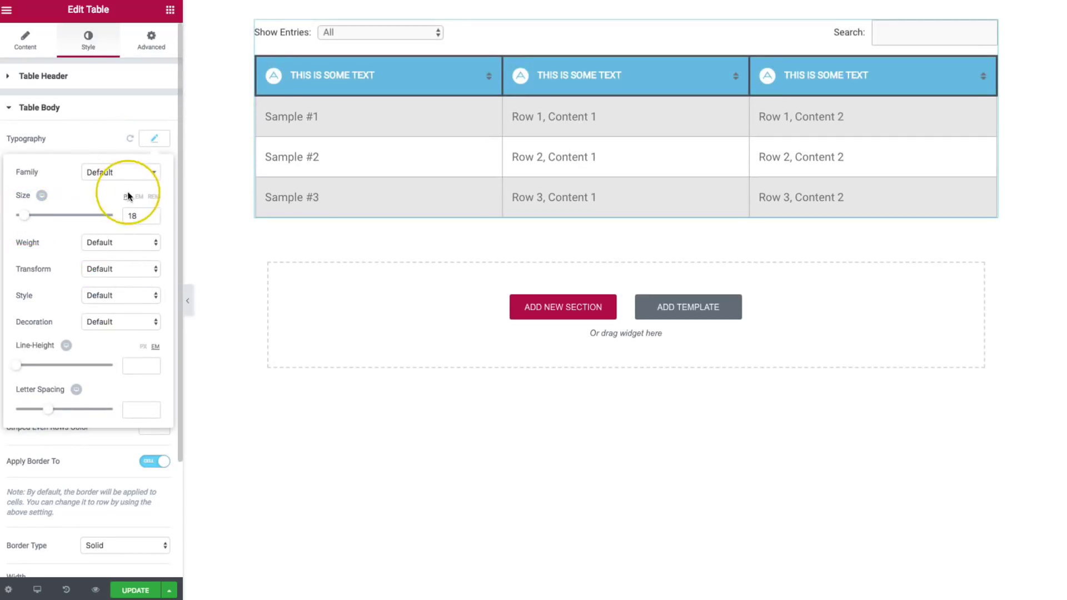
pyautogui.click(150, 140)
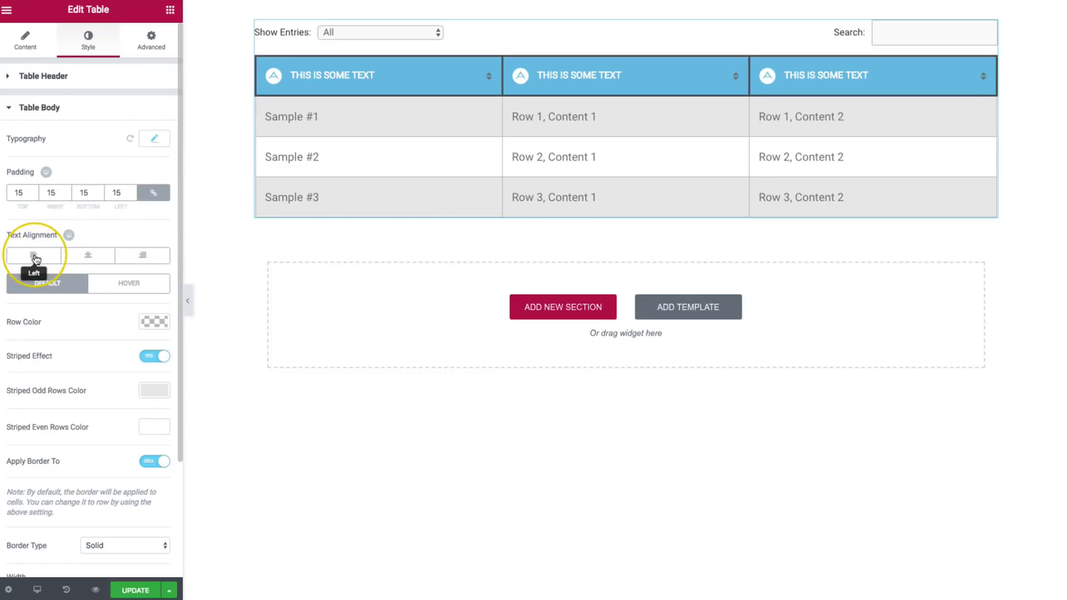
# Try center and right text alignment for the table body, and set it to left.
pyautogui.click(85, 256)
pyautogui.click(86, 256)
pyautogui.click(149, 257)
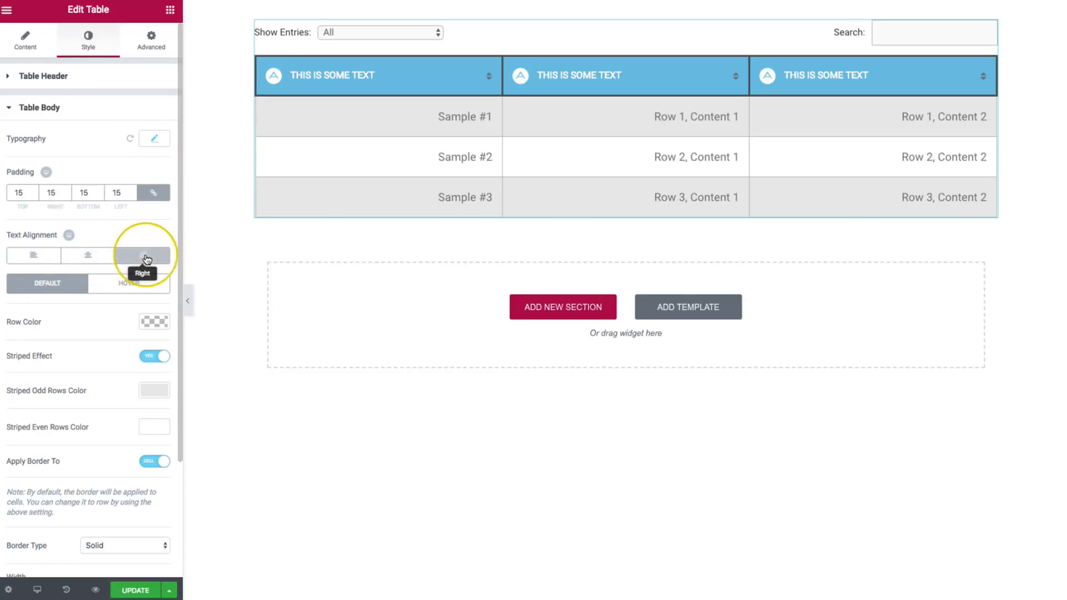
pyautogui.click(20, 255)
# Check the body's row color options, and try turning the striped effect off and back on.
pyautogui.scroll(-5, 35, 256)
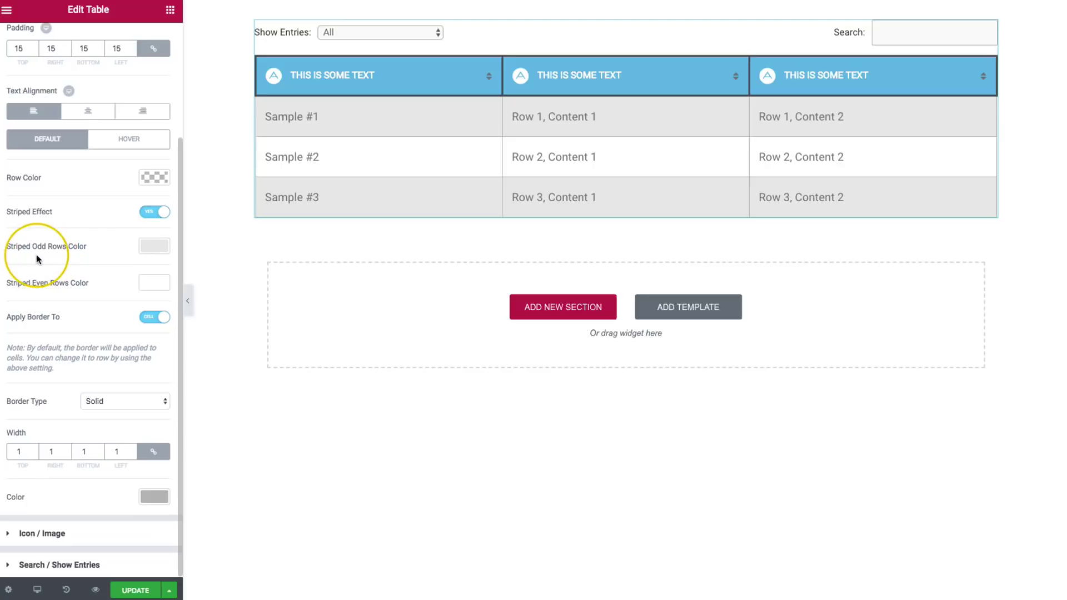
pyautogui.click(150, 177)
pyautogui.click(150, 178)
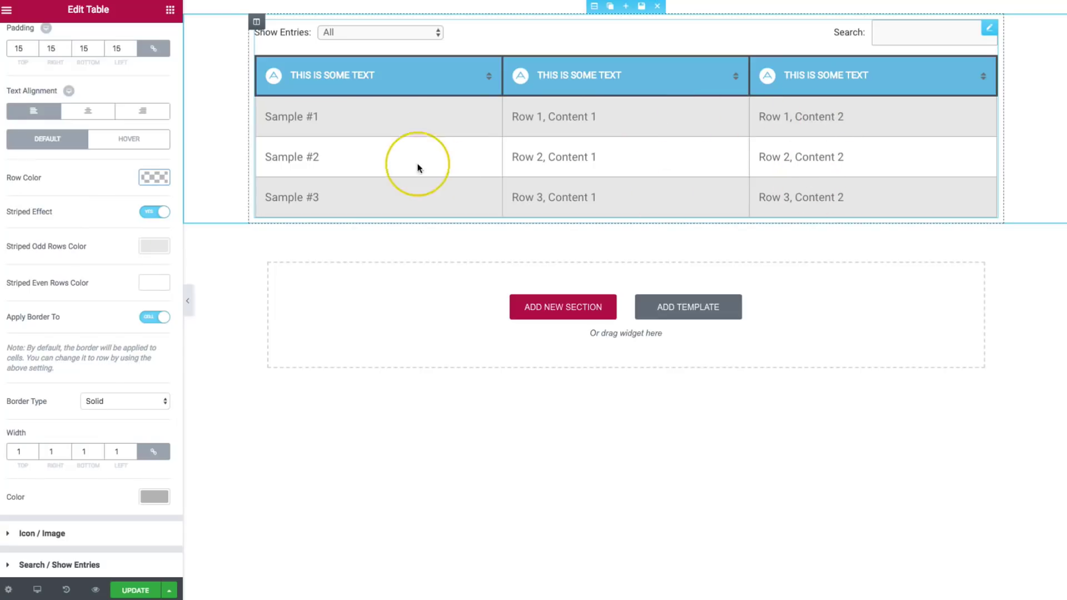
pyautogui.click(151, 212)
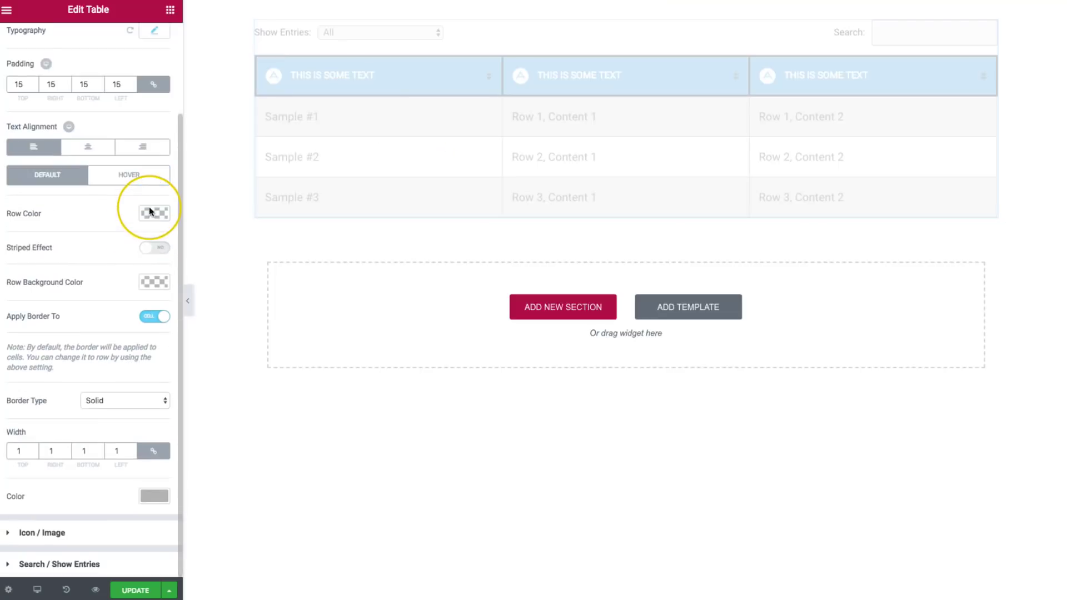
pyautogui.click(152, 252)
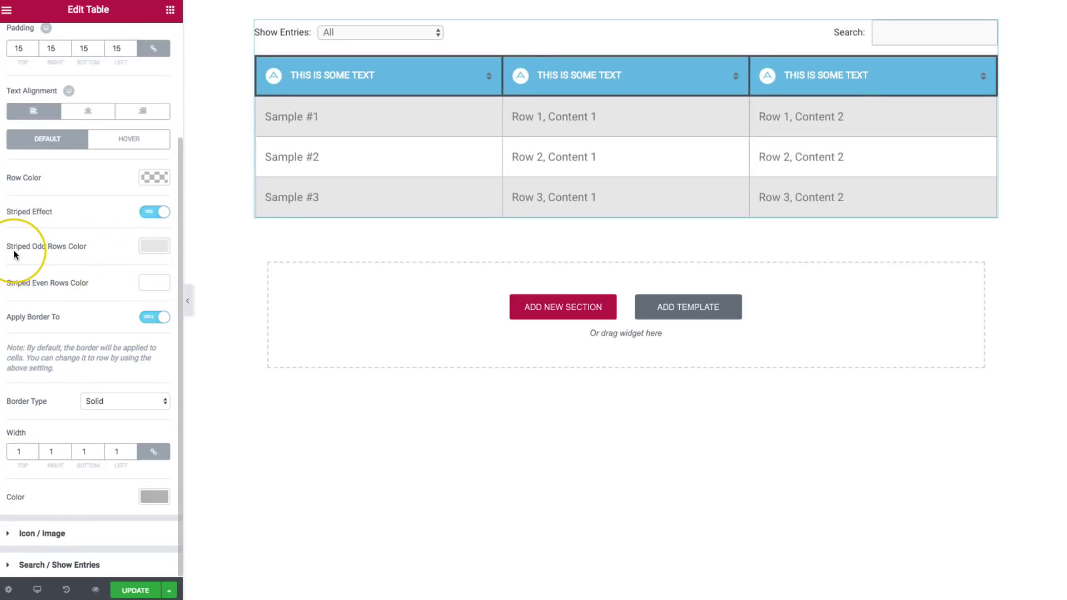
# Set the striped odd rows color to black at about 0.09 opacity.
pyautogui.click(149, 246)
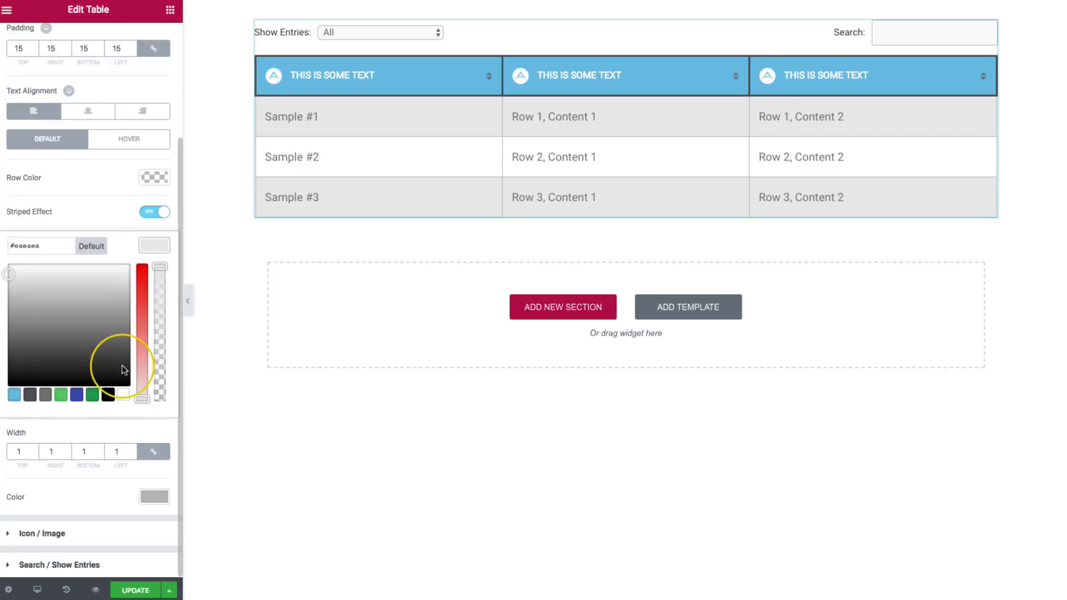
pyautogui.click(108, 395)
pyautogui.moveTo(163, 281); pyautogui.dragTo(148, 394)
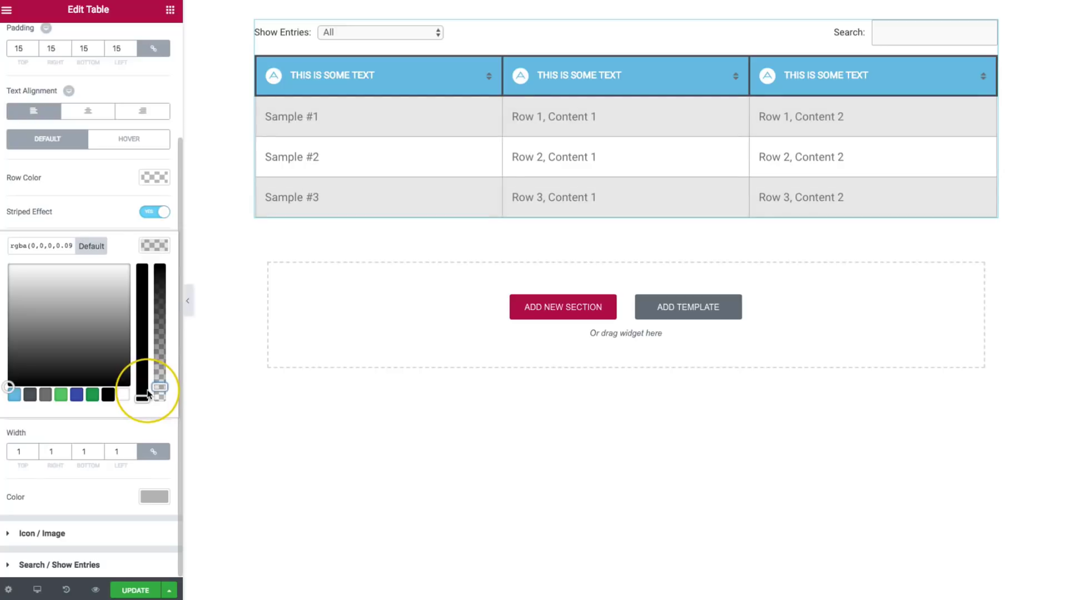
pyautogui.click(154, 245)
# Try a semi-transparent indigo for the striped even rows, and set their color to semi-transparent light blue.
pyautogui.click(149, 284)
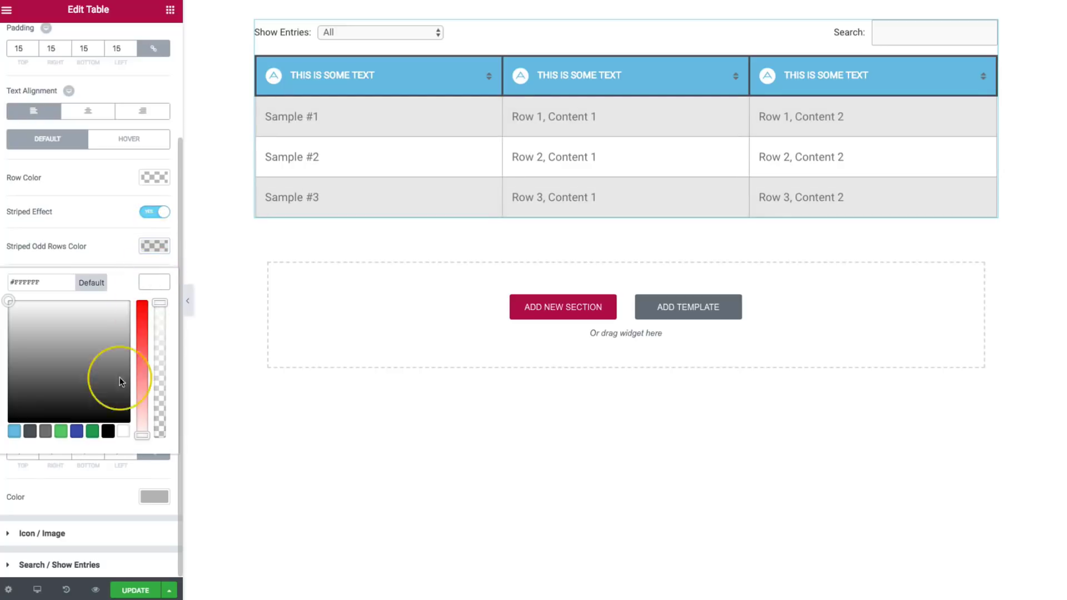
pyautogui.click(77, 432)
pyautogui.moveTo(160, 303); pyautogui.dragTo(158, 405)
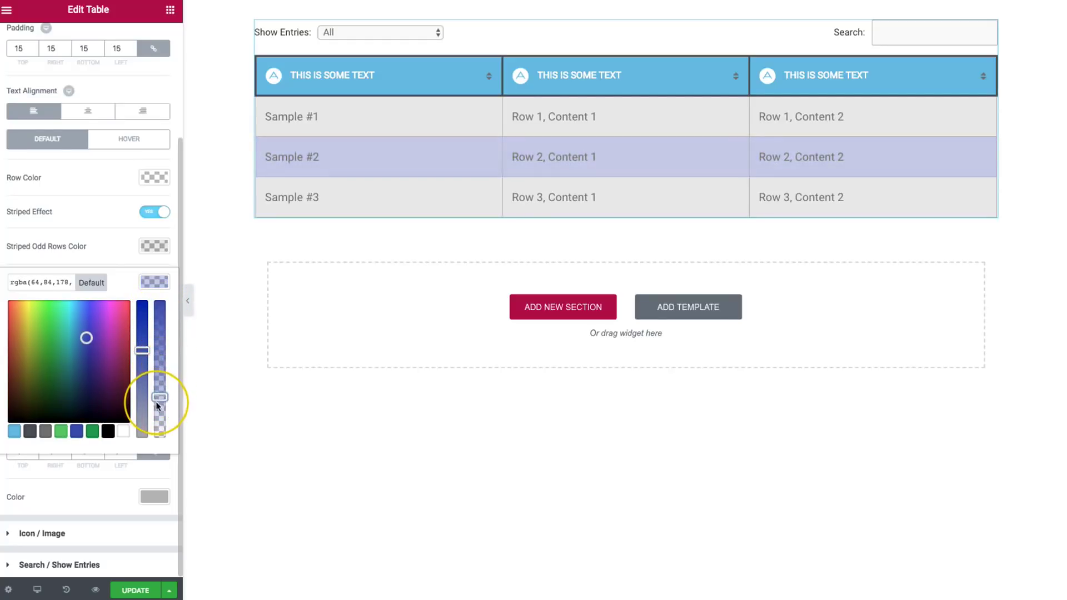
pyautogui.click(15, 432)
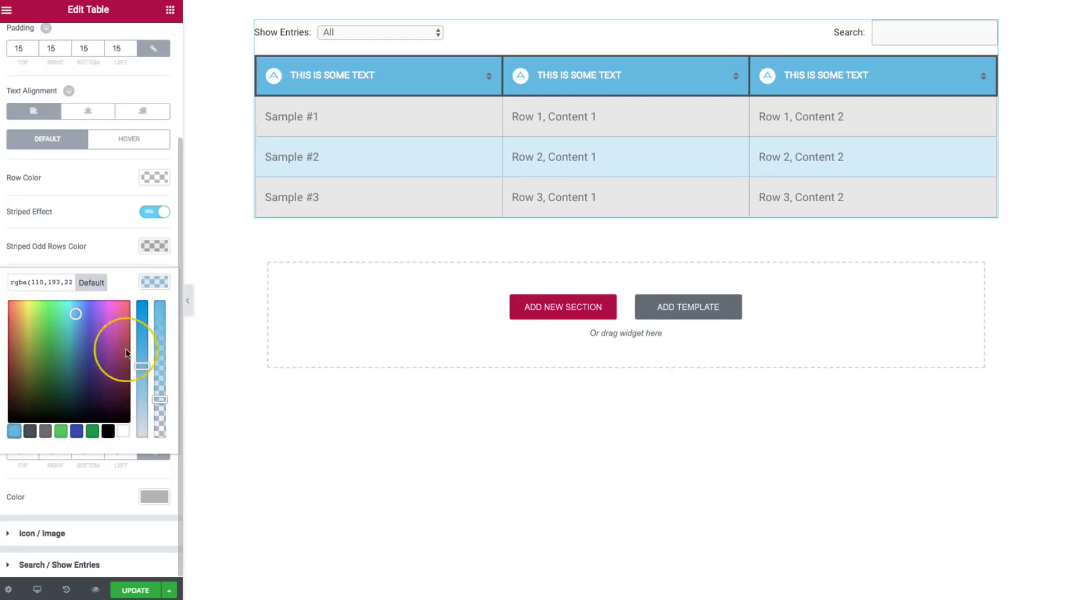
pyautogui.click(149, 286)
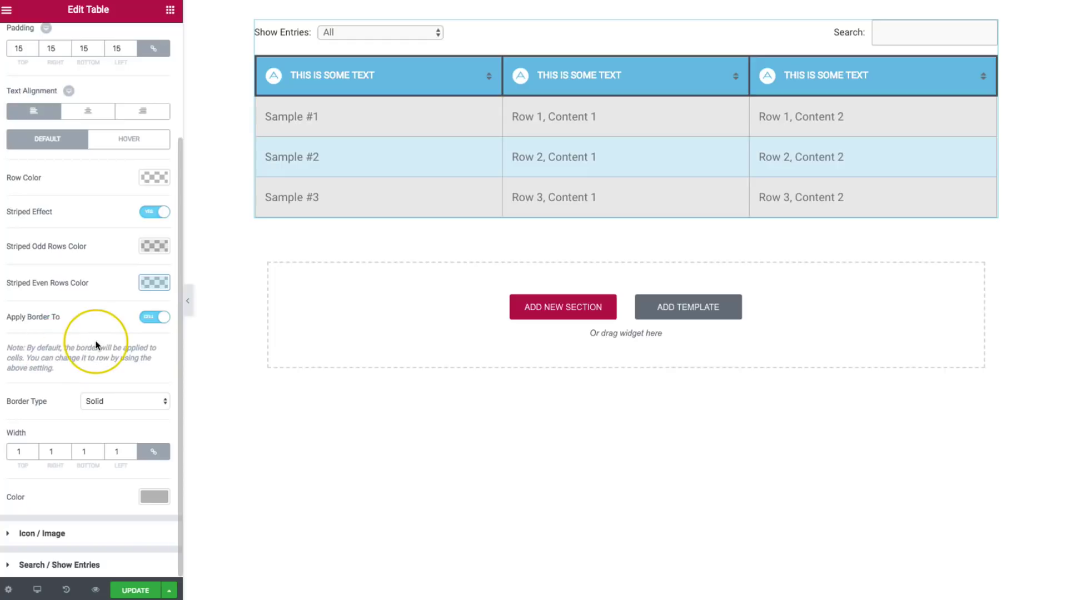
# Try applying the table body's border to rows, and return it to cells.
pyautogui.click(149, 320)
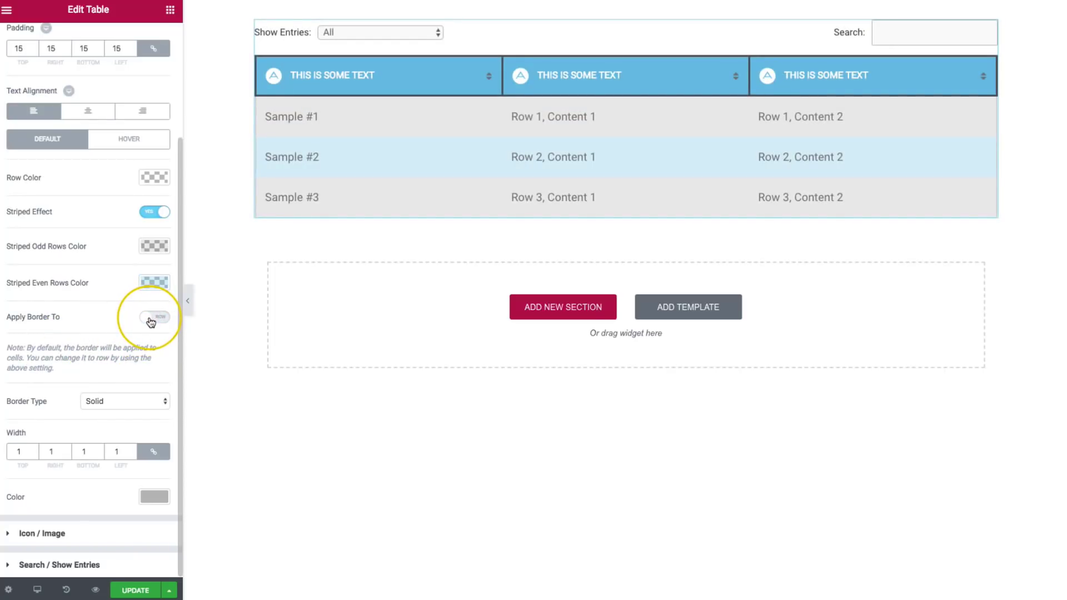
pyautogui.click(151, 320)
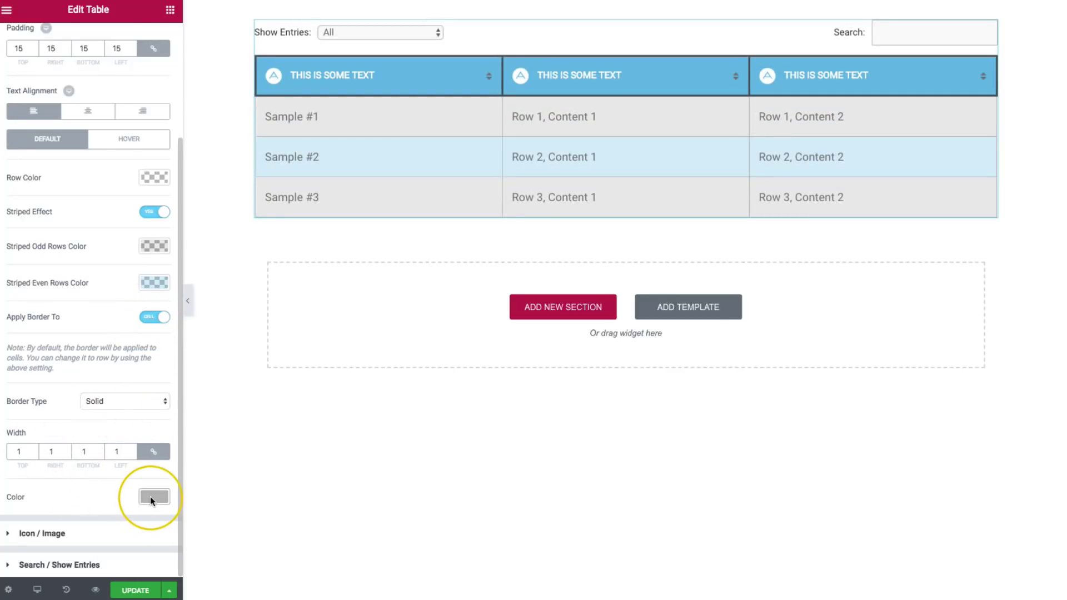
# Set the table's icon color to green (#23a455) and the icon scale to 32.
pyautogui.click(71, 535)
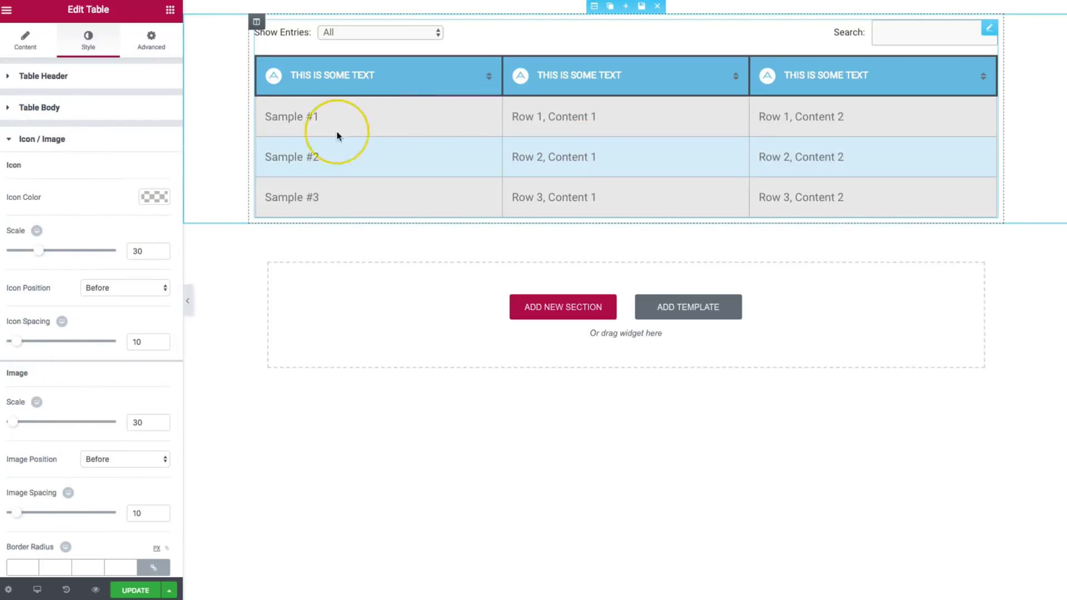
pyautogui.click(149, 193)
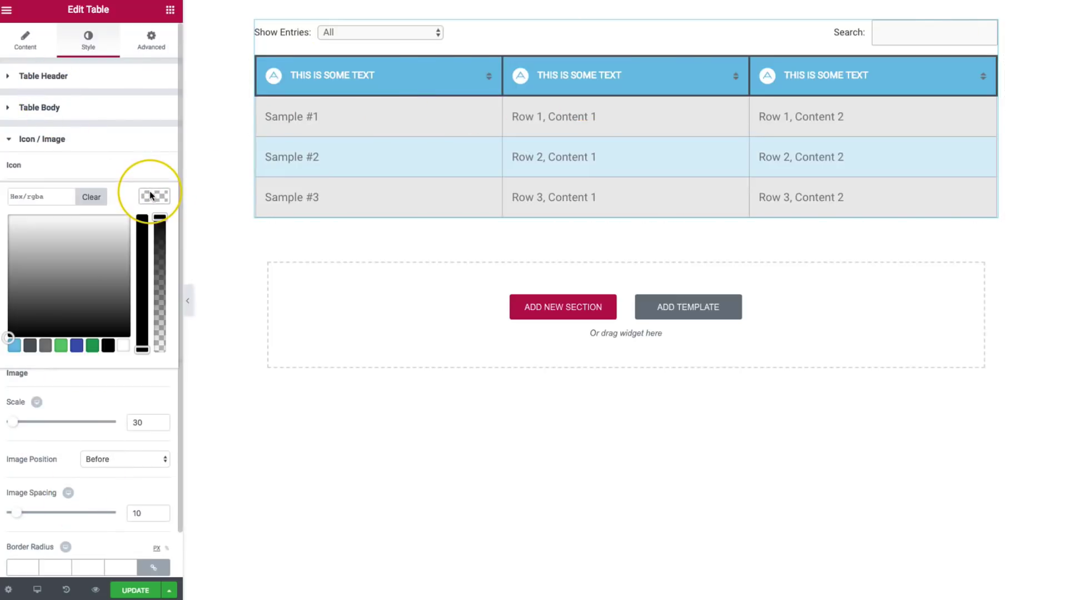
pyautogui.click(92, 346)
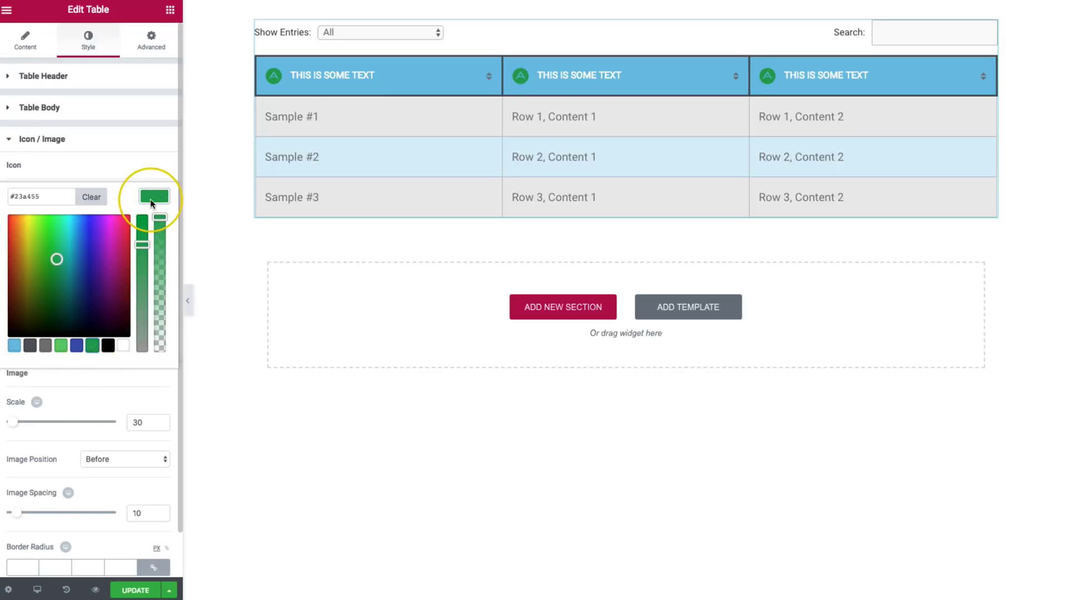
pyautogui.click(150, 199)
pyautogui.moveTo(45, 253); pyautogui.dragTo(48, 249)
# Try the icon position After, return it to Before, and set the icon spacing to 13.
pyautogui.click(105, 285)
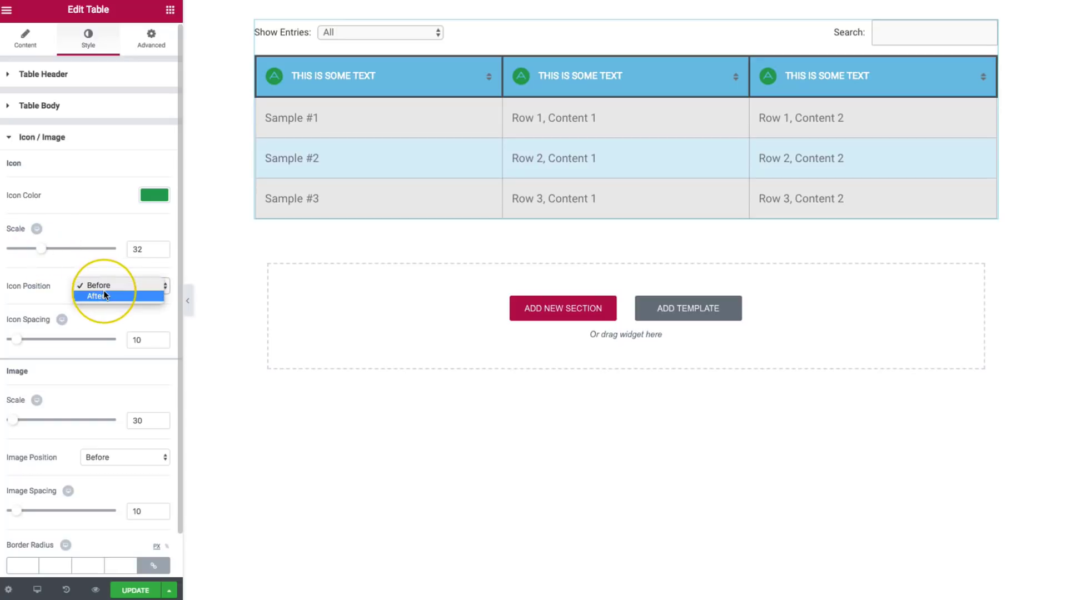
pyautogui.click(102, 293)
pyautogui.click(113, 286)
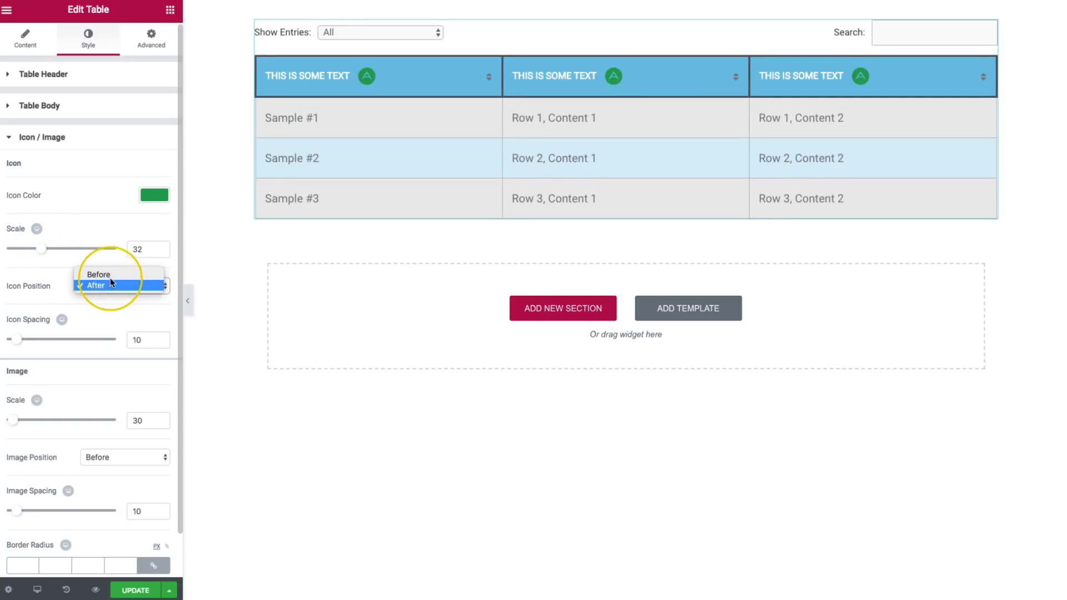
pyautogui.click(107, 275)
pyautogui.moveTo(21, 343)
pyautogui.mouseDown()
pyautogui.moveTo(33, 342)
pyautogui.moveTo(24, 343)
pyautogui.mouseUp()
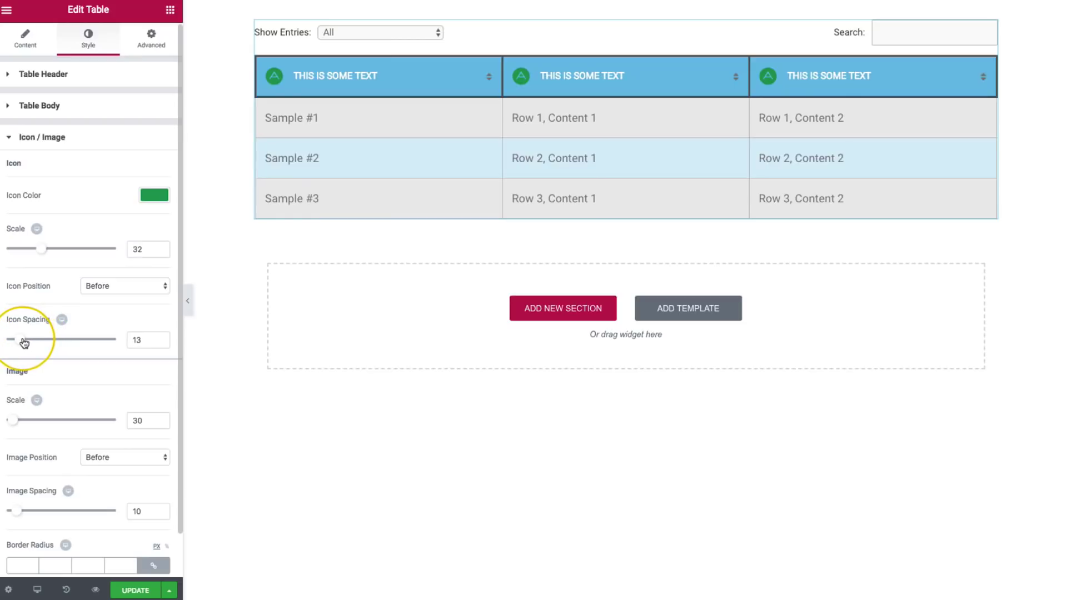
# Set the label color of the search and show entries controls to light blue (#6ec1e4).
pyautogui.scroll(-1, 67, 391)
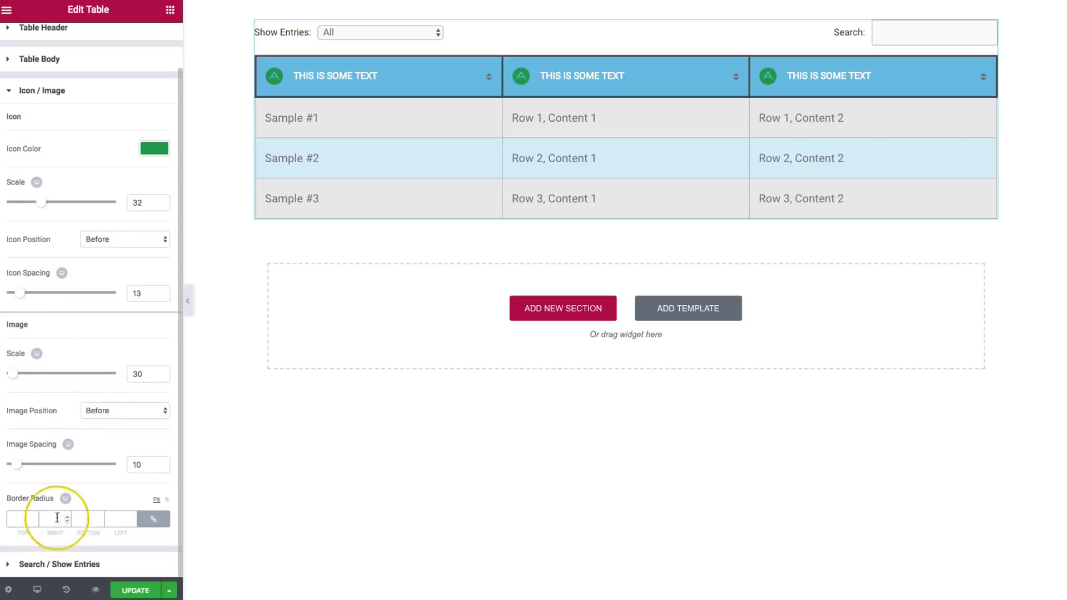
pyautogui.click(91, 565)
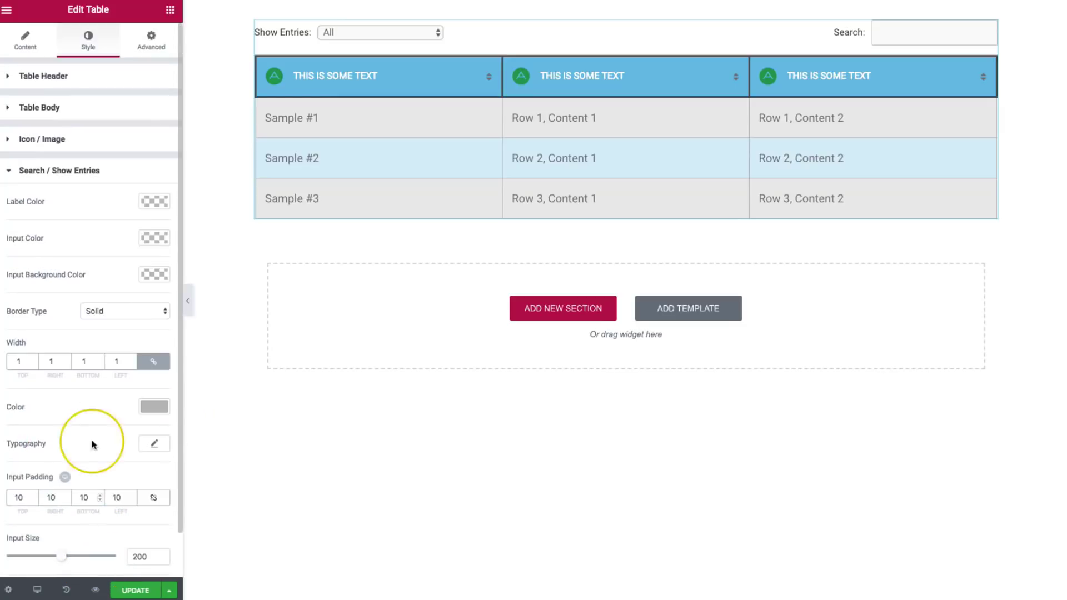
pyautogui.click(158, 201)
pyautogui.click(15, 351)
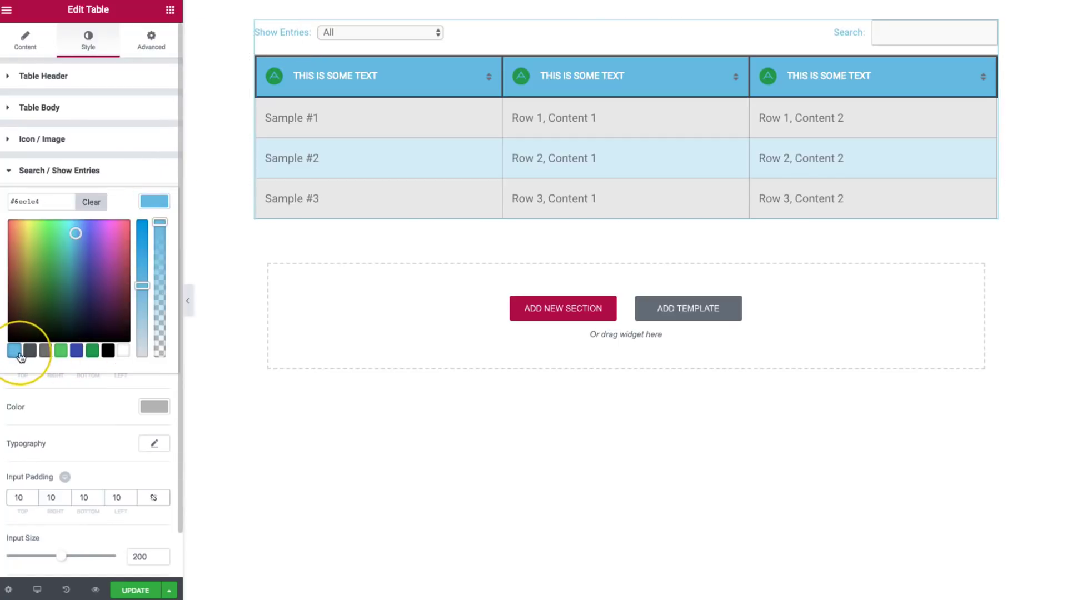
pyautogui.click(154, 203)
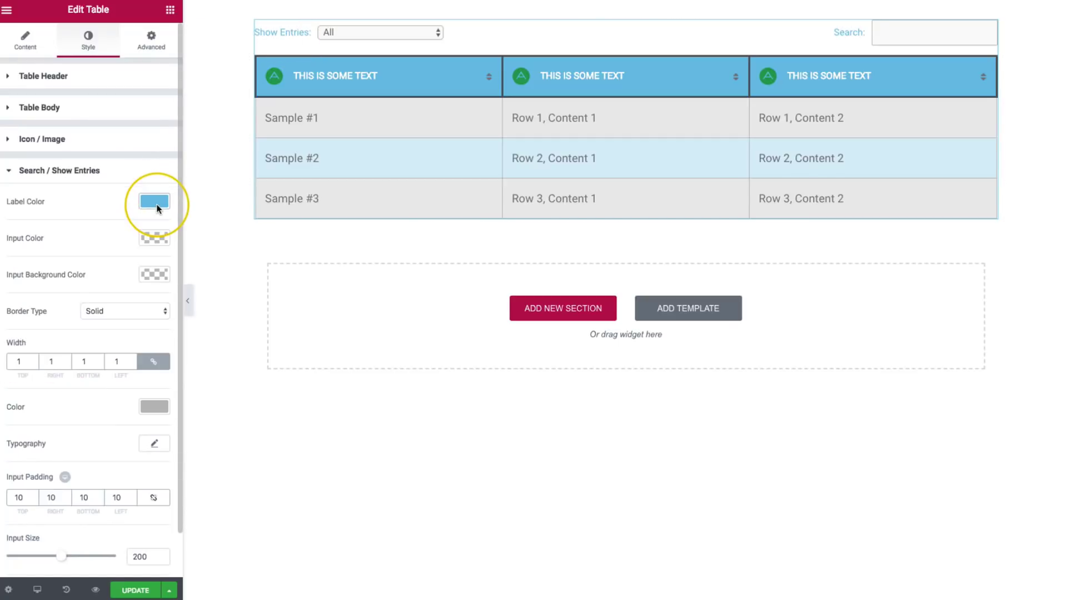
# Check the input color options for the search and show entries fields.
pyautogui.click(153, 238)
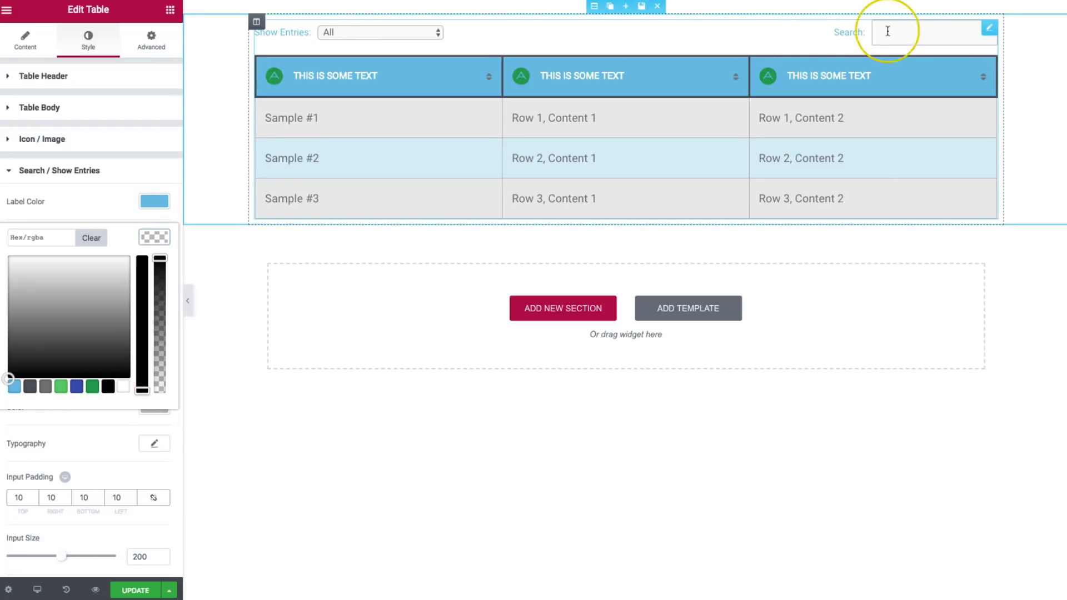
pyautogui.click(160, 268)
pyautogui.click(153, 238)
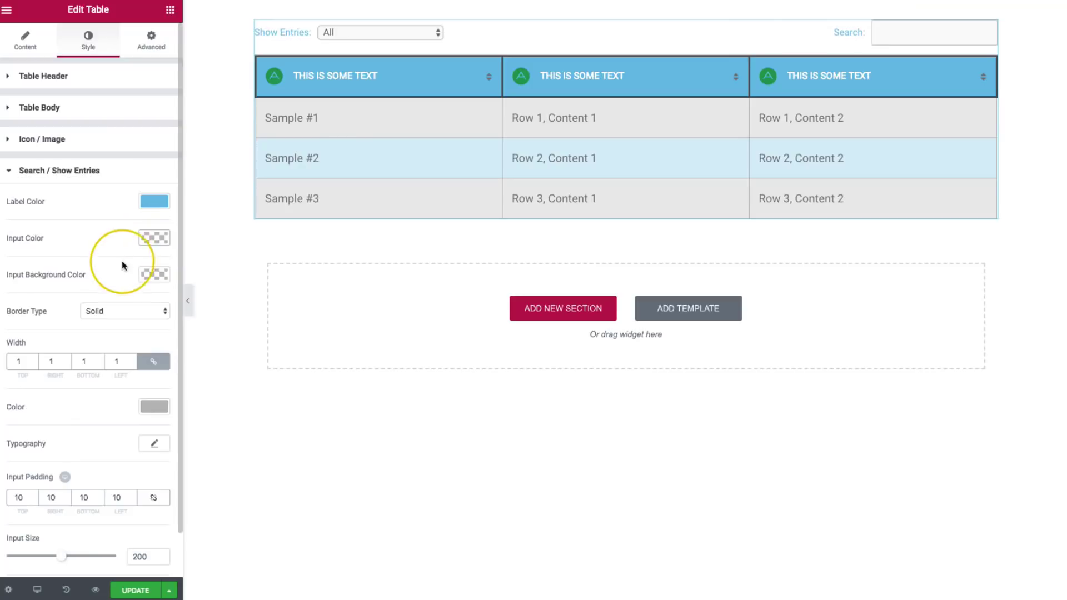
# Set the search and show entries input background color to semi-transparent light blue and their border type to None.
pyautogui.click(147, 275)
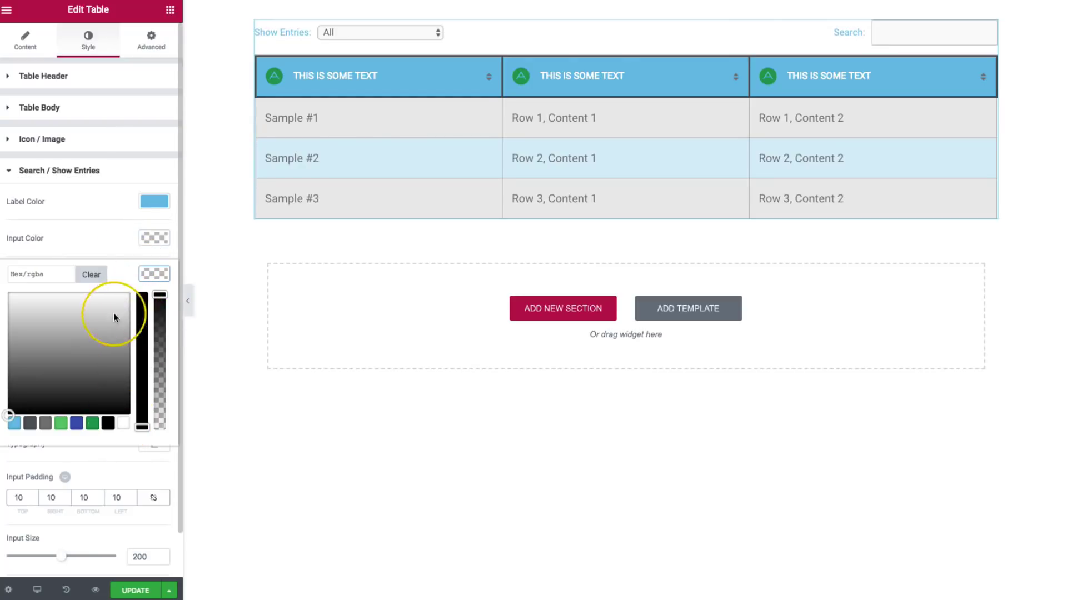
pyautogui.click(160, 311)
pyautogui.moveTo(158, 367); pyautogui.dragTo(160, 393)
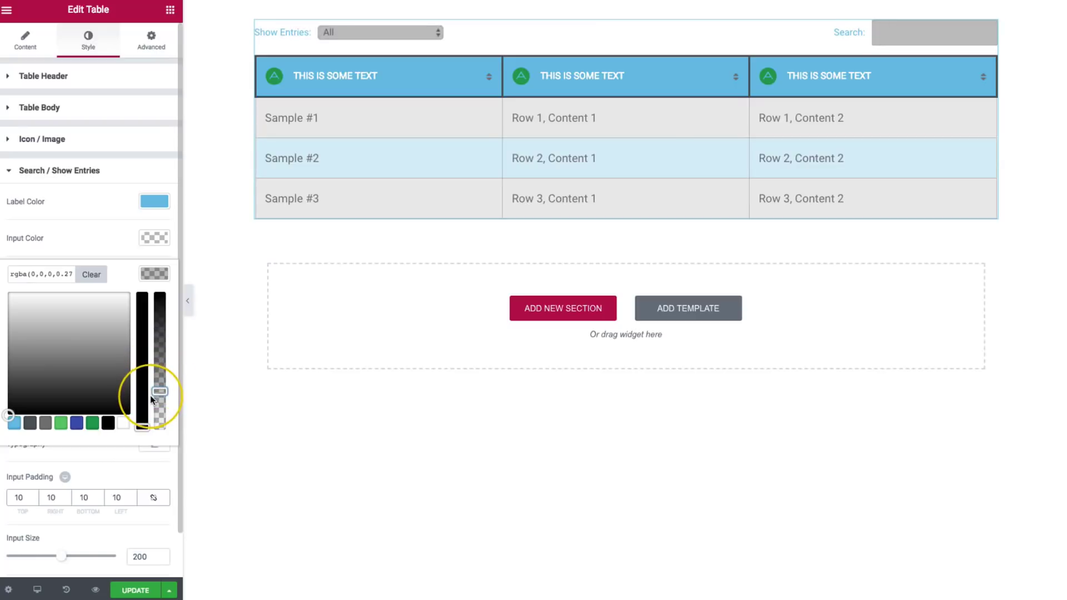
pyautogui.click(20, 427)
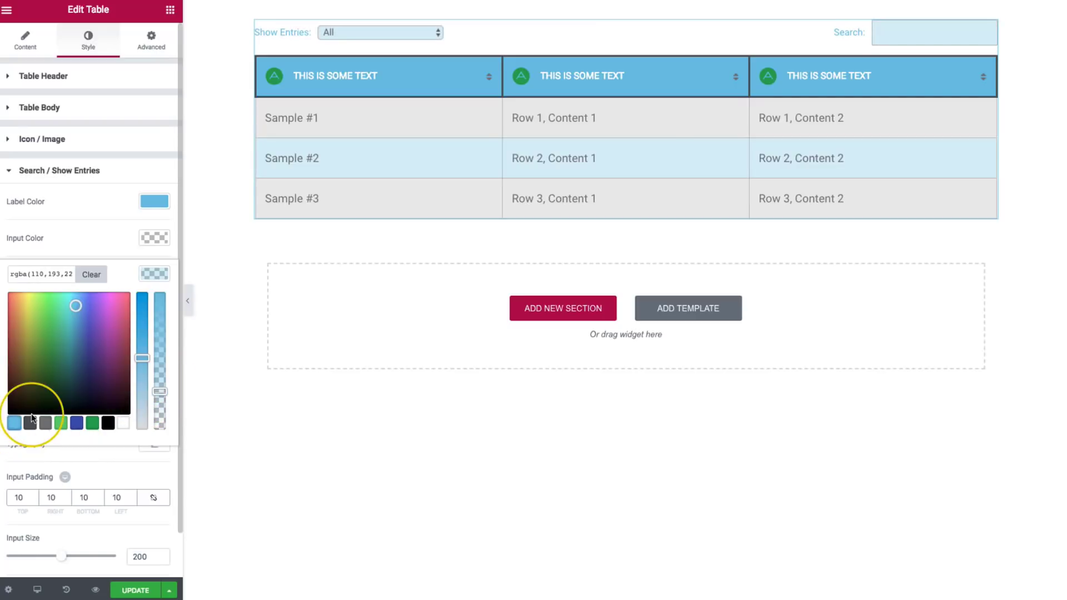
pyautogui.click(153, 273)
pyautogui.click(106, 312)
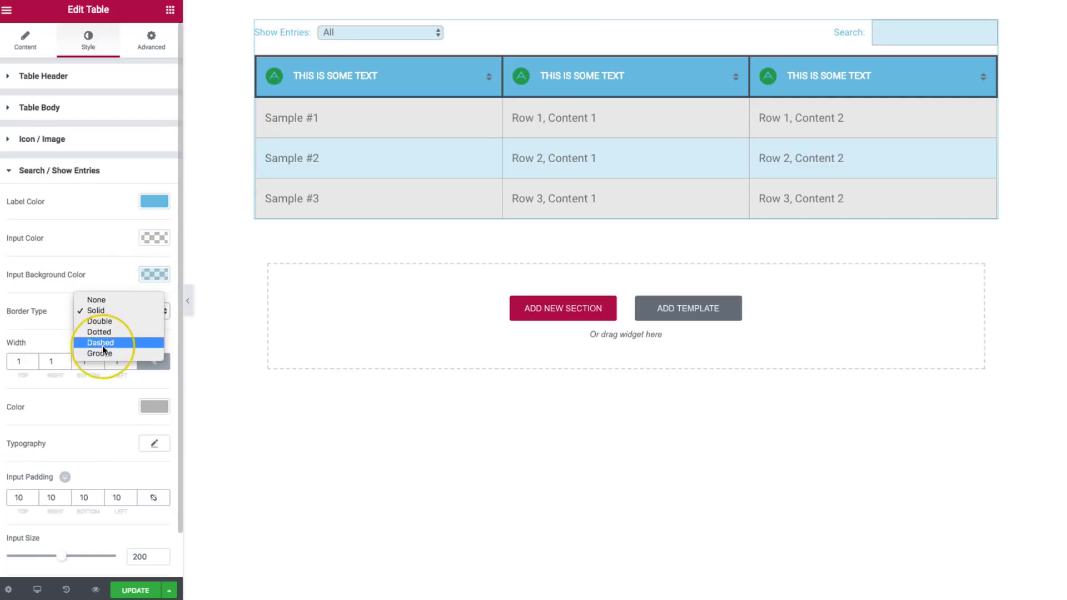
pyautogui.click(94, 301)
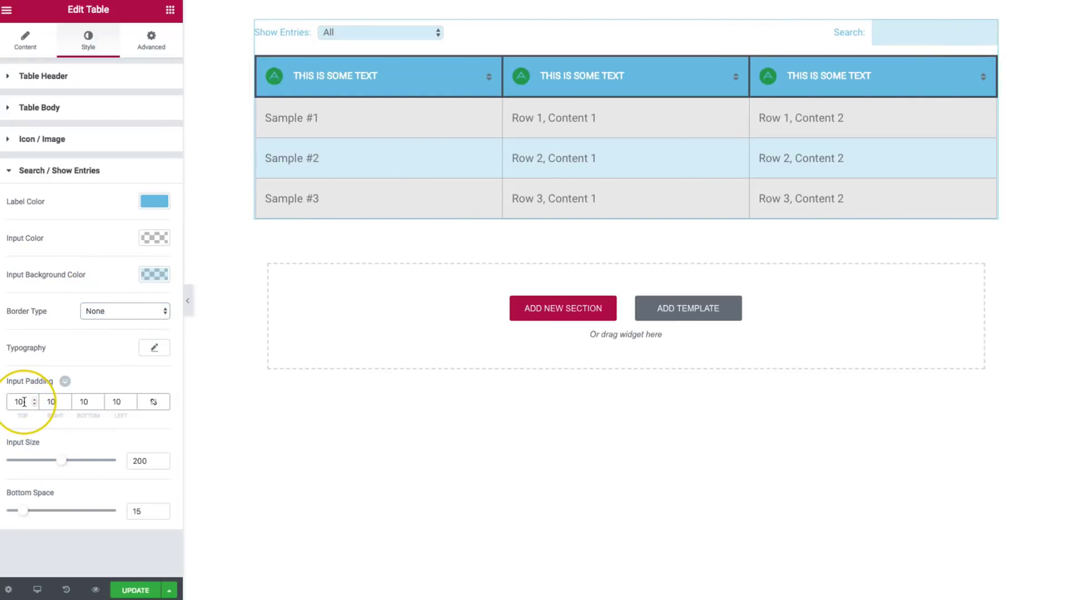
# Set the search and show entries bottom space to 11 and input size to 175.
pyautogui.moveTo(24, 513)
pyautogui.mouseDown()
pyautogui.moveTo(9, 514)
pyautogui.moveTo(33, 512)
pyautogui.moveTo(9, 512)
pyautogui.moveTo(23, 511)
pyautogui.mouseUp()
pyautogui.moveTo(57, 462)
pyautogui.mouseDown()
pyautogui.moveTo(46, 464)
pyautogui.moveTo(77, 465)
pyautogui.moveTo(54, 464)
pyautogui.mouseUp()
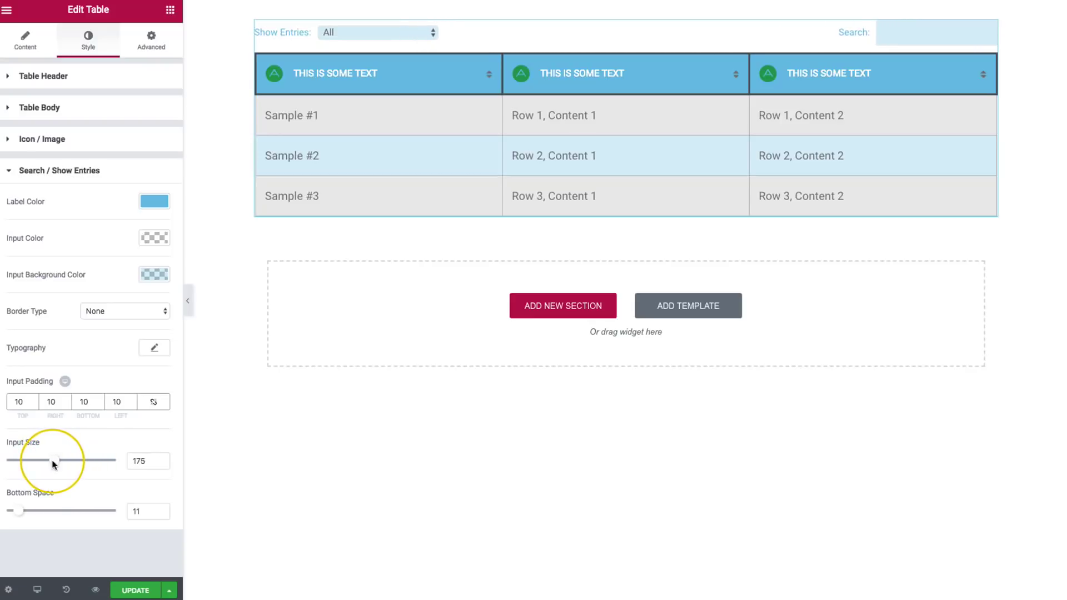
# Review the style settings of the table body and the table header, including their padding, row colors and borders.
pyautogui.click(82, 173)
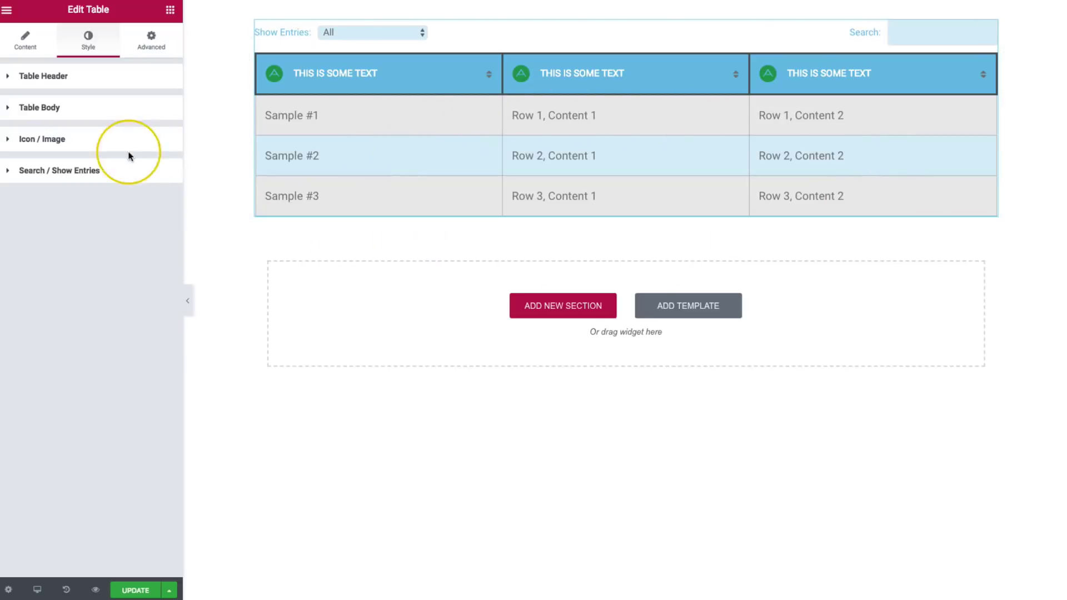
pyautogui.click(69, 113)
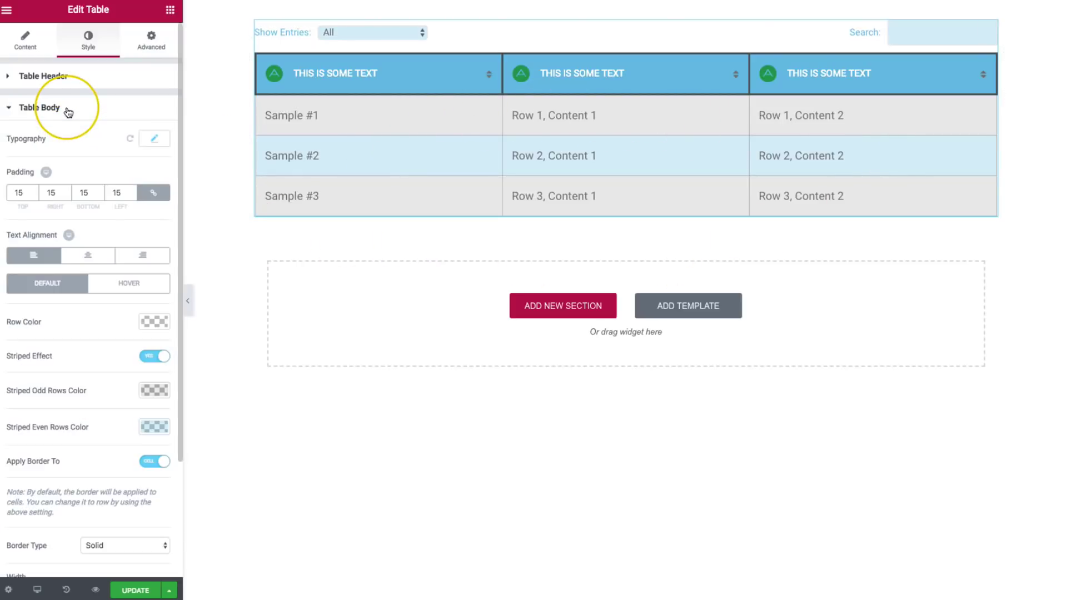
pyautogui.click(68, 113)
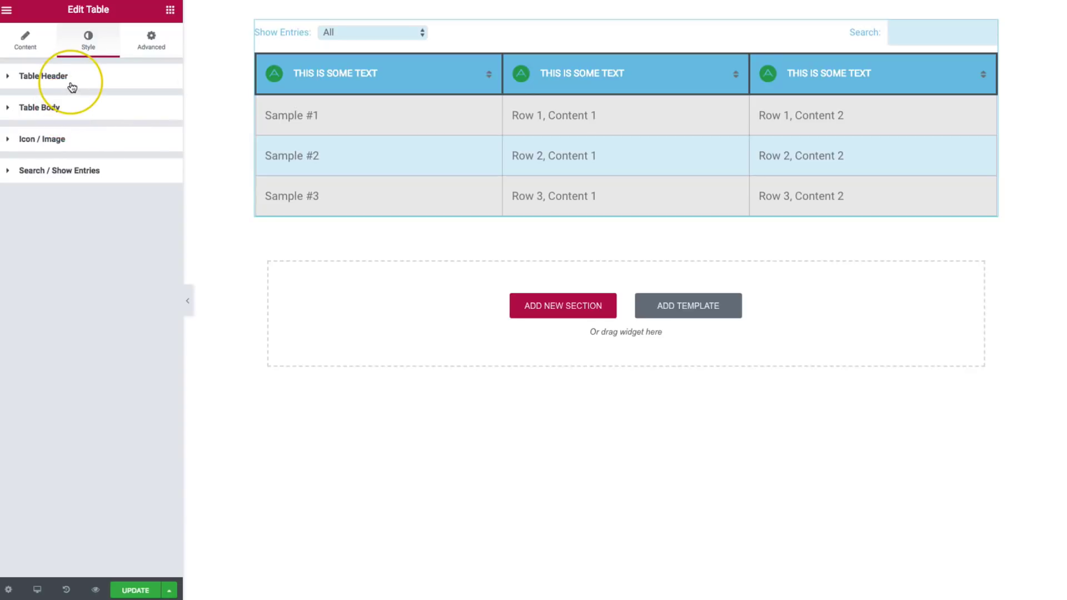
pyautogui.click(72, 88)
pyautogui.scroll(-3, 79, 317)
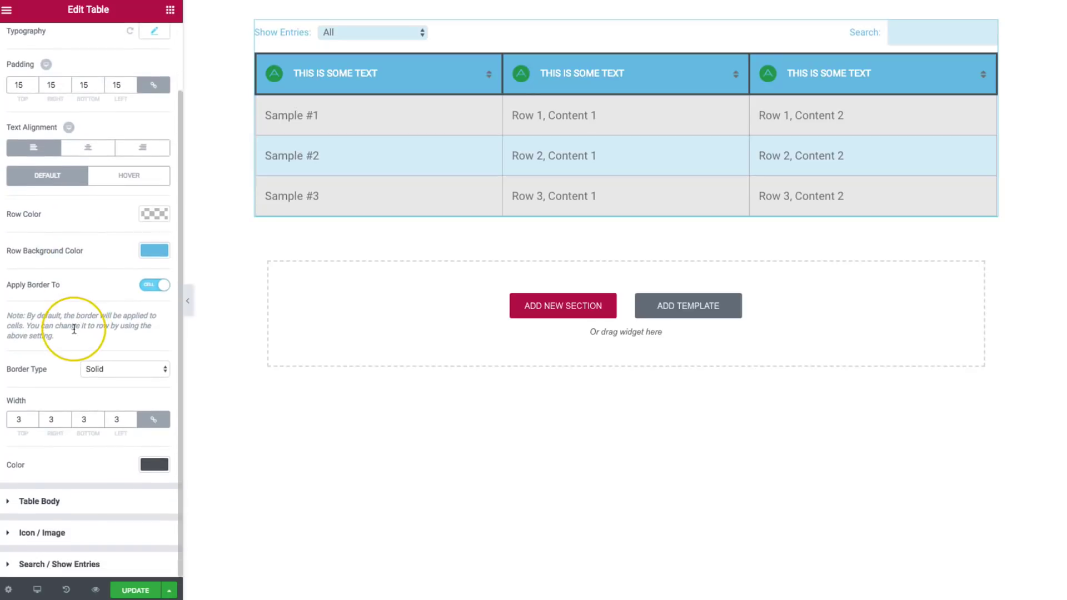
pyautogui.scroll(2, 74, 329)
pyautogui.scroll(-2, 74, 329)
pyautogui.scroll(2, 75, 329)
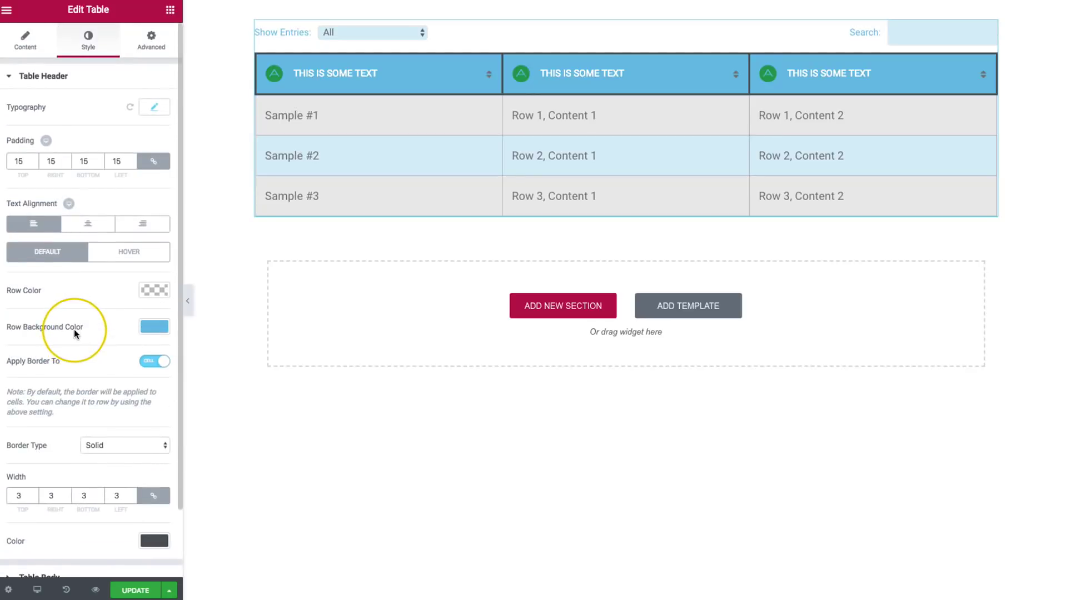
# Replace the styled table section with a new Ultimate Addons Table widget, found by searching the elements for "table".
pyautogui.click(25, 40)
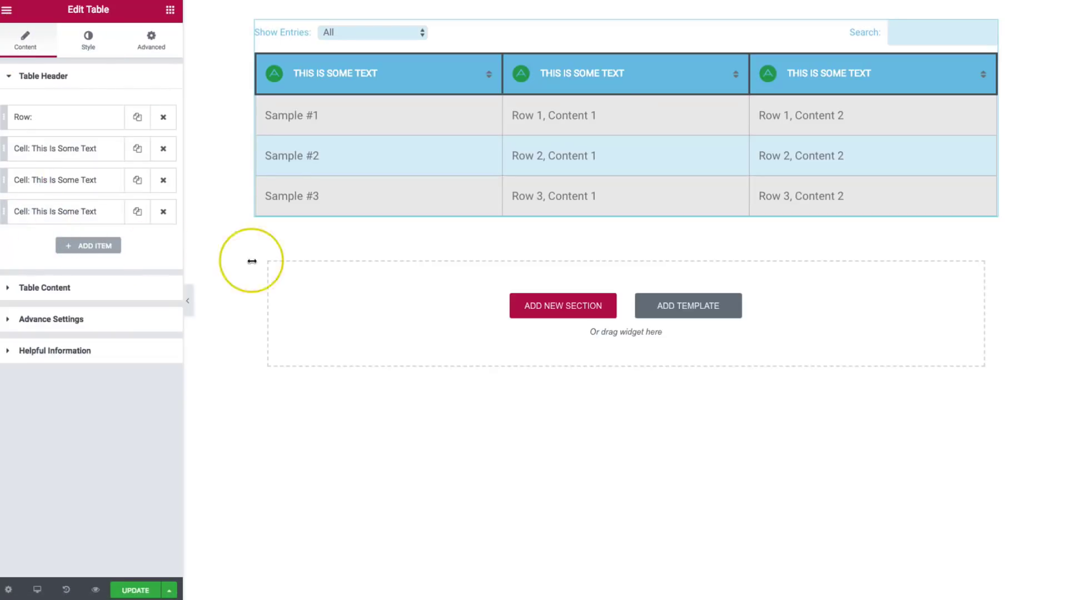
pyautogui.click(657, 9)
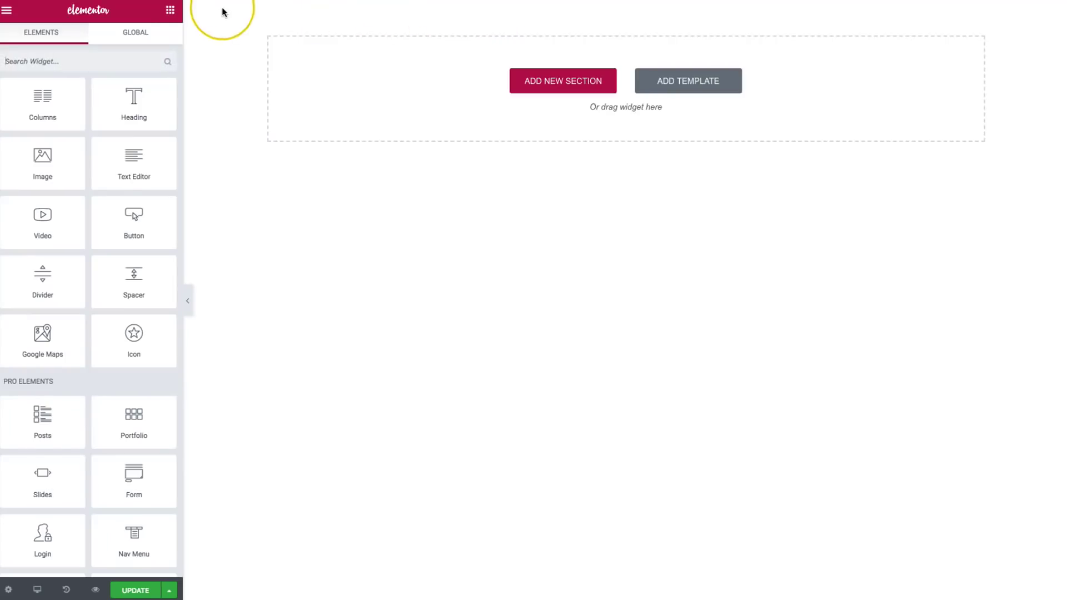
pyautogui.write('table')
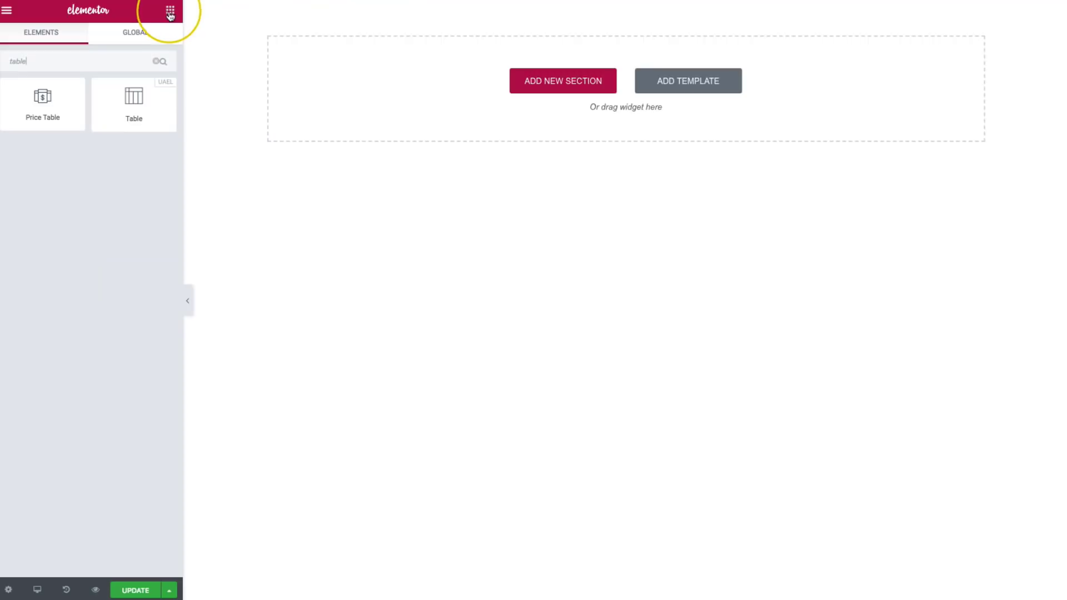
pyautogui.moveTo(136, 101); pyautogui.dragTo(375, 59)
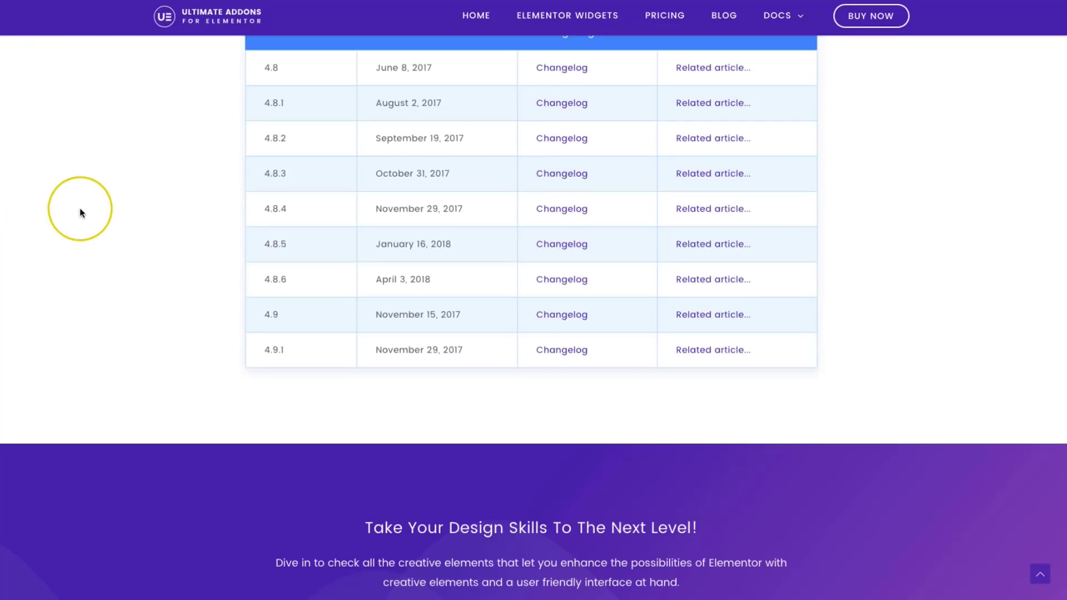
# Examine the Product Changelogs table and the other sample tables on the Ultimate Addons demo page.
pyautogui.scroll(2, 86, 217)
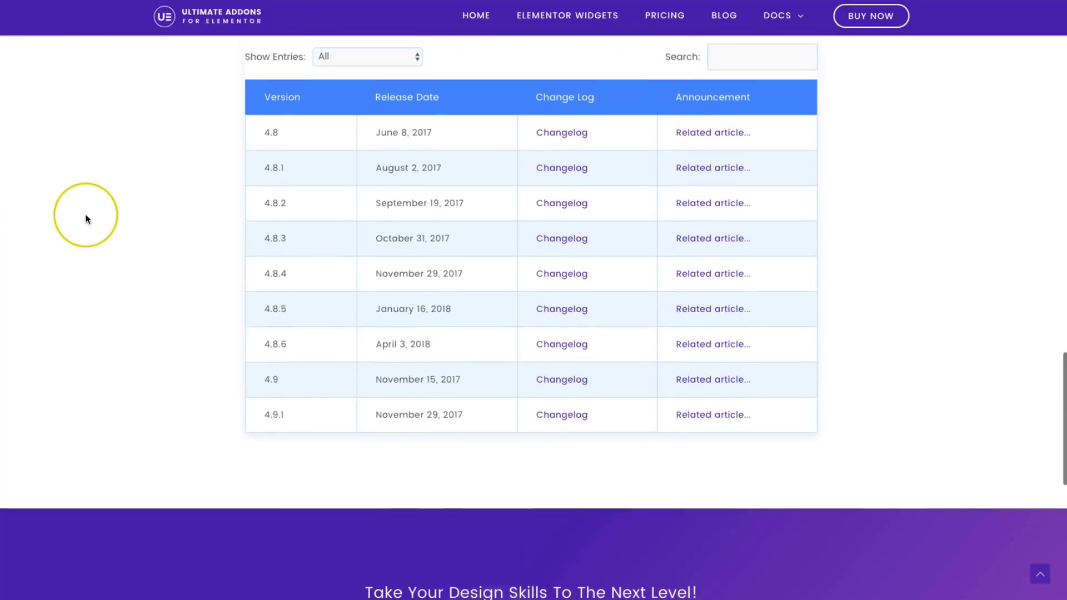
pyautogui.scroll(1, 256, 105)
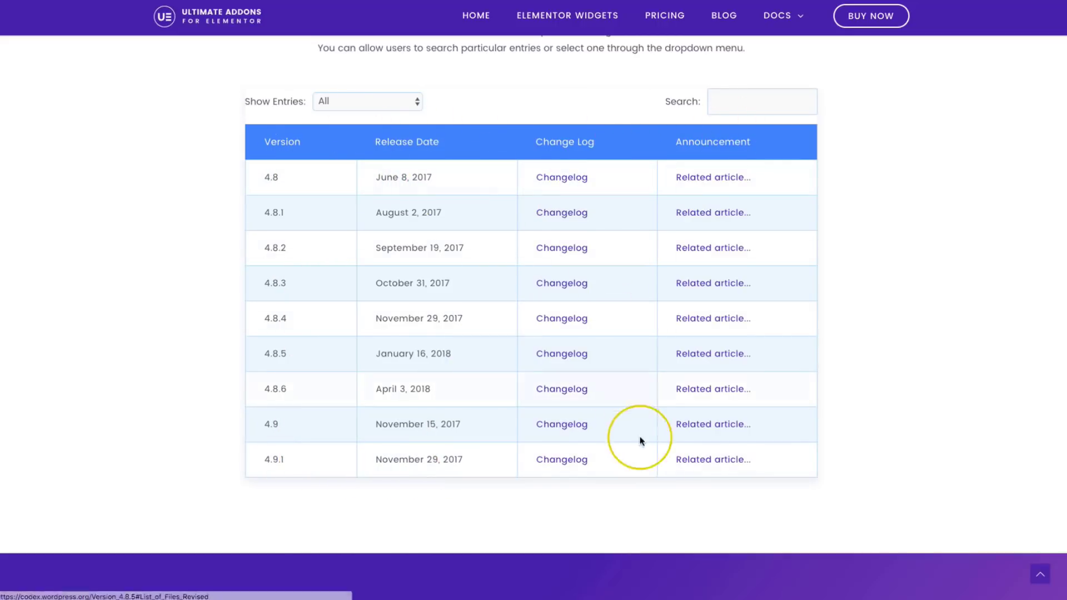
pyautogui.scroll(10, 675, 151)
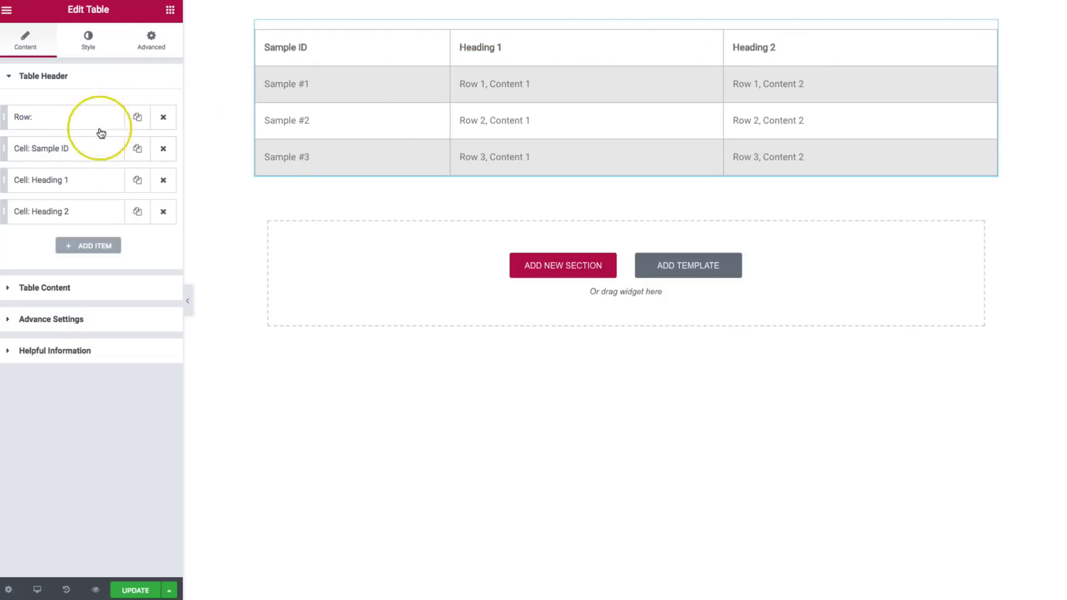
# In the new table's header, set the text of the three cells to Company, Colors and Sizes.
pyautogui.click(58, 154)
pyautogui.tripleClick(114, 257)
pyautogui.write('Company')
pyautogui.click(67, 293)
pyautogui.tripleClick(98, 286)
pyautogui.write('Colors')
pyautogui.click(66, 324)
pyautogui.tripleClick(102, 319)
pyautogui.write('Sizes')
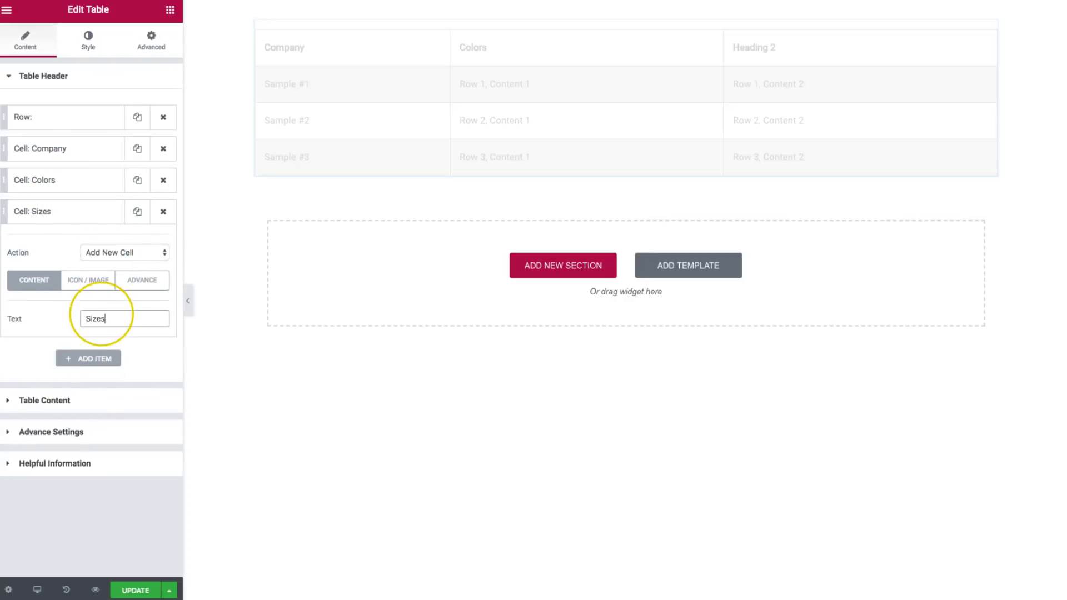
pyautogui.click(81, 214)
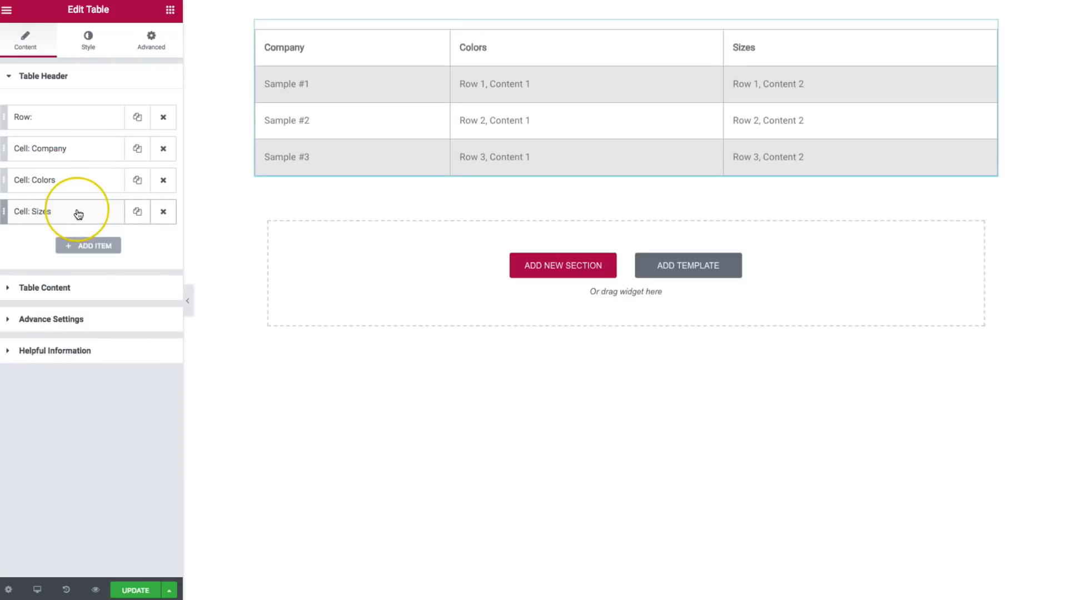
# Delete the sample cells and extra rows from the table content, keeping only a single row item.
pyautogui.click(63, 293)
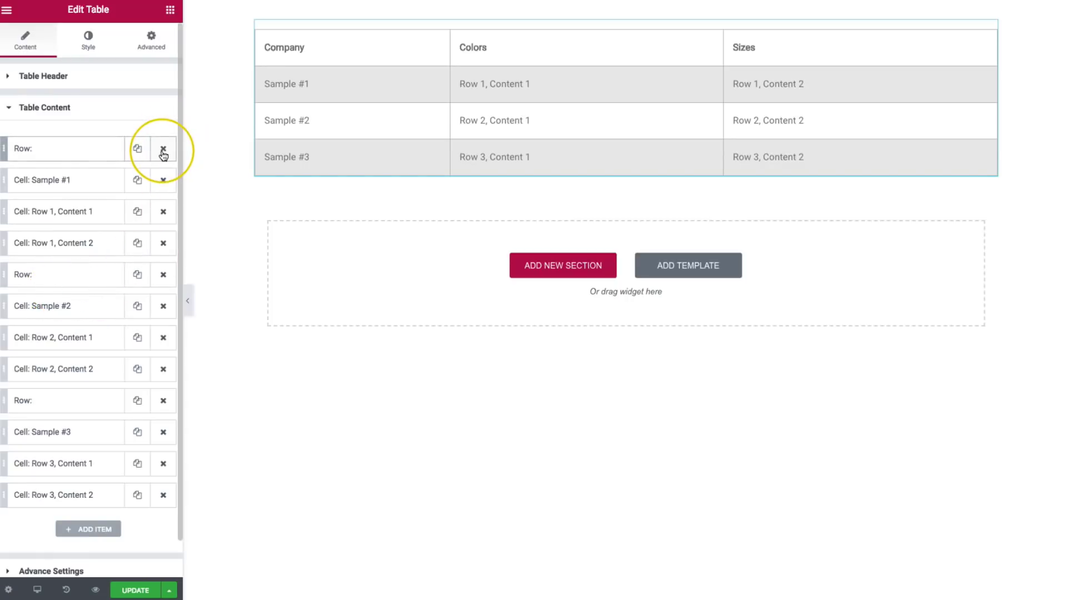
pyautogui.click(163, 181)
pyautogui.click(163, 181)
pyautogui.click(162, 181)
pyautogui.click(163, 181)
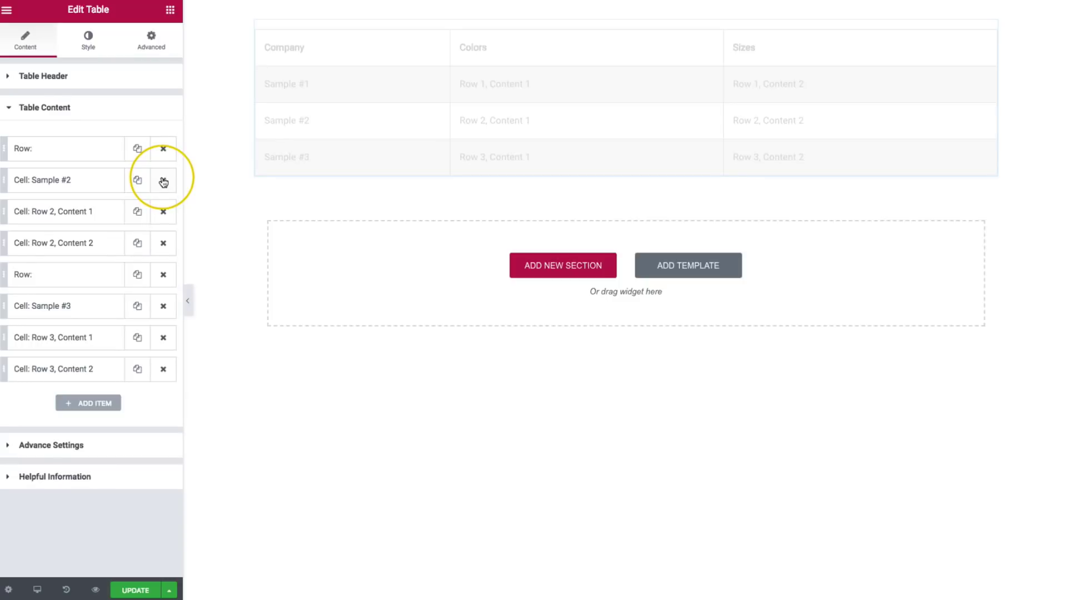
pyautogui.click(163, 182)
pyautogui.click(162, 181)
pyautogui.click(163, 181)
pyautogui.click(163, 181)
pyautogui.click(162, 182)
pyautogui.click(163, 181)
pyautogui.click(162, 181)
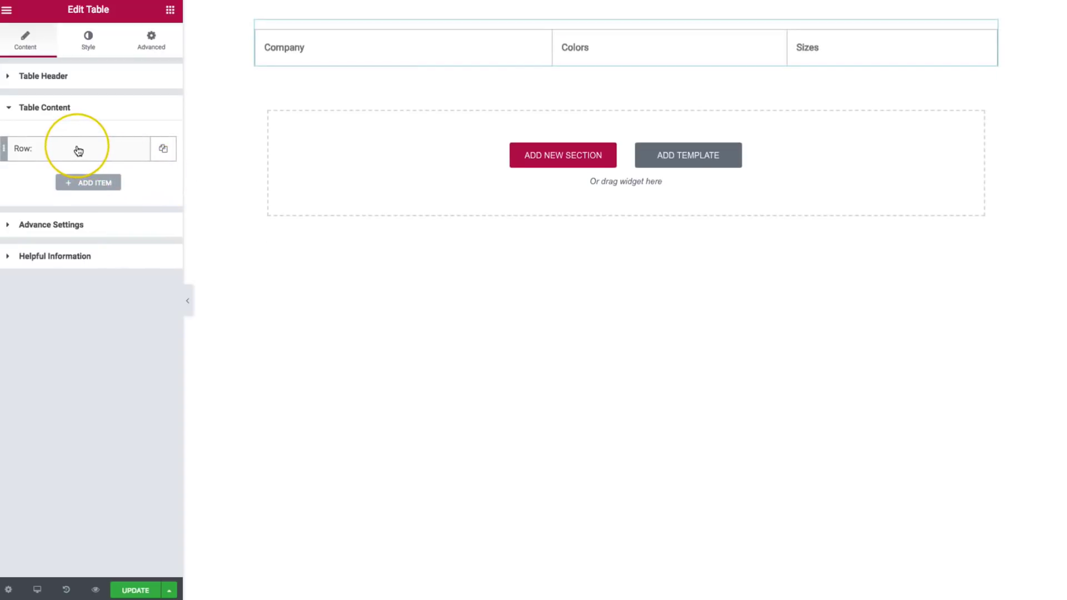
# Add a cell to the content row and set its text to ARMANI, taken from the demo page's row span table.
pyautogui.click(84, 180)
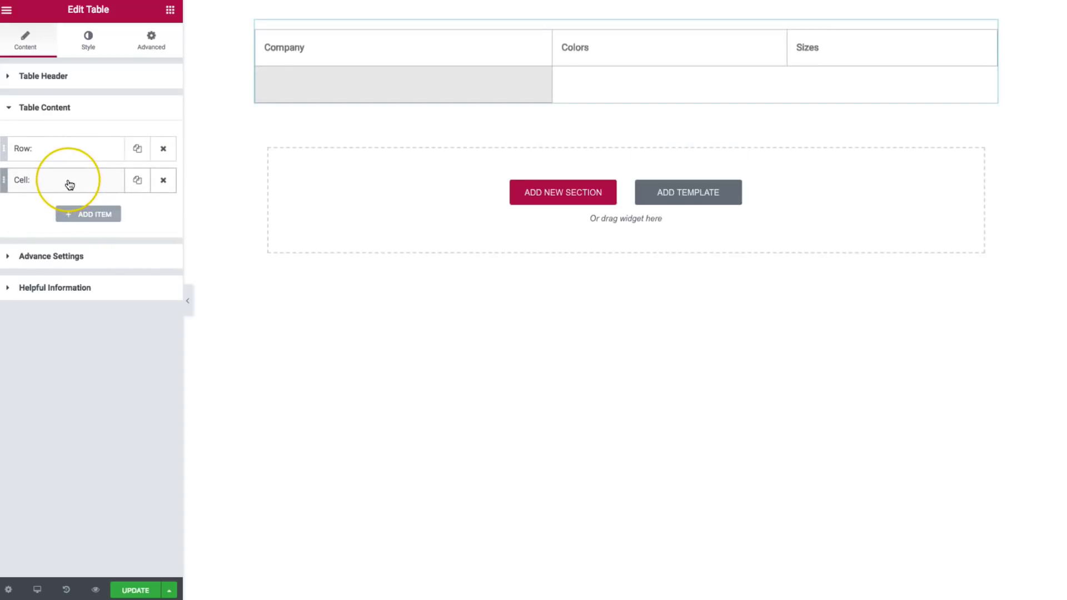
pyautogui.click(70, 183)
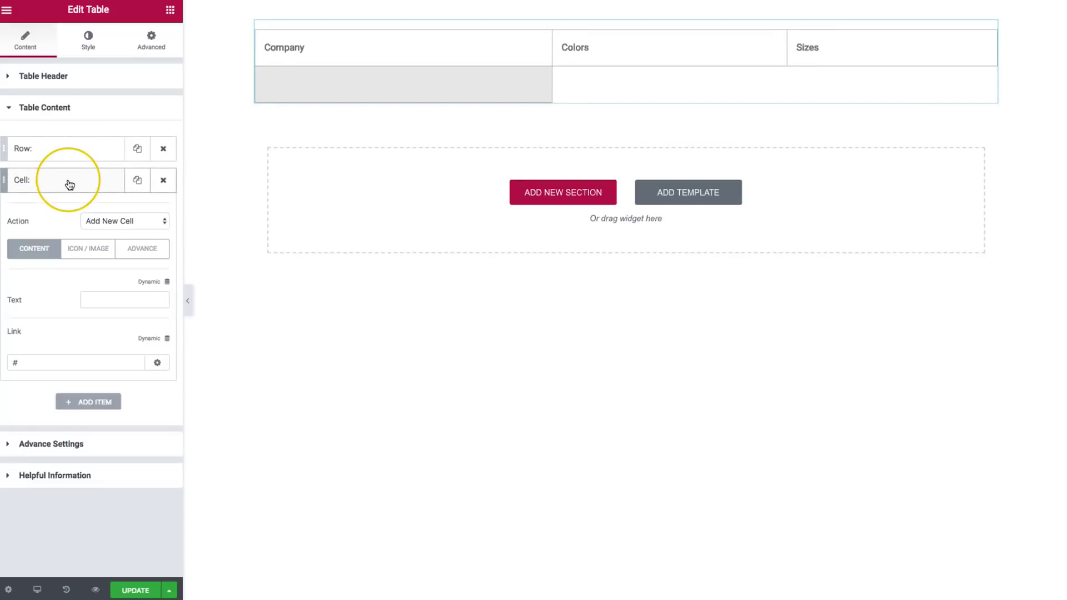
pyautogui.click(118, 302)
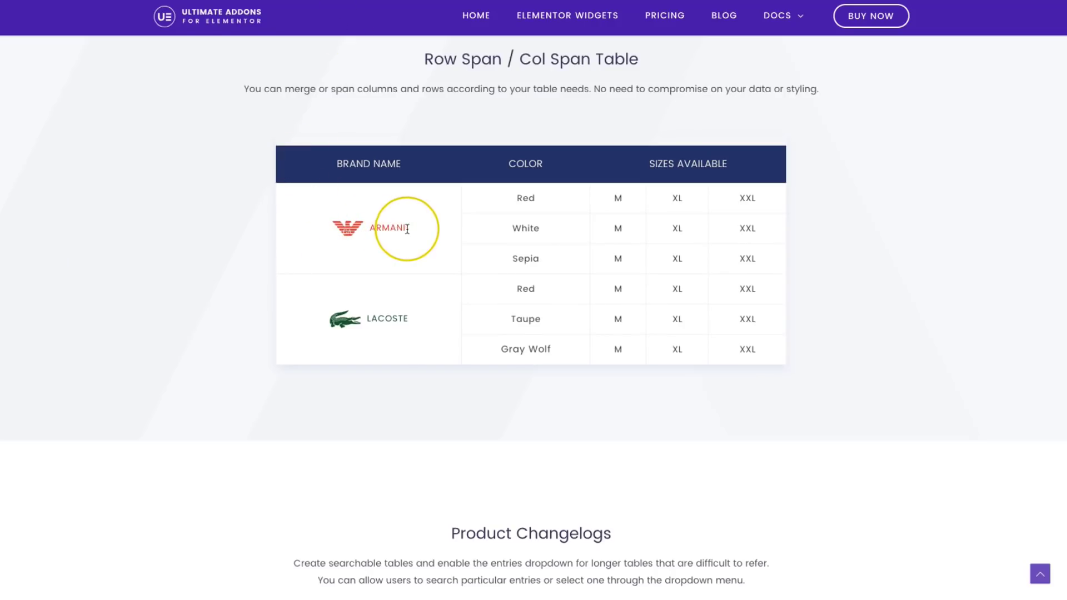
pyautogui.moveTo(386, 230); pyautogui.dragTo(375, 232)
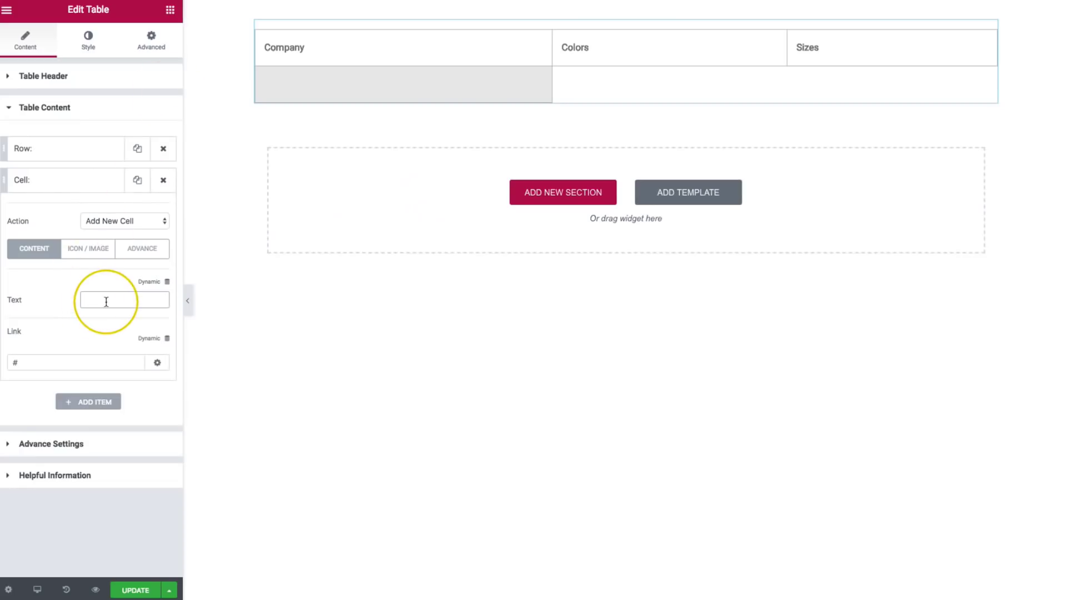
pyautogui.write('ARMANI')
# Give the ARMANI cell the address-book icon.
pyautogui.click(88, 249)
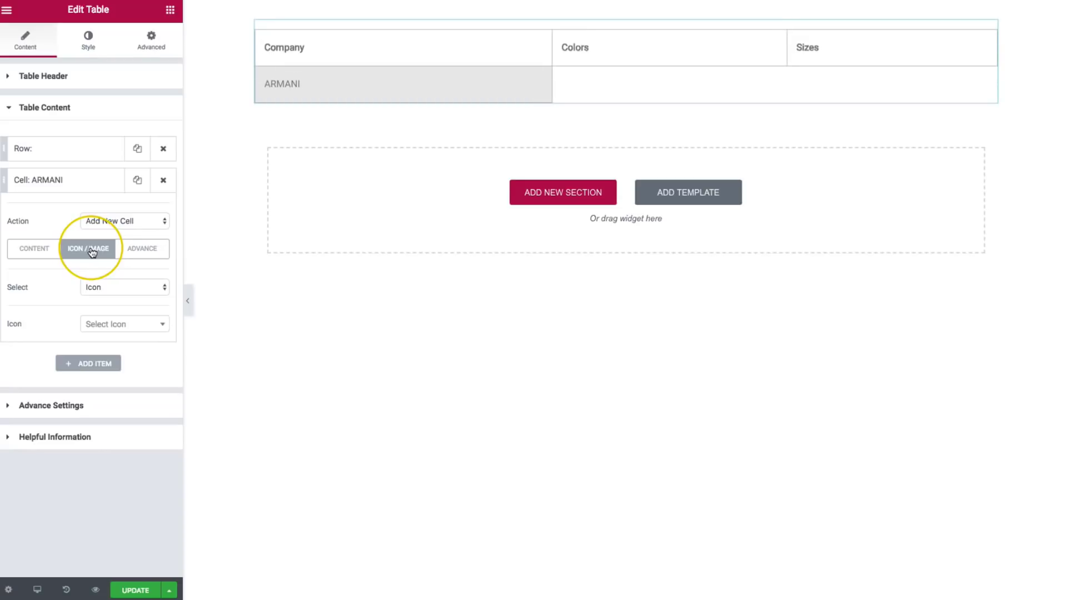
pyautogui.click(101, 288)
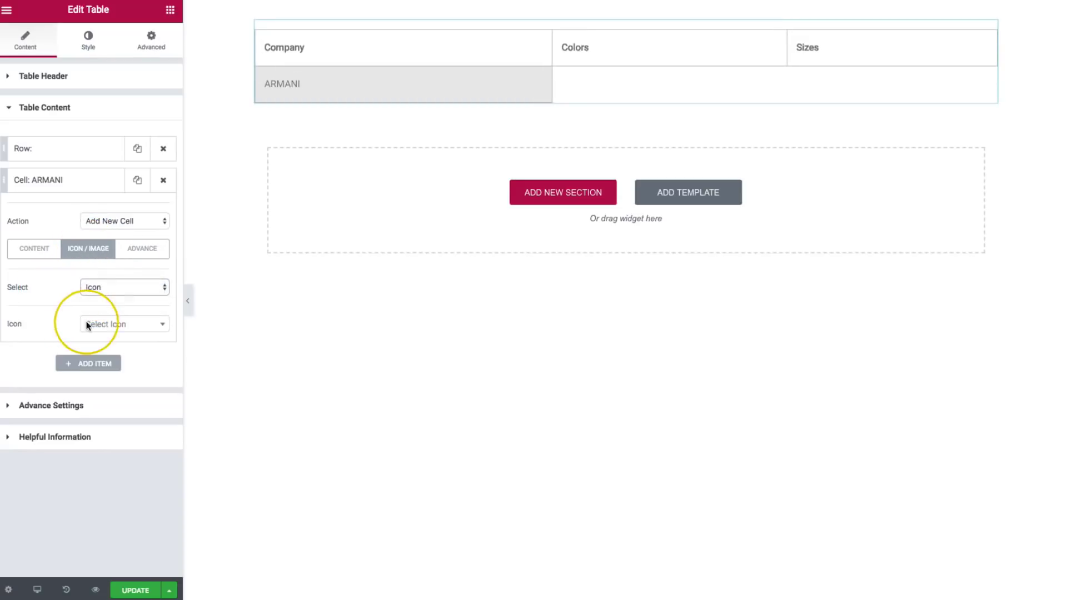
pyautogui.click(98, 328)
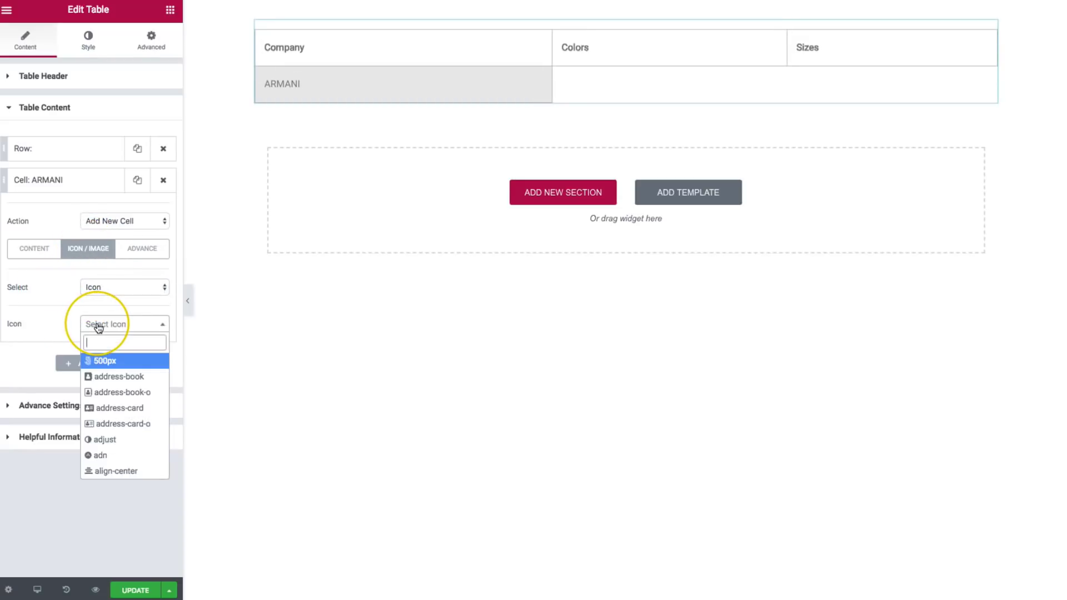
pyautogui.click(105, 377)
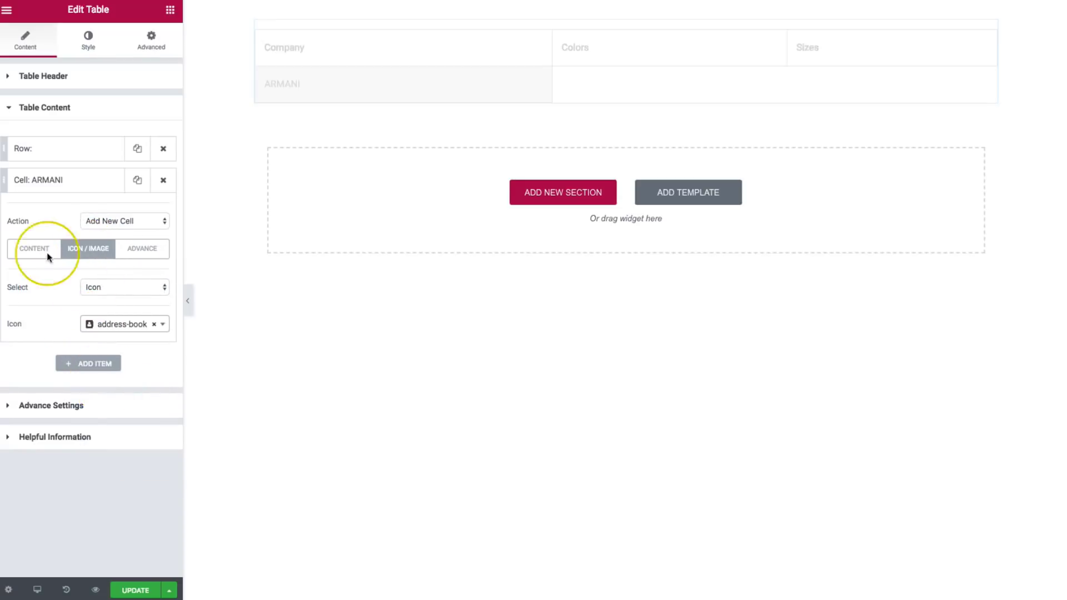
# Set the ARMANI cell's row span to 3 as in the demo table, and recheck its icon and text settings.
pyautogui.click(145, 251)
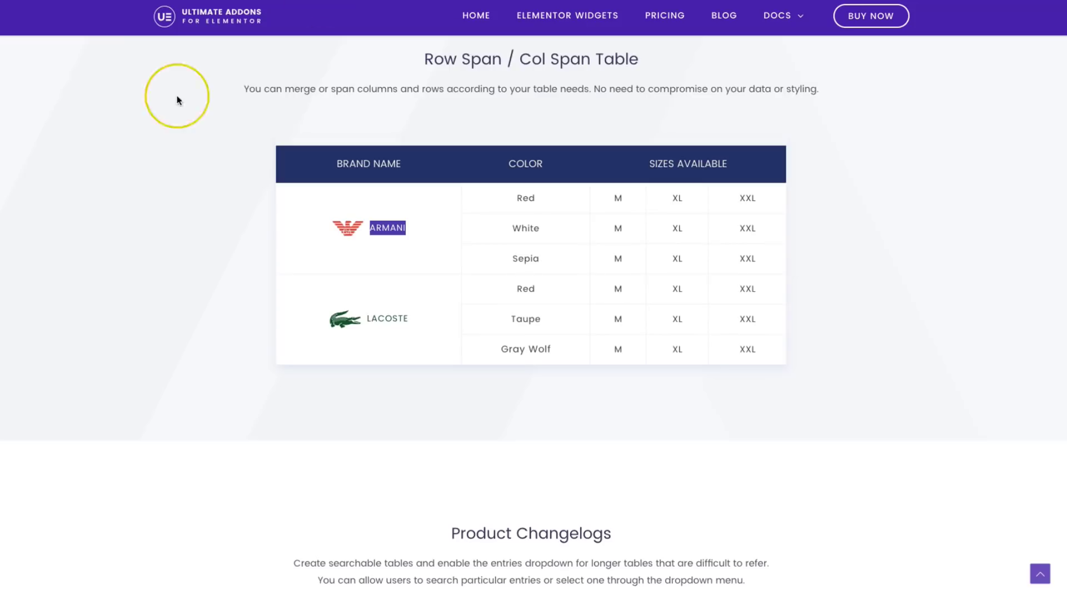
pyautogui.click(382, 225)
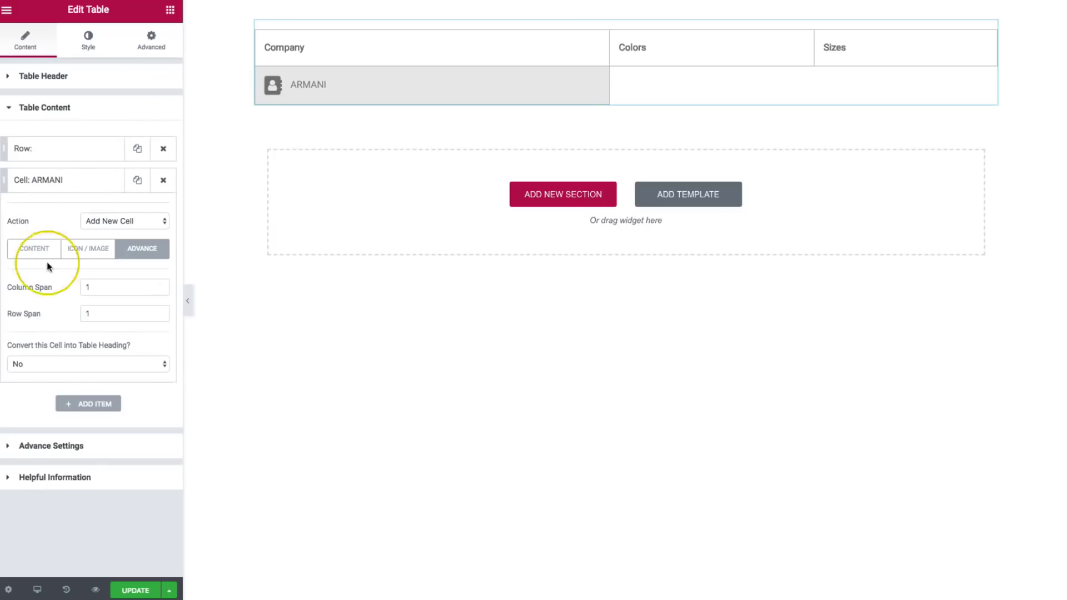
pyautogui.doubleClick(80, 314)
pyautogui.write('3')
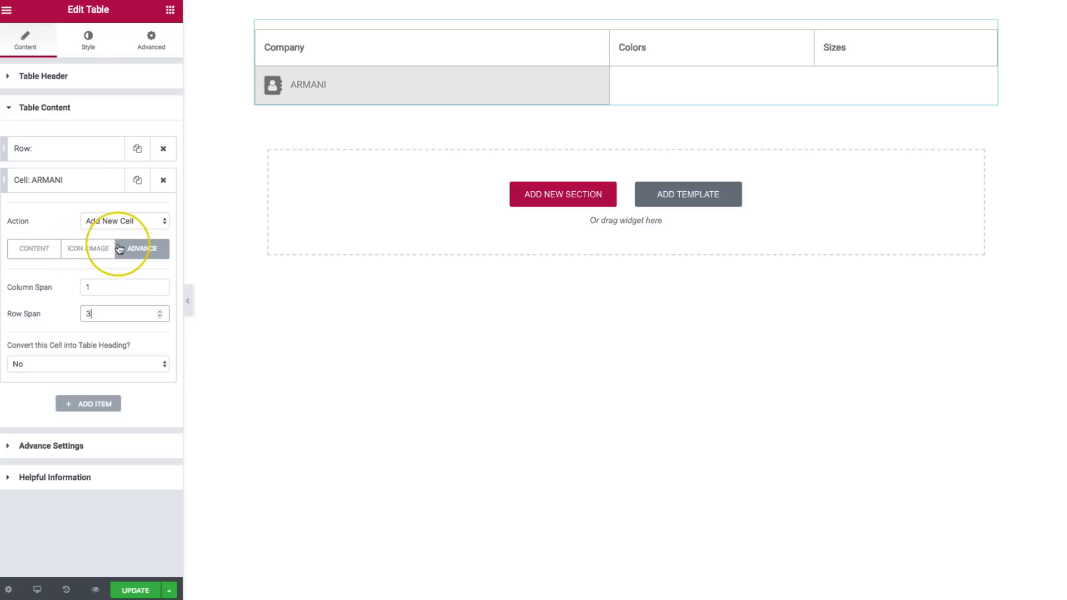
pyautogui.click(80, 253)
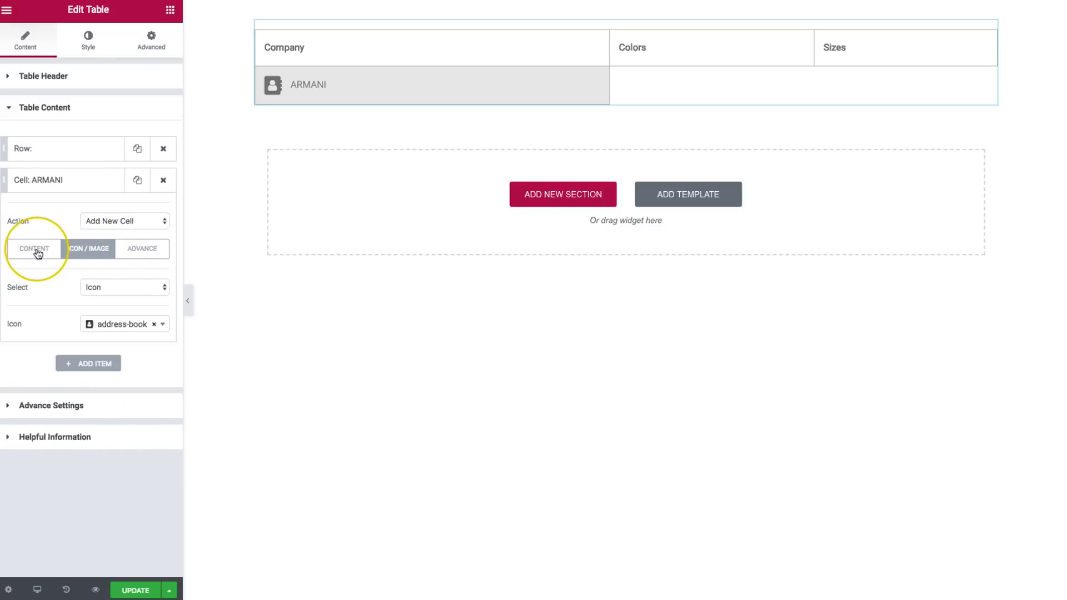
pyautogui.click(36, 254)
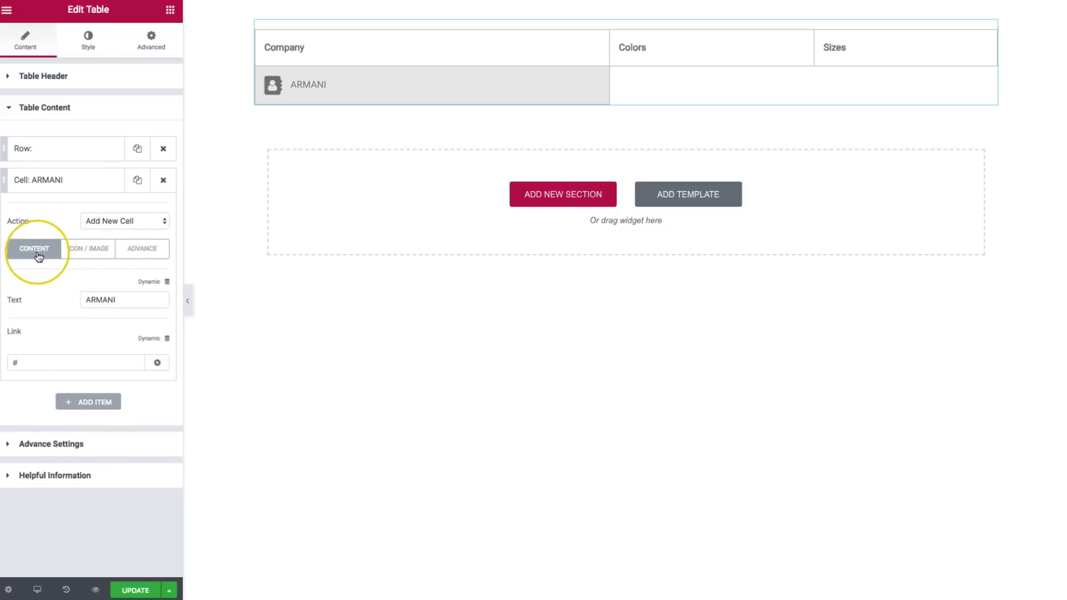
pyautogui.click(45, 179)
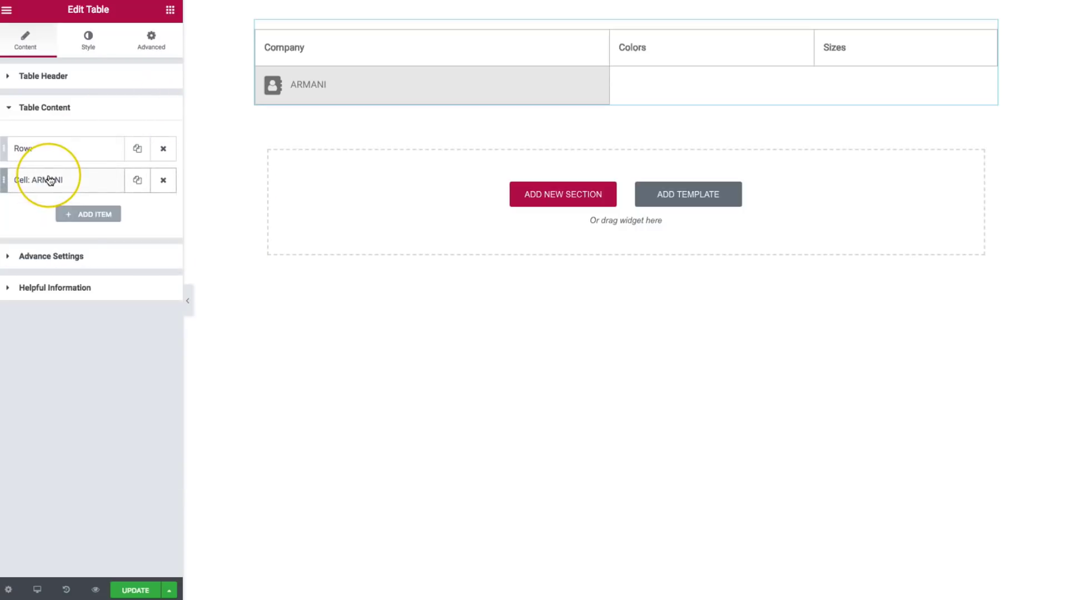
# Add a second cell to the content row with the text Red.
pyautogui.click(89, 216)
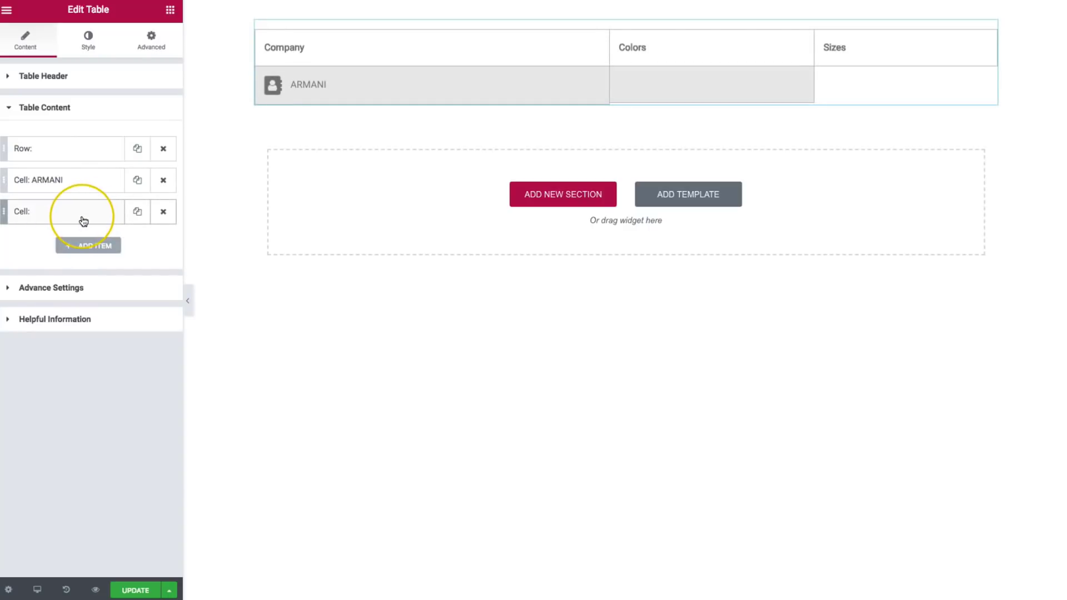
pyautogui.click(83, 216)
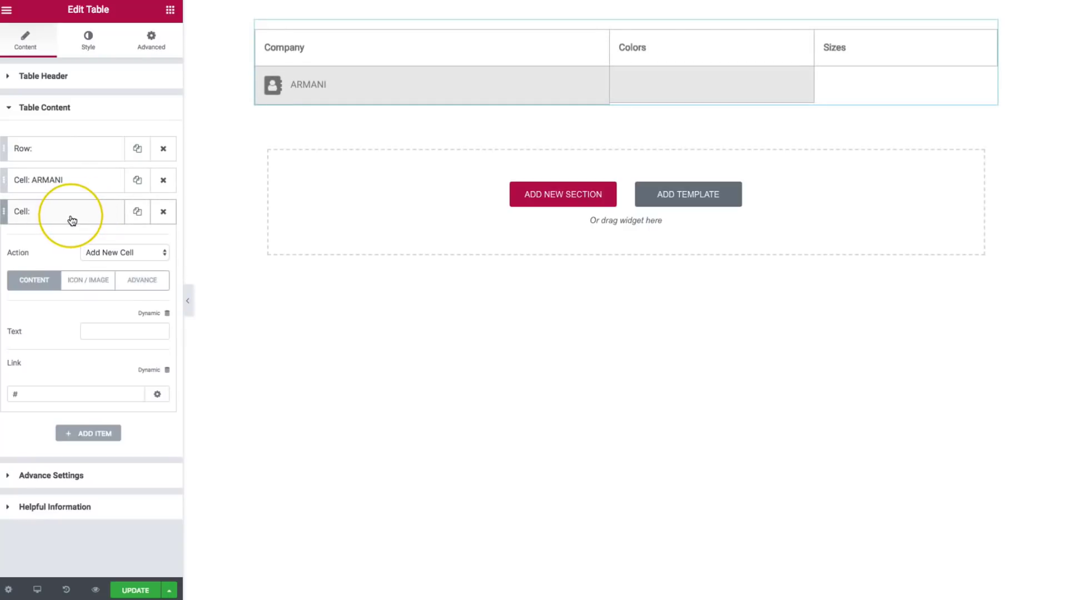
pyautogui.click(95, 335)
pyautogui.write('Red')
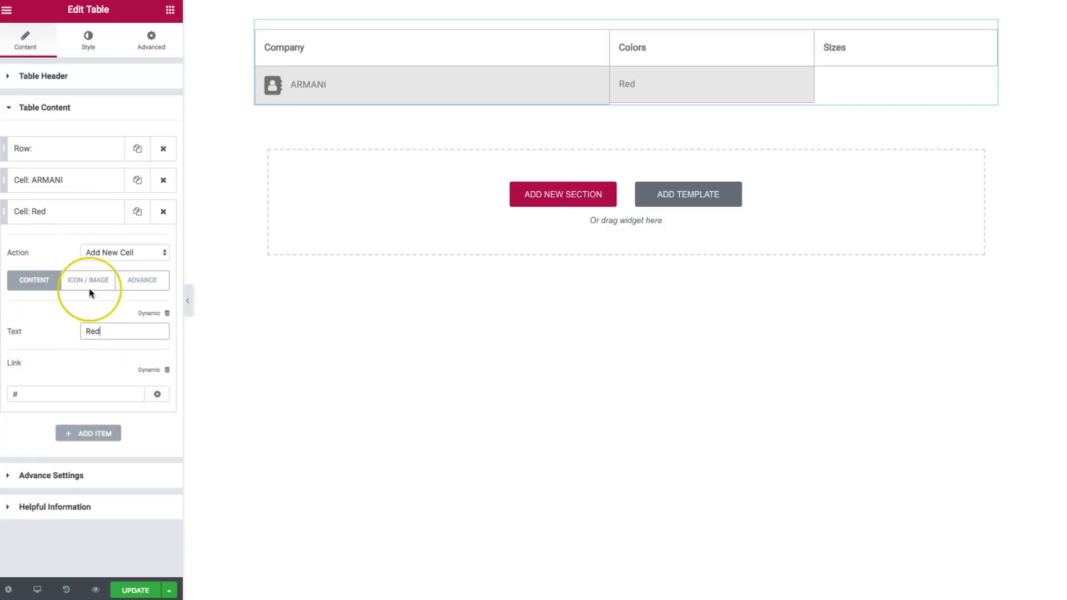
pyautogui.click(99, 214)
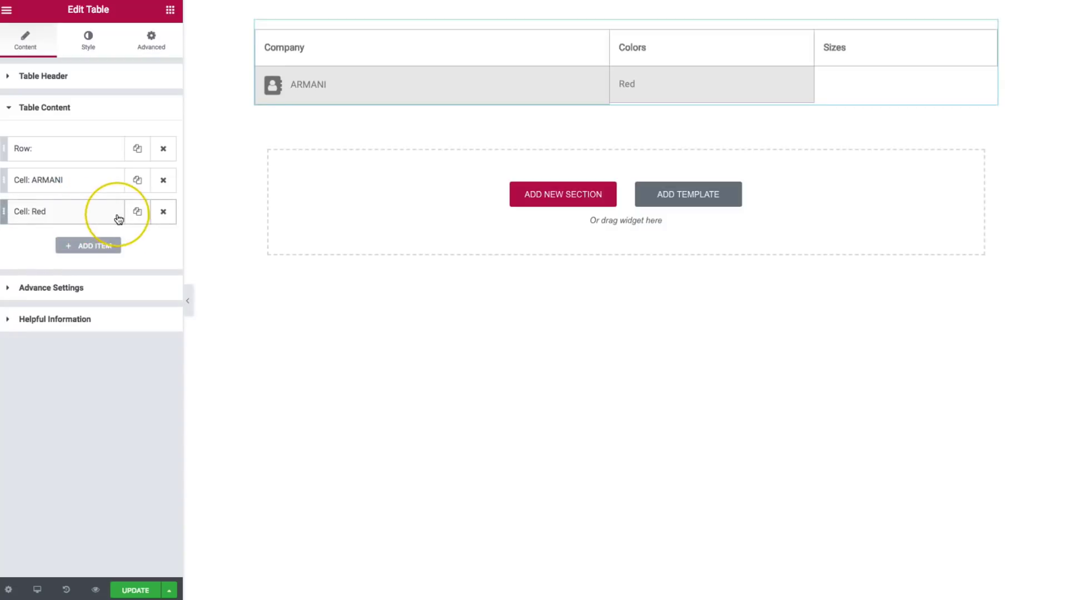
# Add a third cell to the first content row with the text L.
pyautogui.click(76, 250)
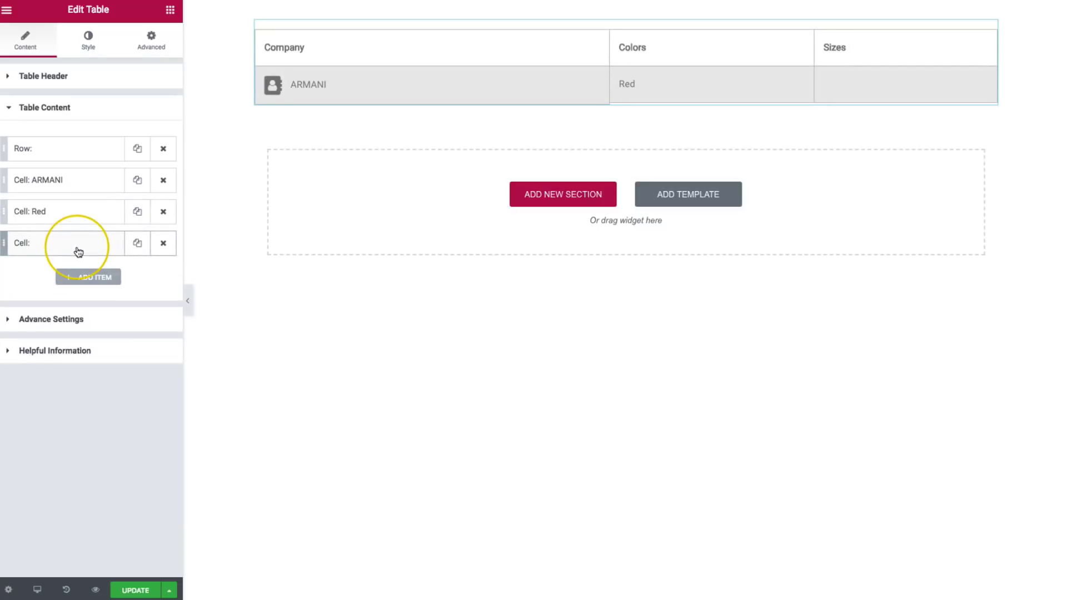
pyautogui.click(78, 252)
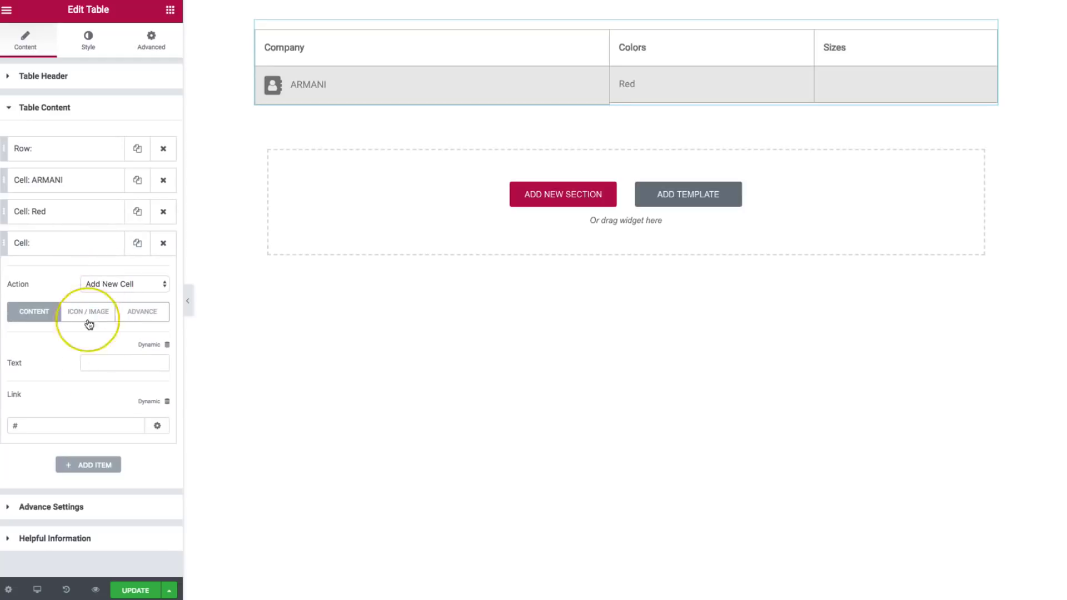
pyautogui.click(99, 362)
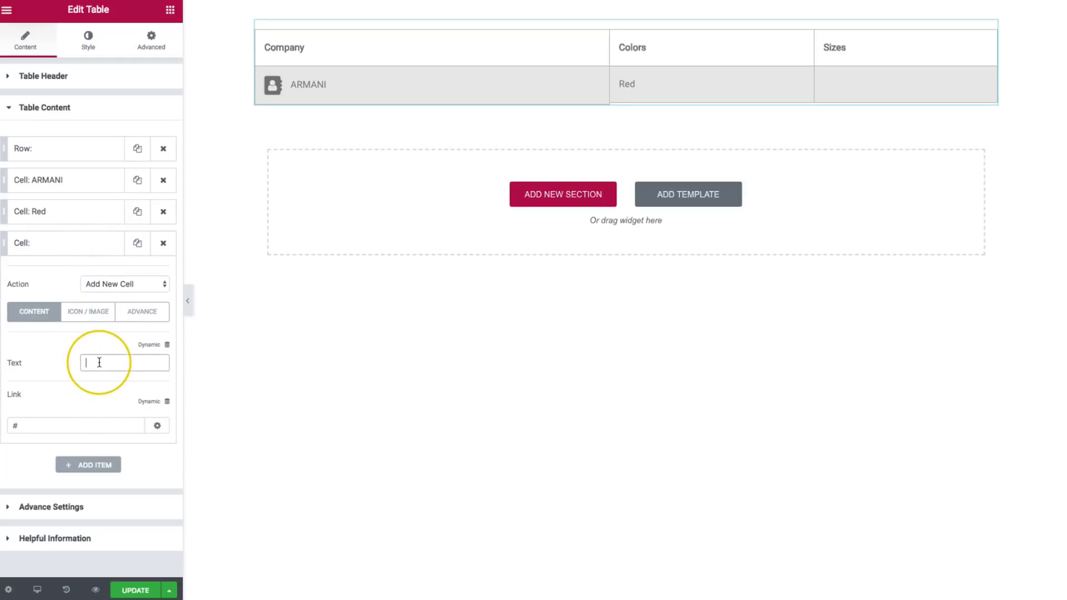
pyautogui.write('L')
pyautogui.click(72, 251)
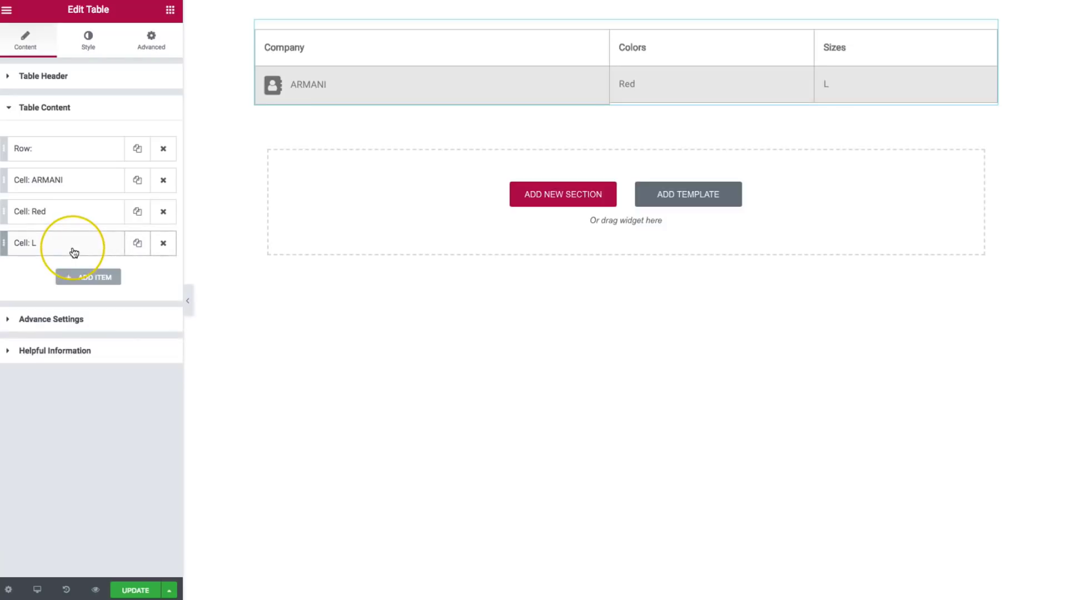
# Add an item after the L cell and make it start a second content row.
pyautogui.click(84, 278)
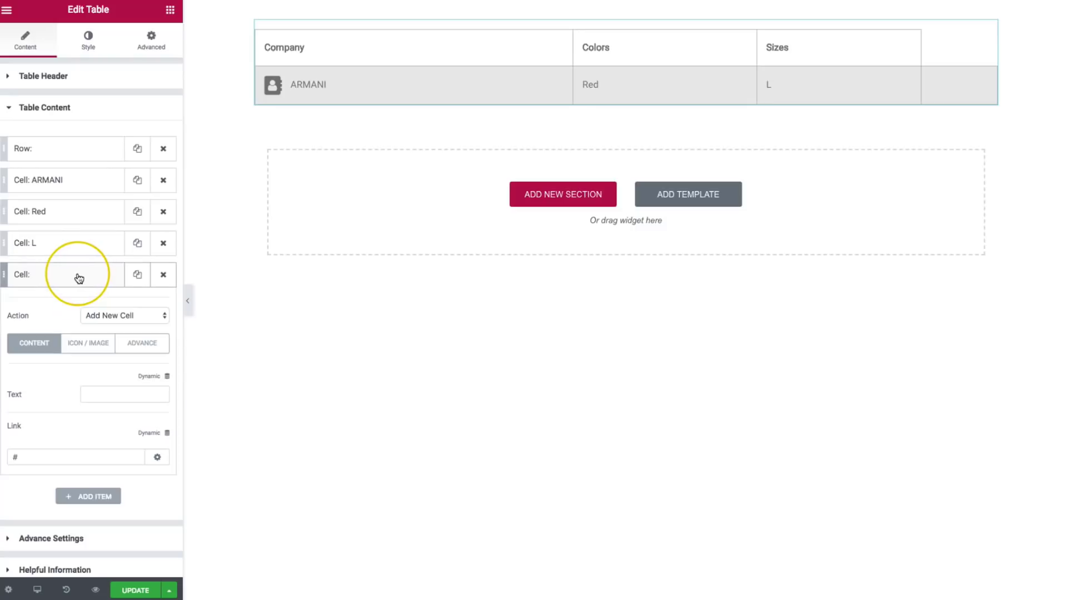
pyautogui.click(101, 316)
pyautogui.click(101, 305)
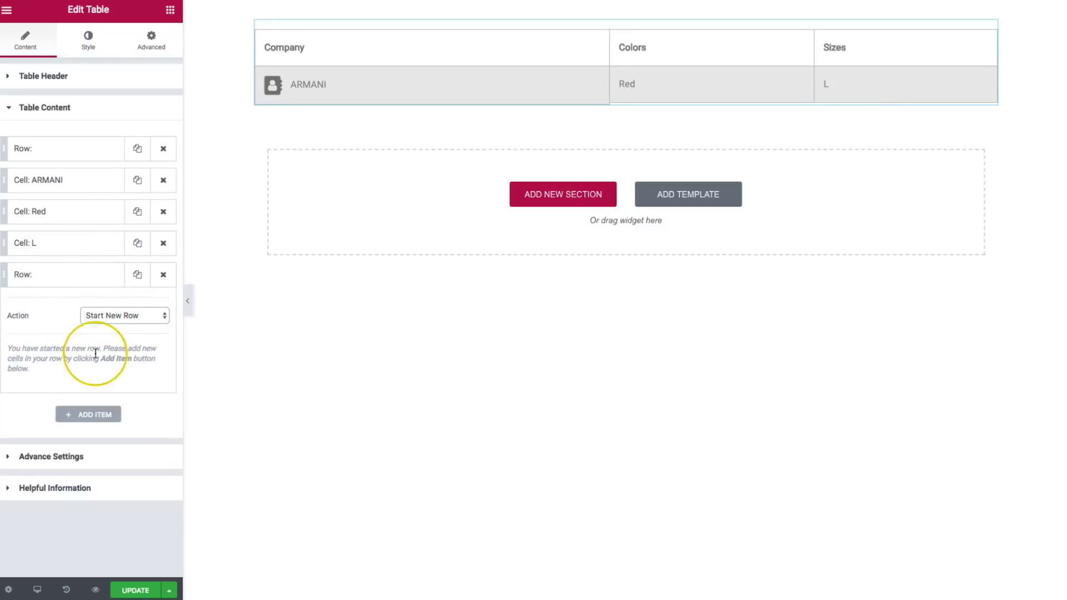
pyautogui.click(44, 276)
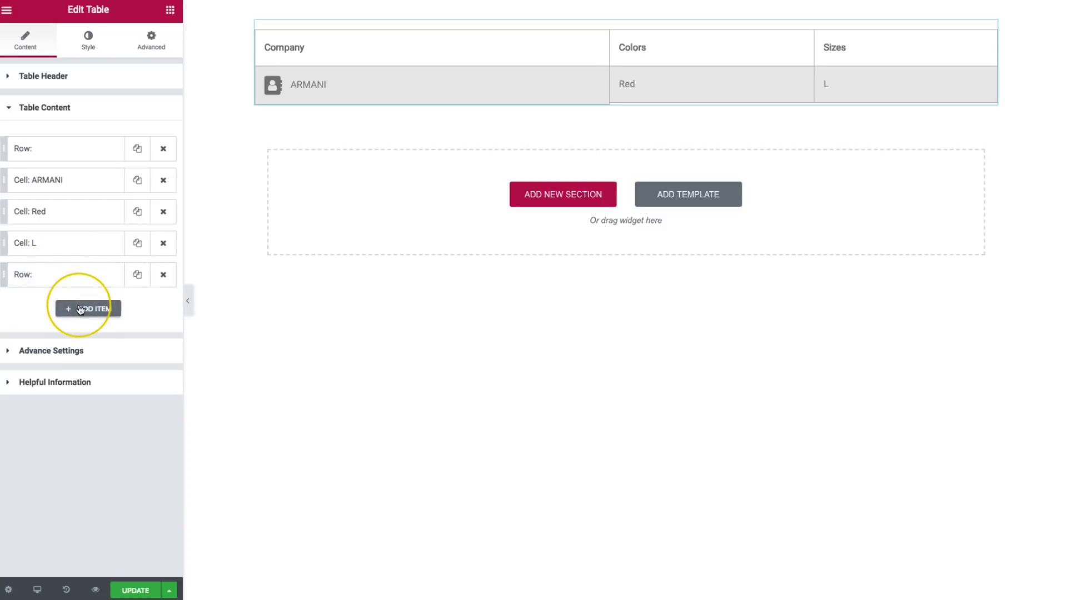
# Add a cell with the text Blue to the second content row.
pyautogui.click(70, 309)
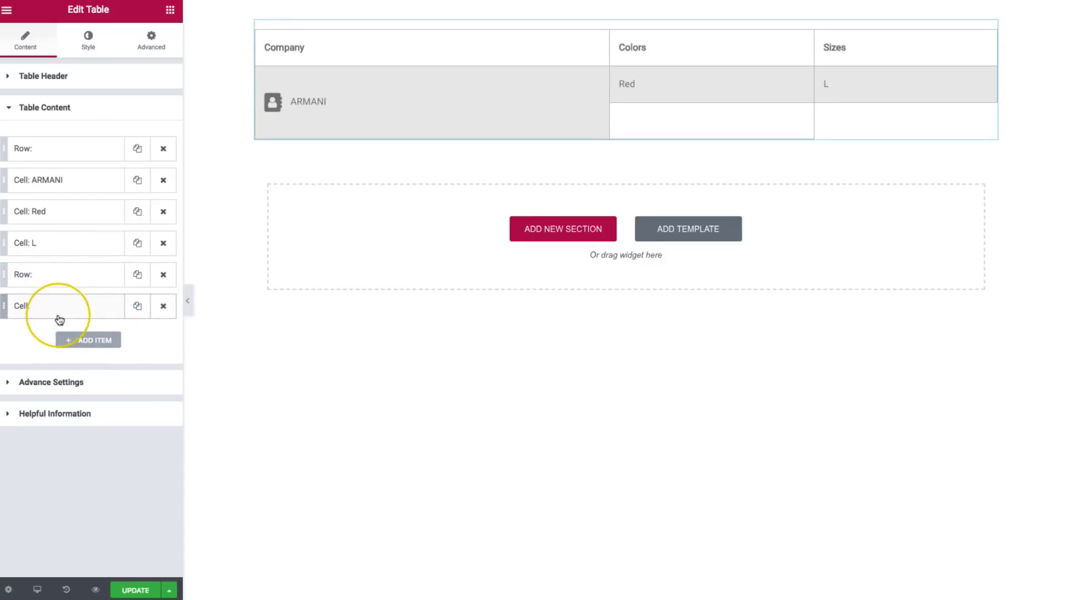
pyautogui.click(66, 309)
pyautogui.click(104, 423)
pyautogui.write('Blue')
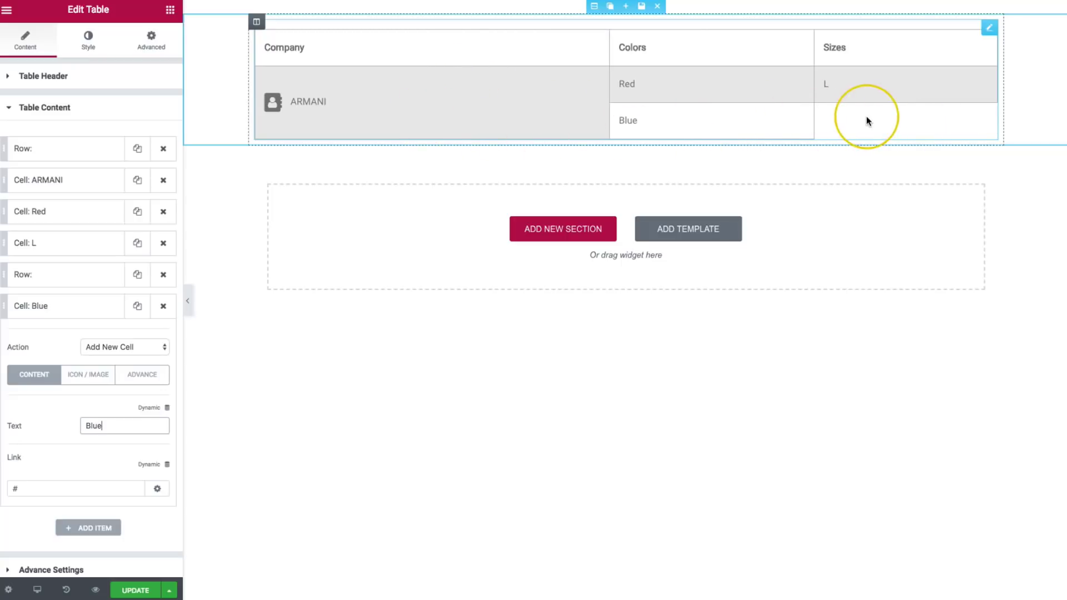
pyautogui.click(69, 311)
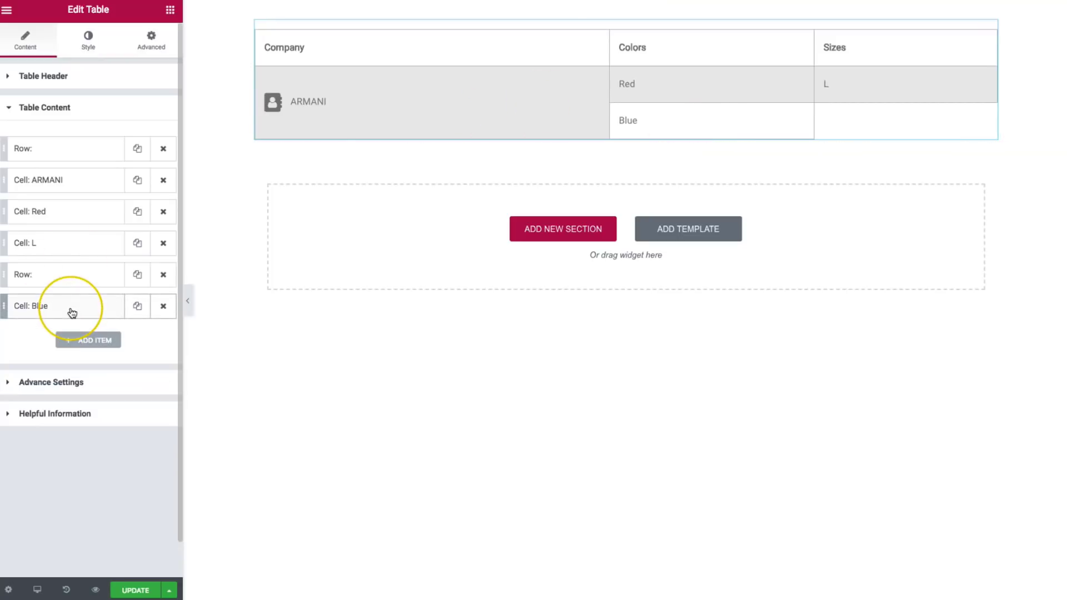
# Add a cell with the text L after Blue in the second content row.
pyautogui.click(77, 340)
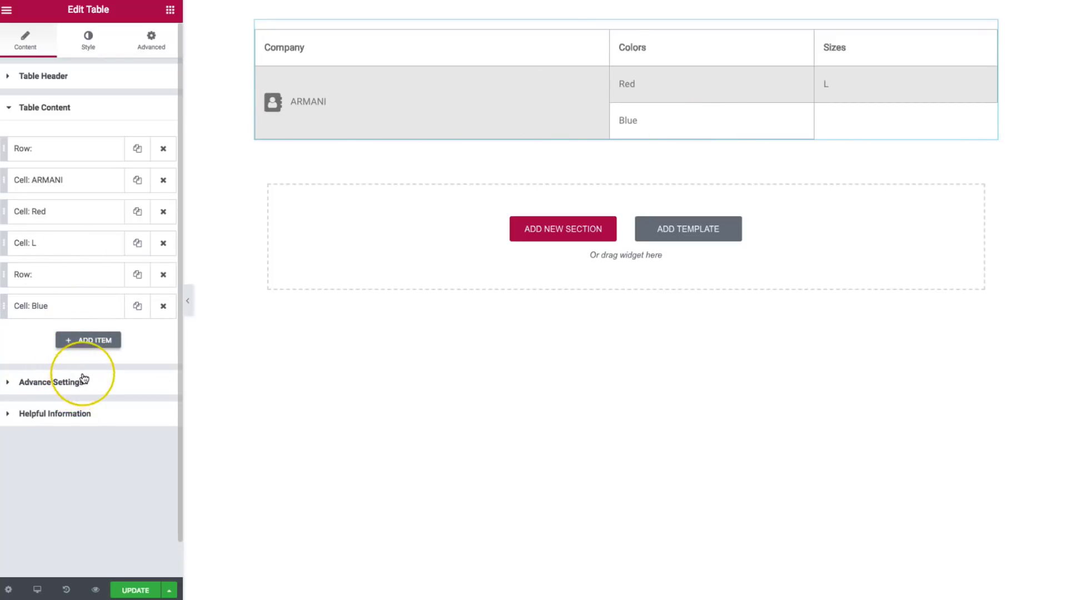
pyautogui.click(83, 344)
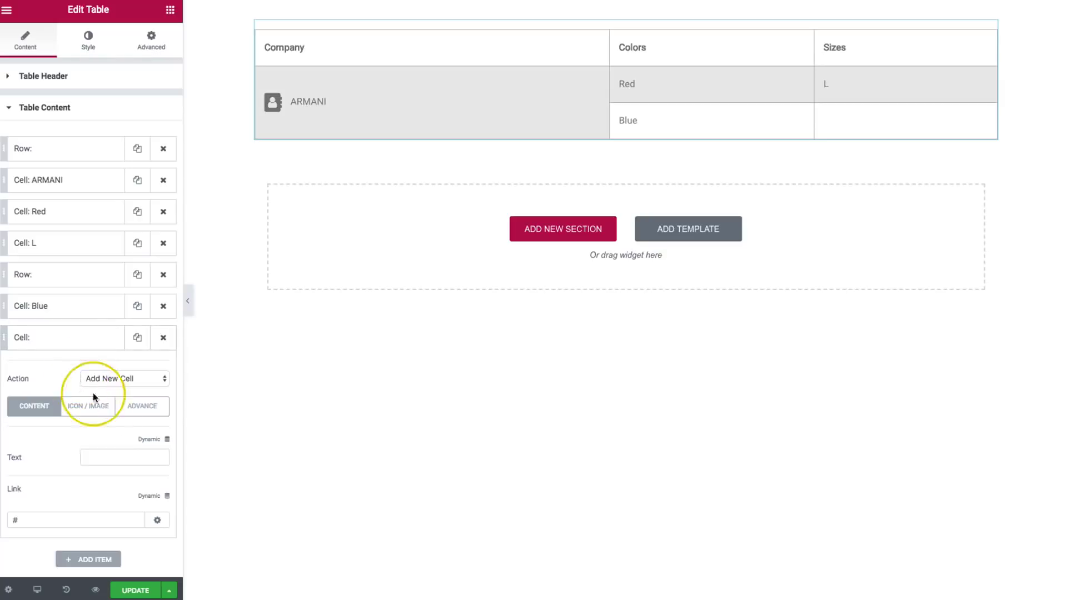
pyautogui.click(107, 456)
pyautogui.write('L')
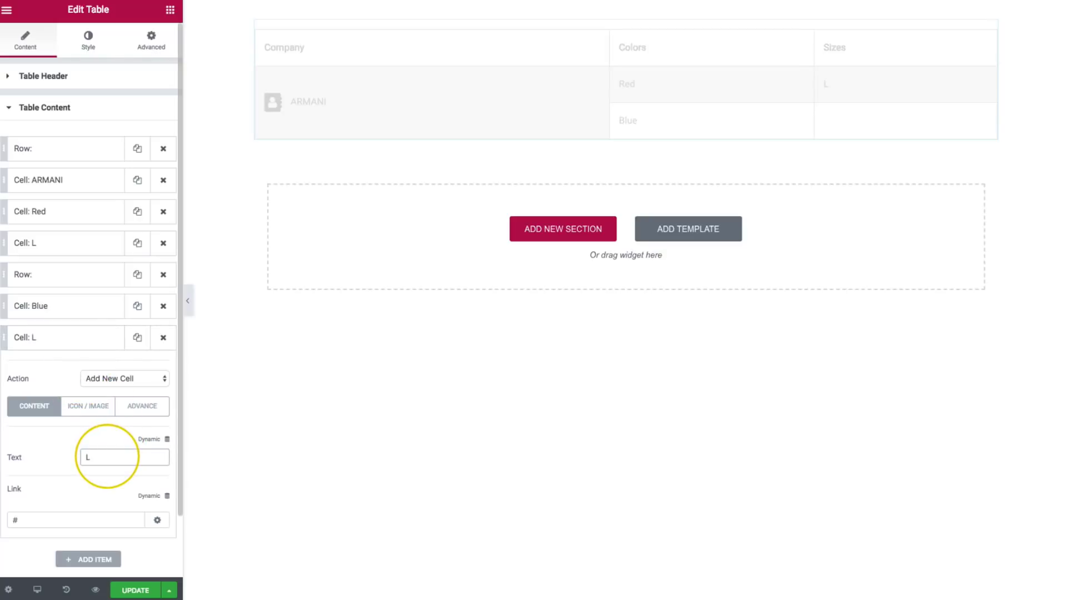
pyautogui.click(76, 347)
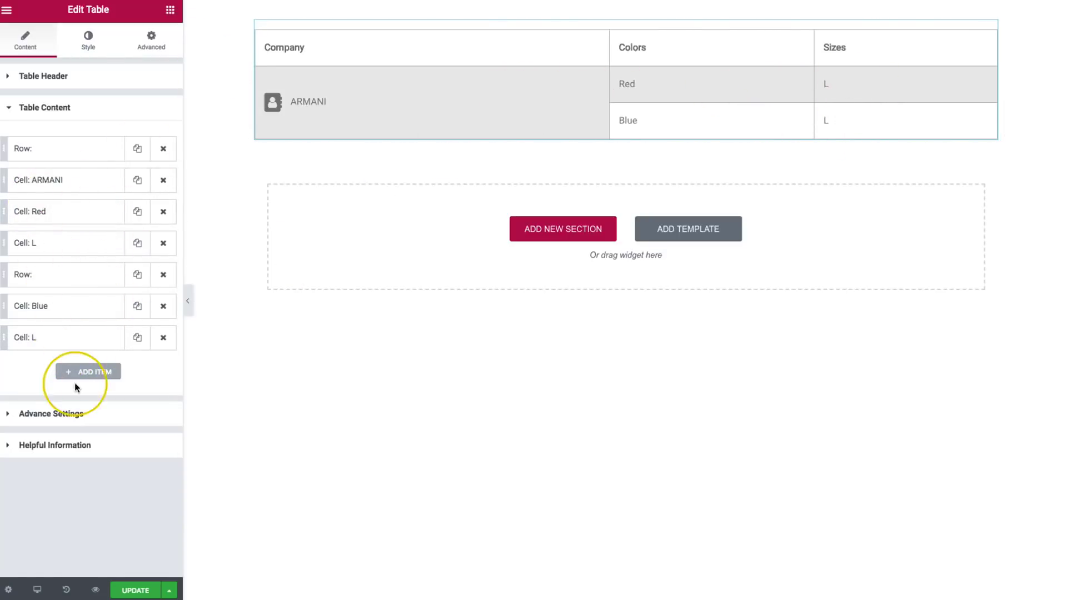
# Add another item to the table content and make it start a third row.
pyautogui.click(71, 370)
pyautogui.click(97, 413)
pyautogui.click(101, 399)
pyautogui.scroll(-1, 95, 396)
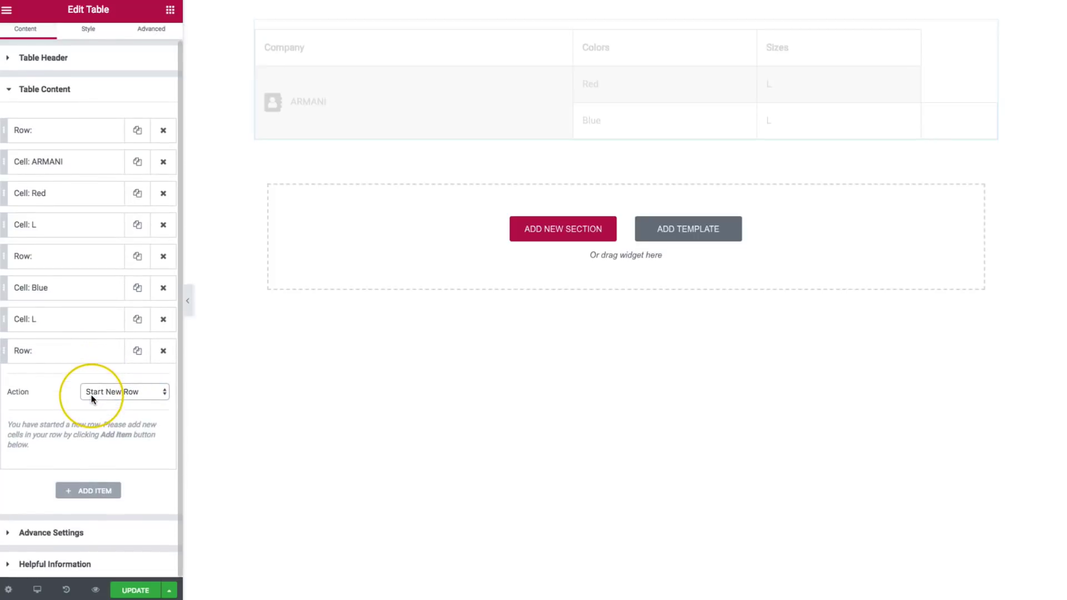
# Add a cell with the text Purple to the third content row.
pyautogui.click(79, 494)
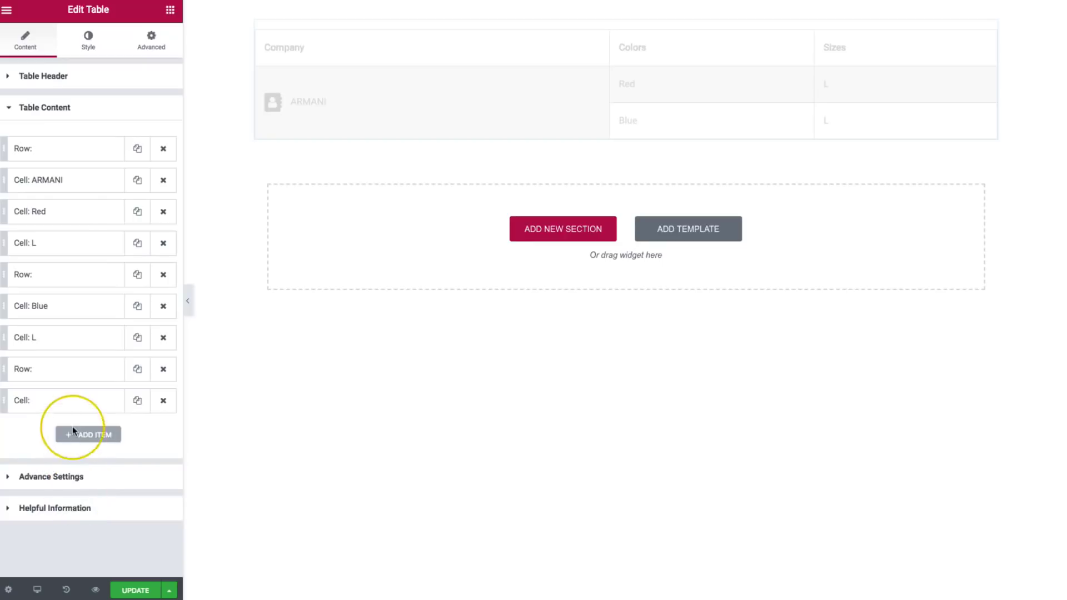
pyautogui.click(93, 520)
pyautogui.write('Purple')
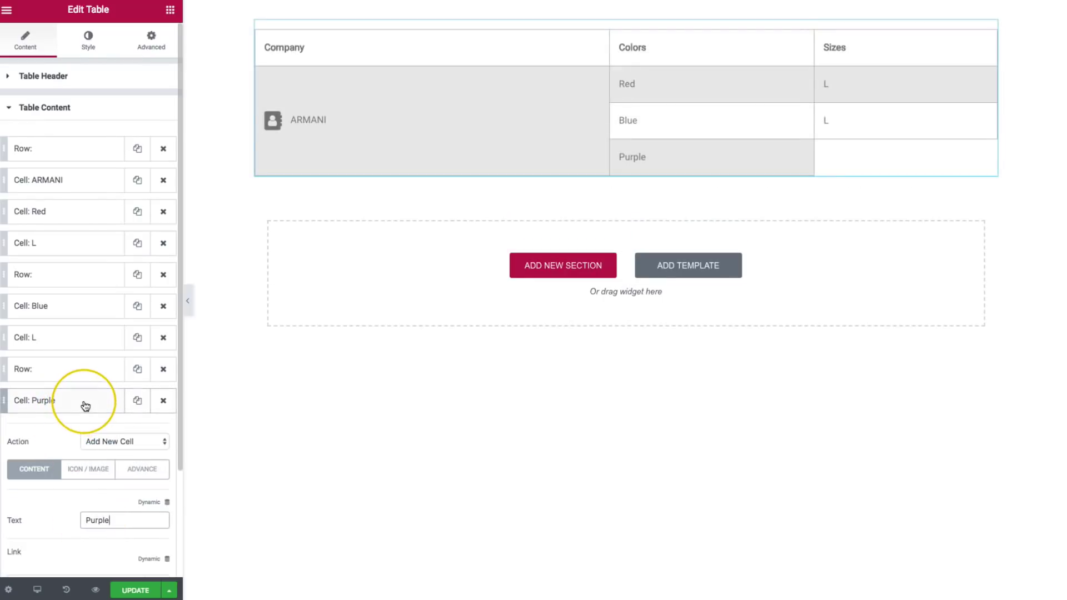
pyautogui.click(85, 404)
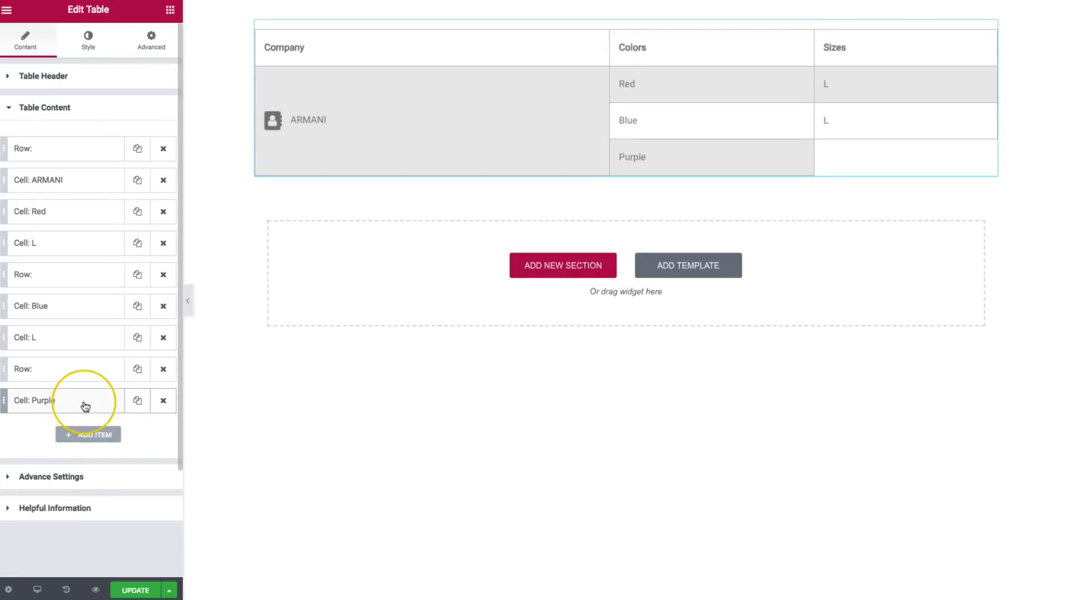
# Add a cell with the text L after Purple in the third row, and view its column and row span settings.
pyautogui.click(88, 437)
pyautogui.click(86, 437)
pyautogui.click(95, 472)
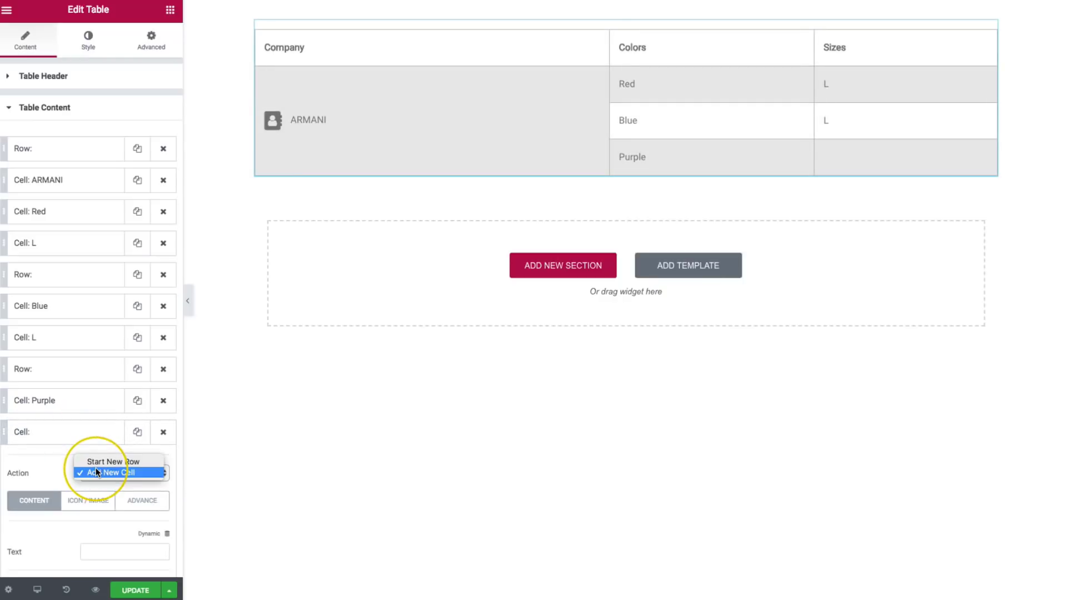
pyautogui.click(95, 472)
pyautogui.scroll(-2, 59, 482)
pyautogui.click(112, 477)
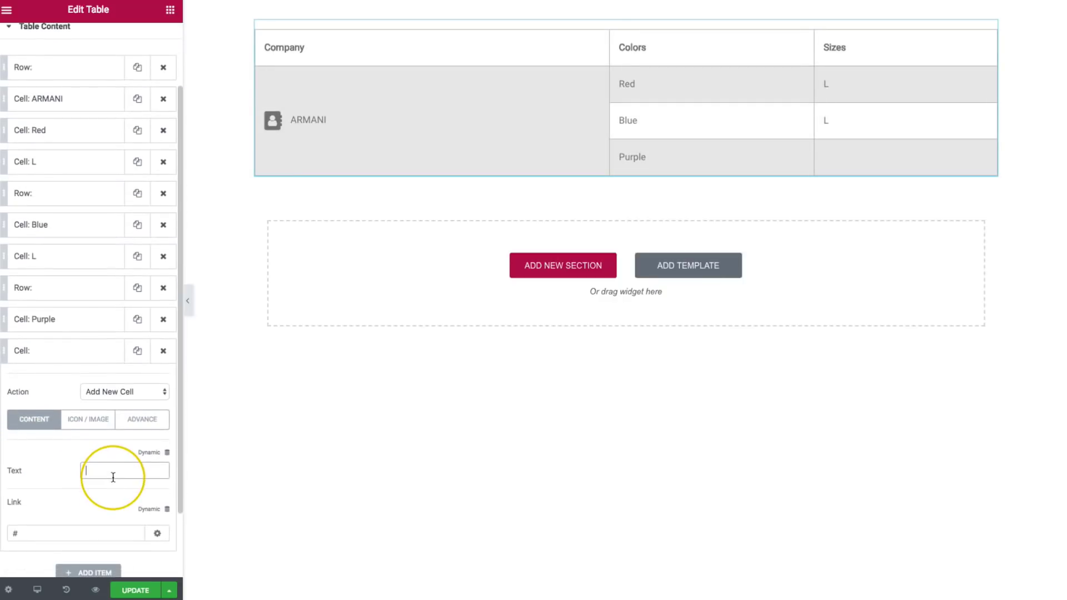
pyautogui.write('L')
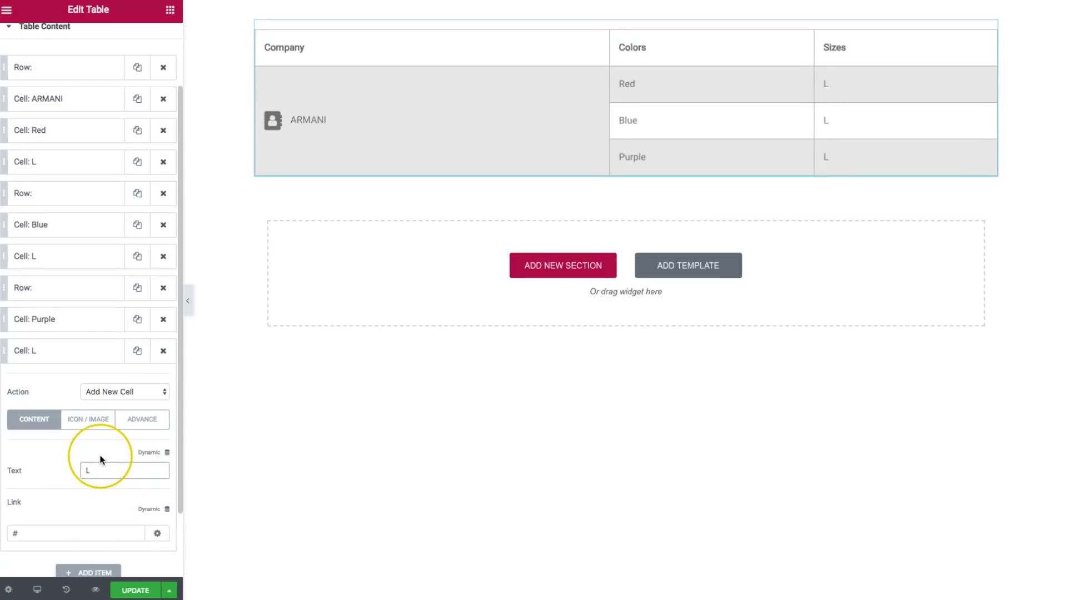
pyautogui.click(140, 420)
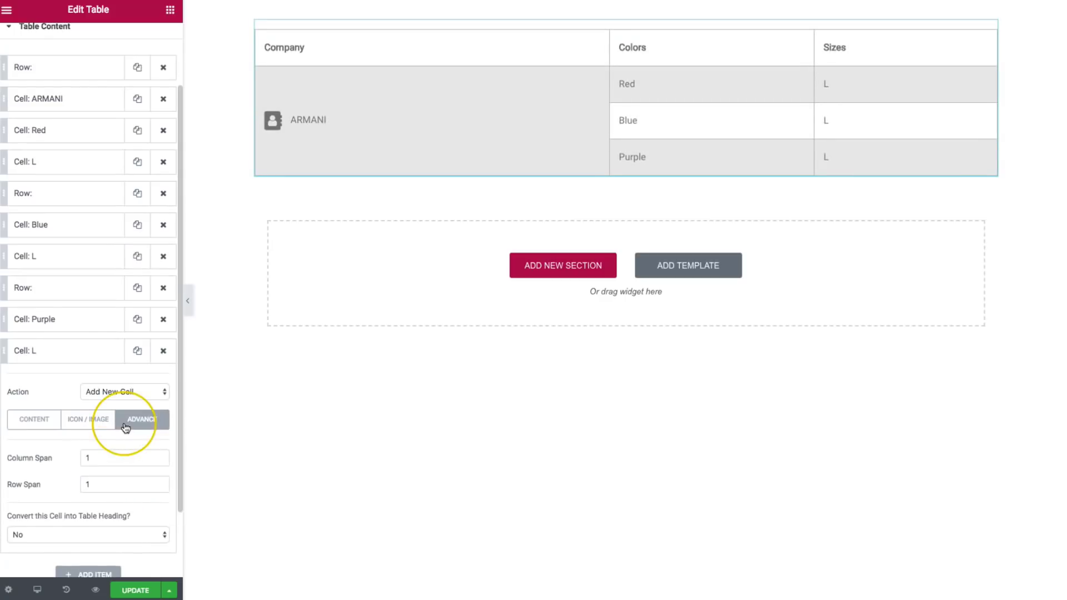
pyautogui.scroll(-1, 117, 424)
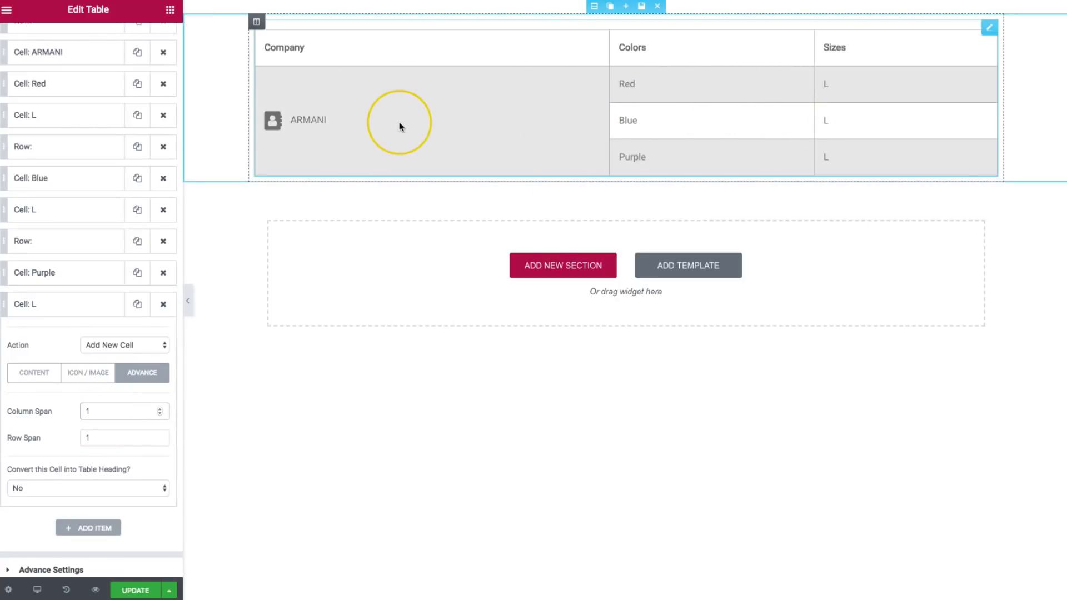
# Center the table body text and turn off the striped row effect.
pyautogui.scroll(5, 34, 178)
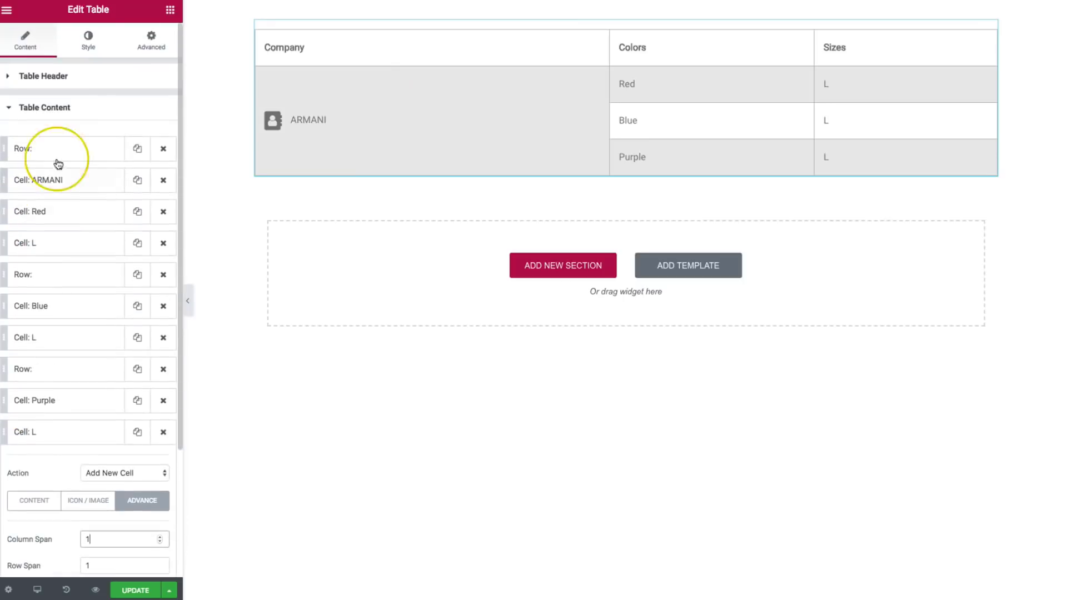
pyautogui.click(78, 42)
pyautogui.scroll(-3, 50, 405)
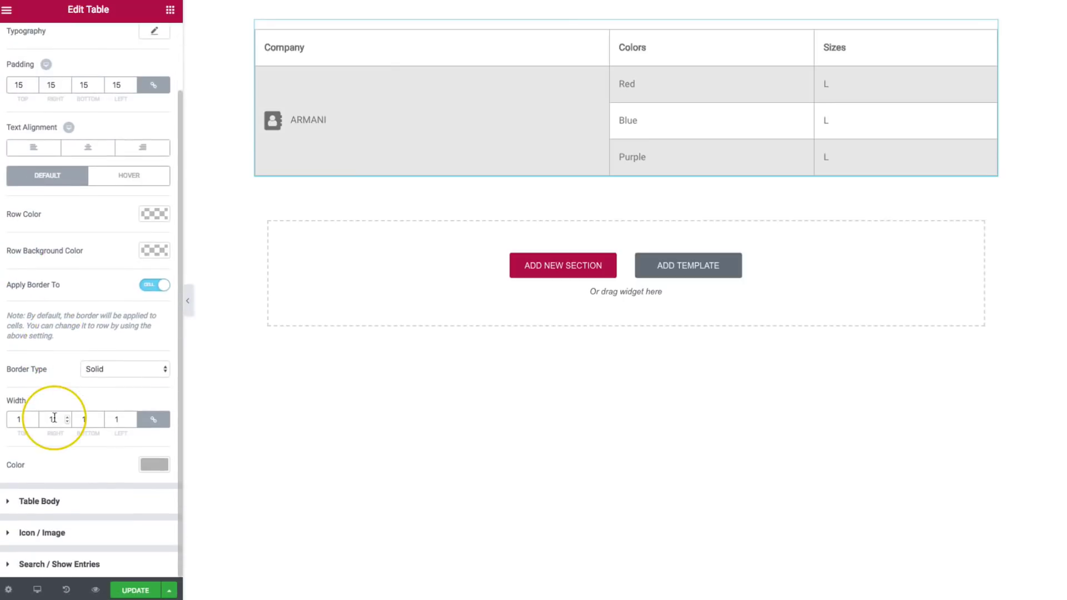
pyautogui.click(65, 496)
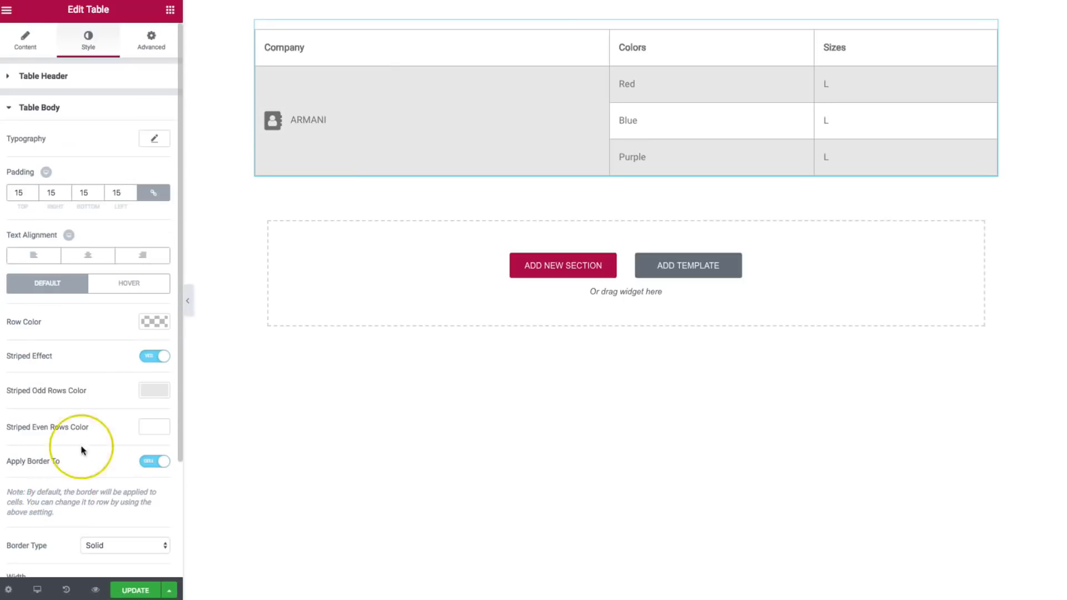
pyautogui.click(94, 261)
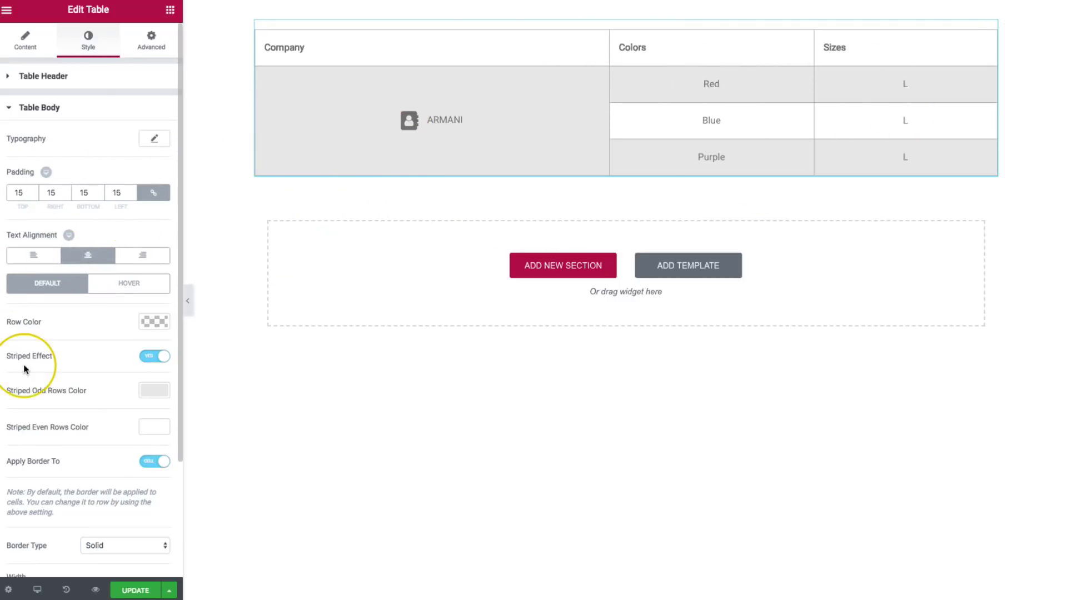
pyautogui.click(157, 359)
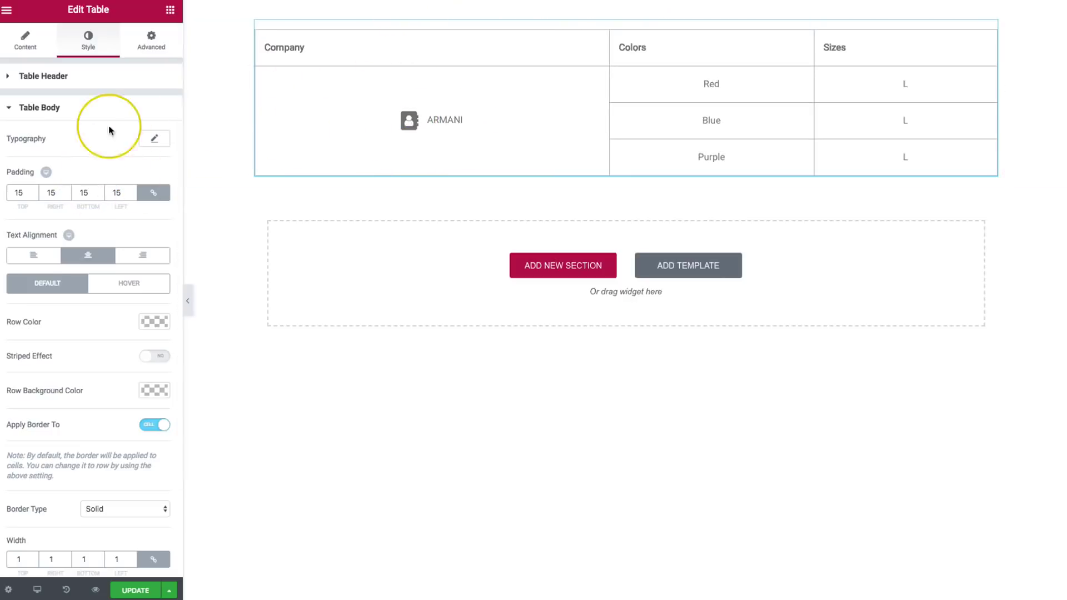
# Review the ARMANI cell's icon settings and its column and row span values.
pyautogui.click(25, 43)
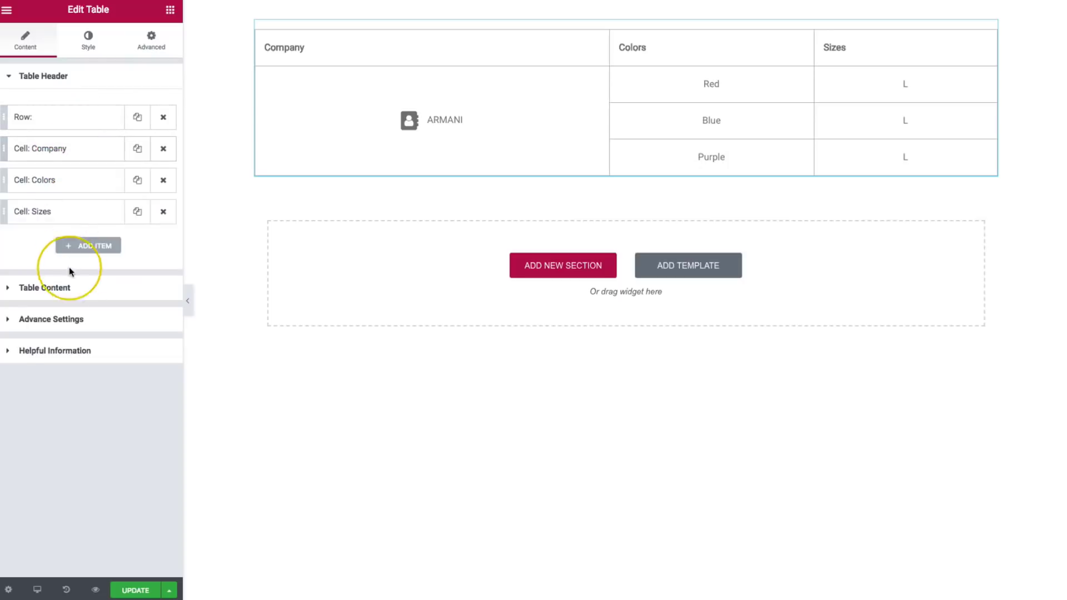
pyautogui.click(67, 293)
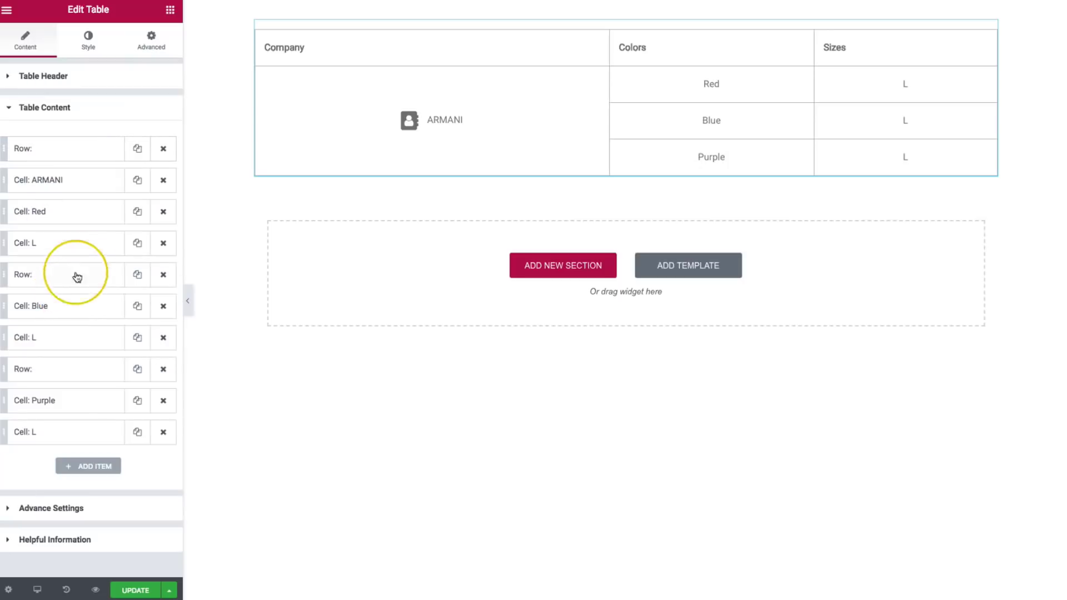
pyautogui.click(73, 183)
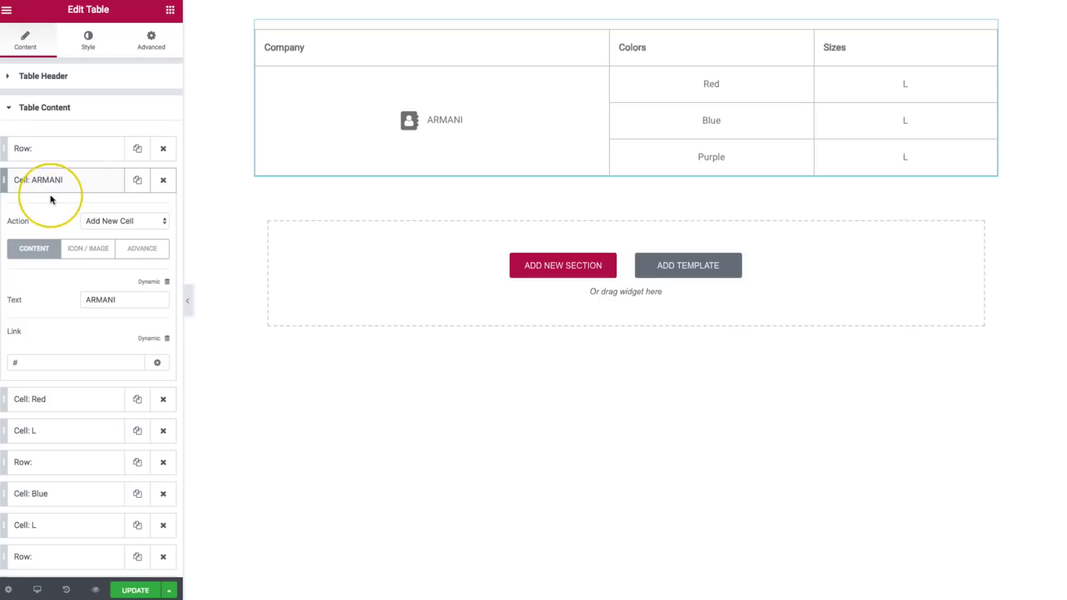
pyautogui.click(93, 249)
pyautogui.click(139, 253)
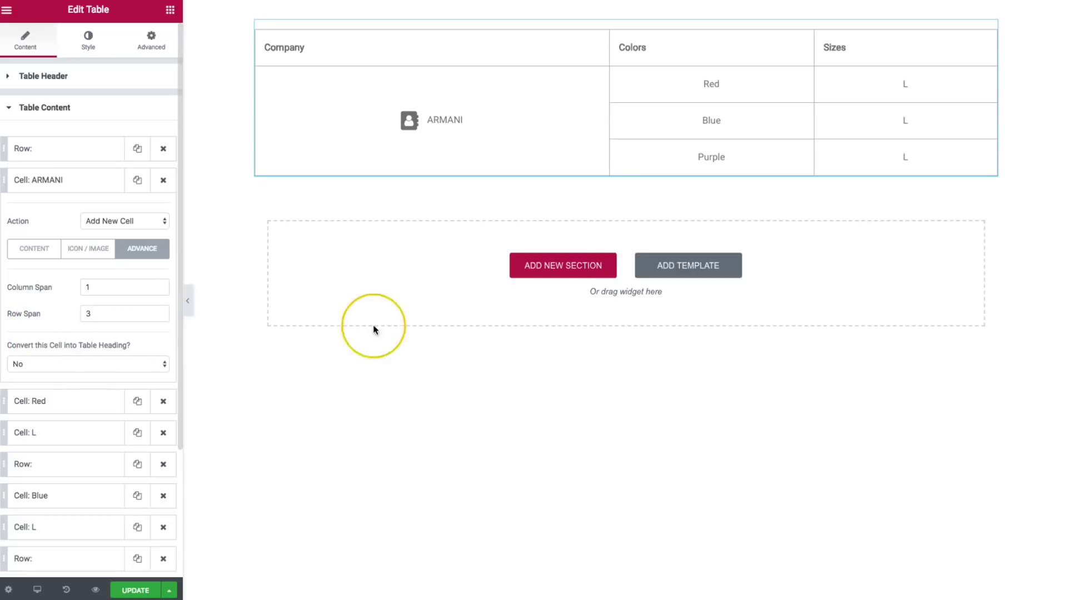
pyautogui.click(97, 185)
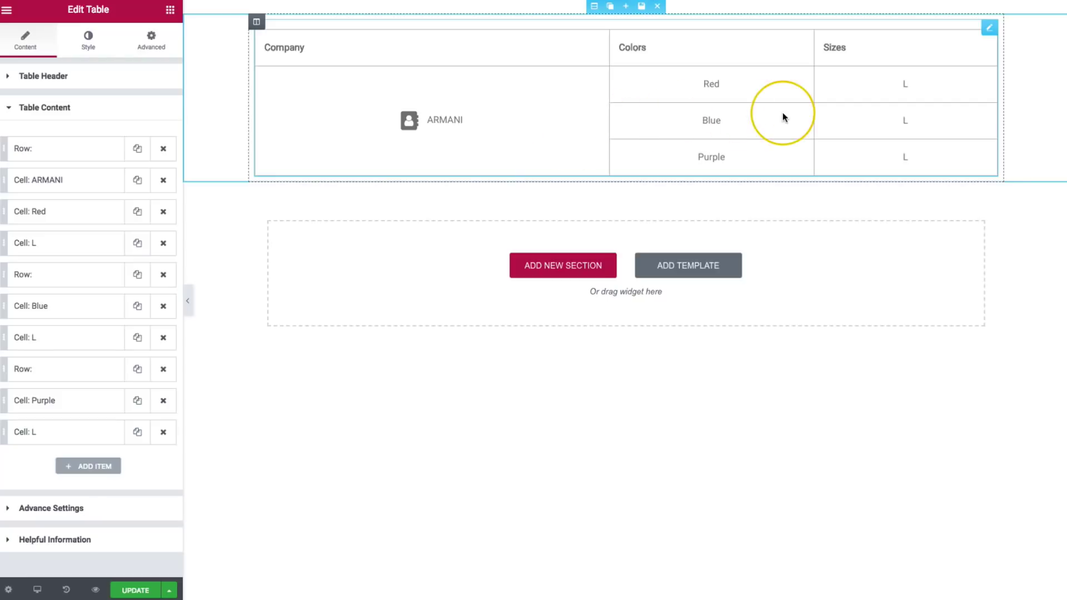
# Change the Company header cell's text to Brand Name.
pyautogui.click(71, 78)
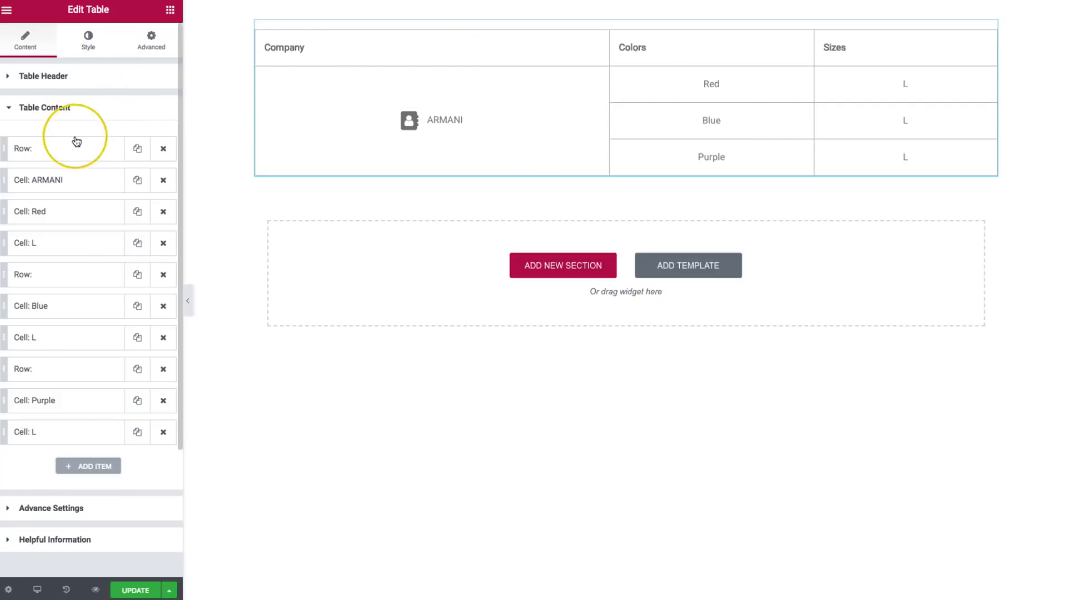
pyautogui.click(72, 153)
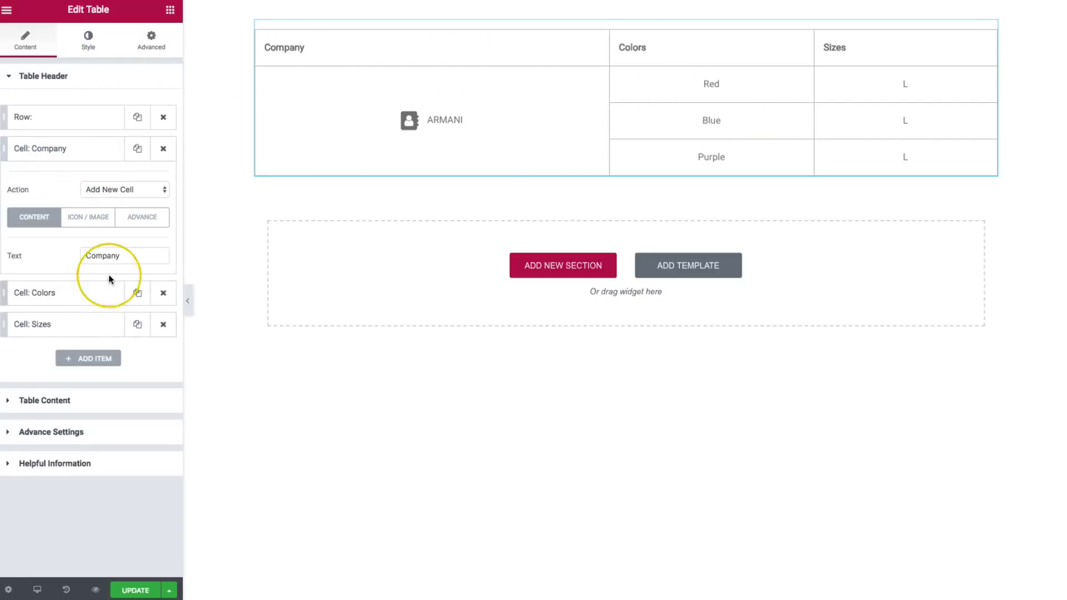
pyautogui.write('Brand N')
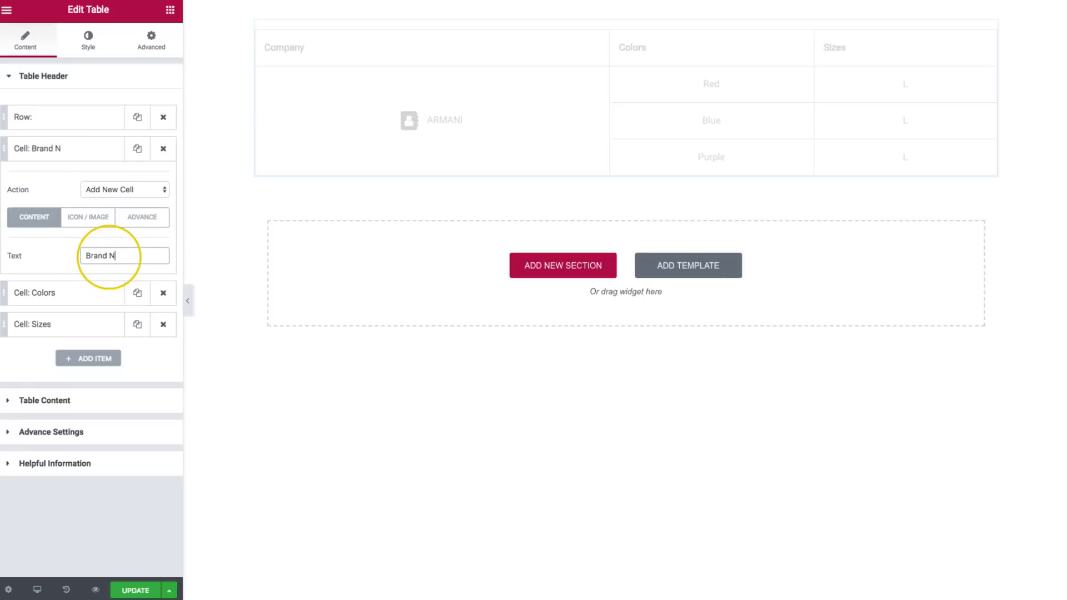
pyautogui.write('ame')
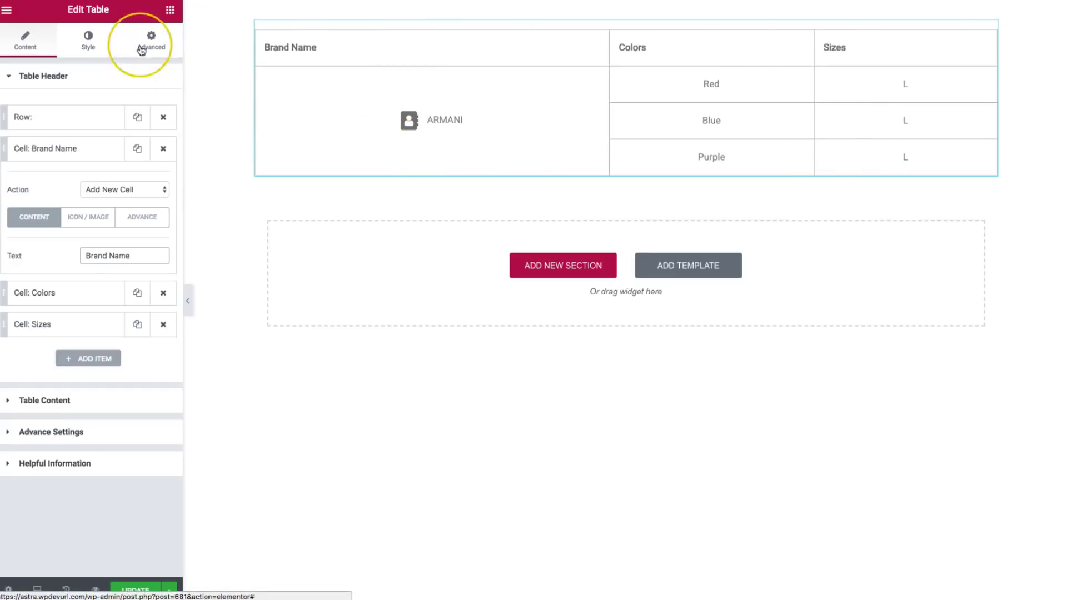
# Make the table sortable and searchable.
pyautogui.click(51, 431)
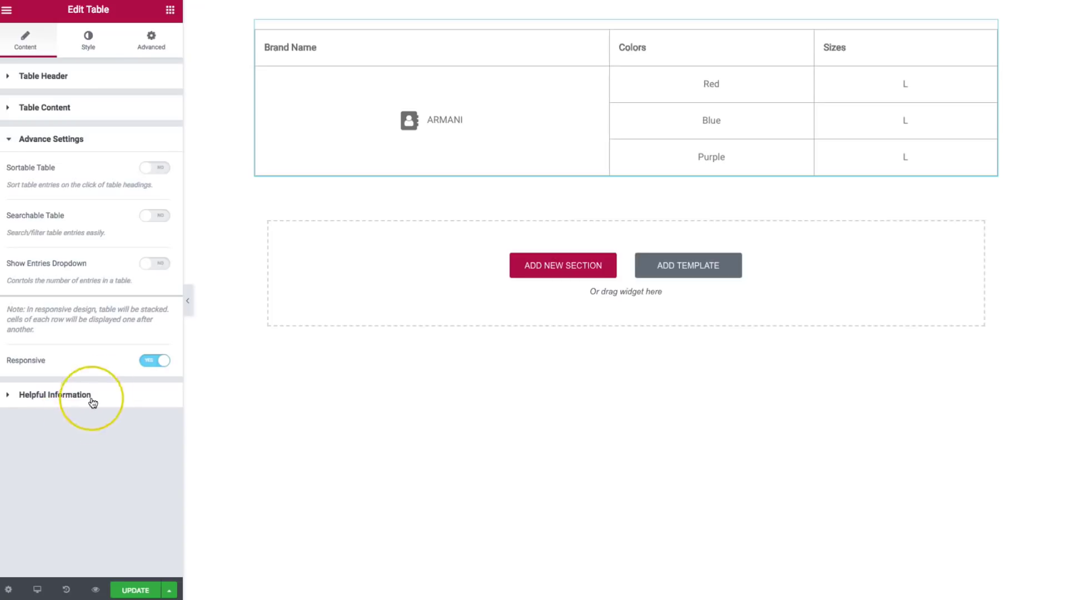
pyautogui.click(156, 168)
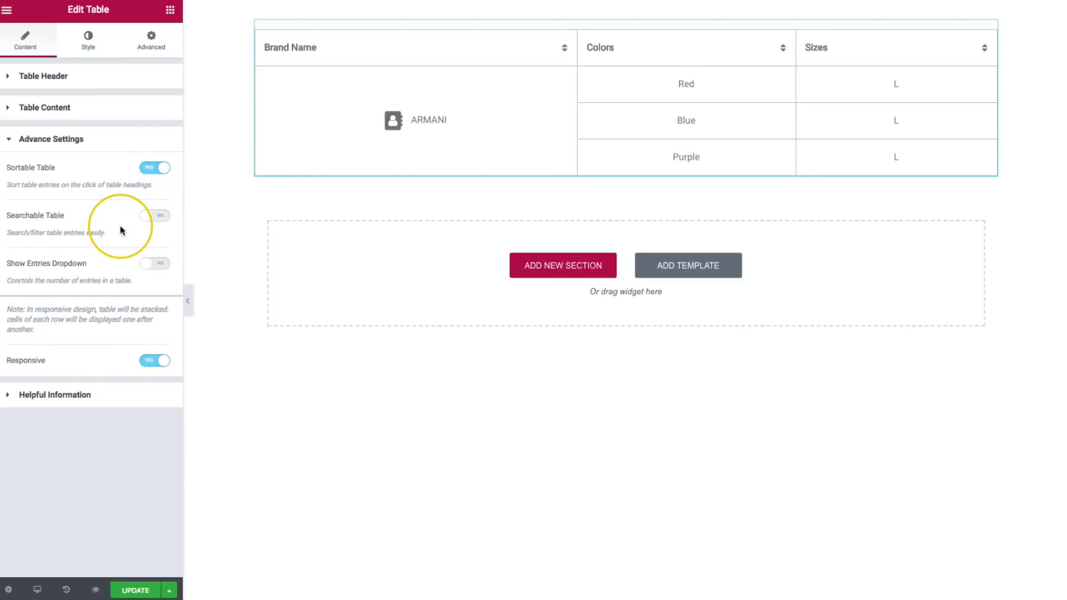
pyautogui.click(163, 216)
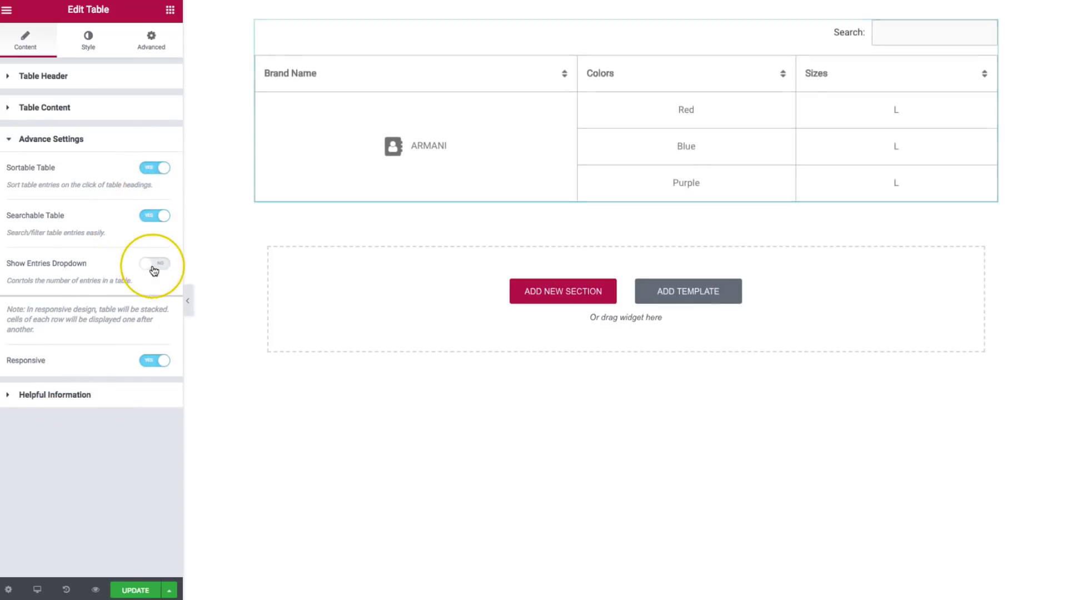